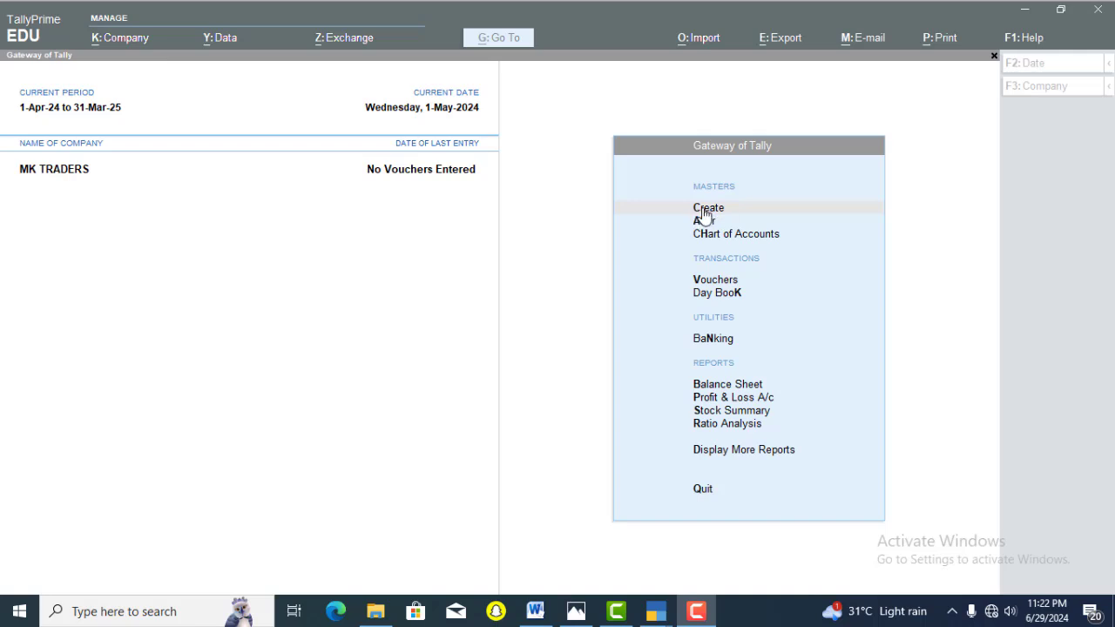
- Try to create a new inventory location named Basti Godown, leaving the location form without saving
left_click(703, 211)
key("Down")
key("Down")
key("Down")
key("Down")
key("Down")
key("Down")
key("Down")
key("Down")
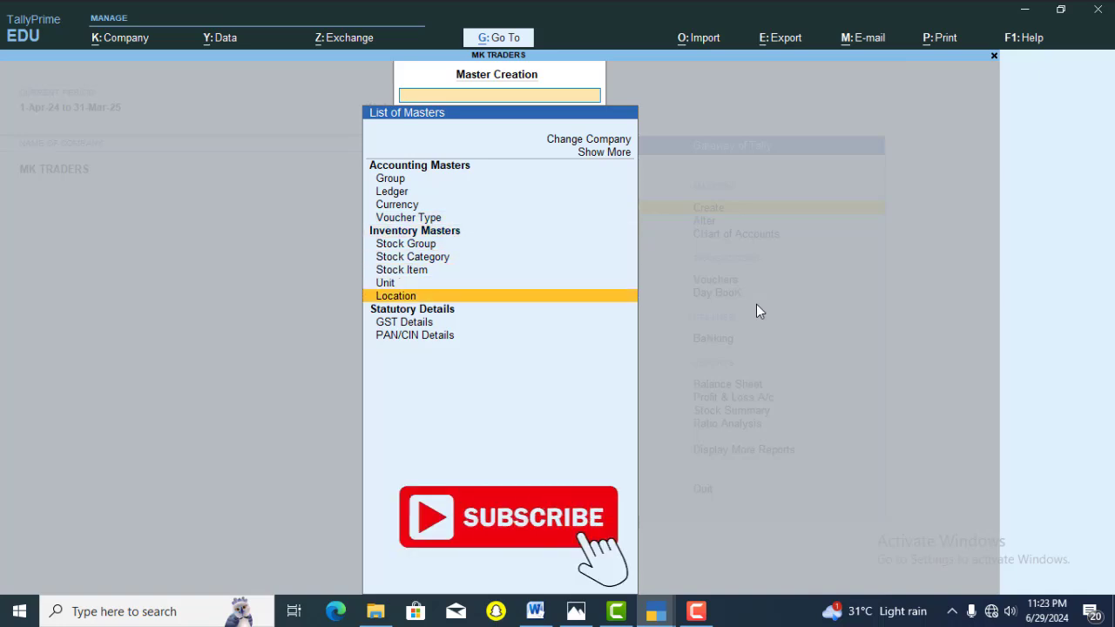
key("Return")
type("B")
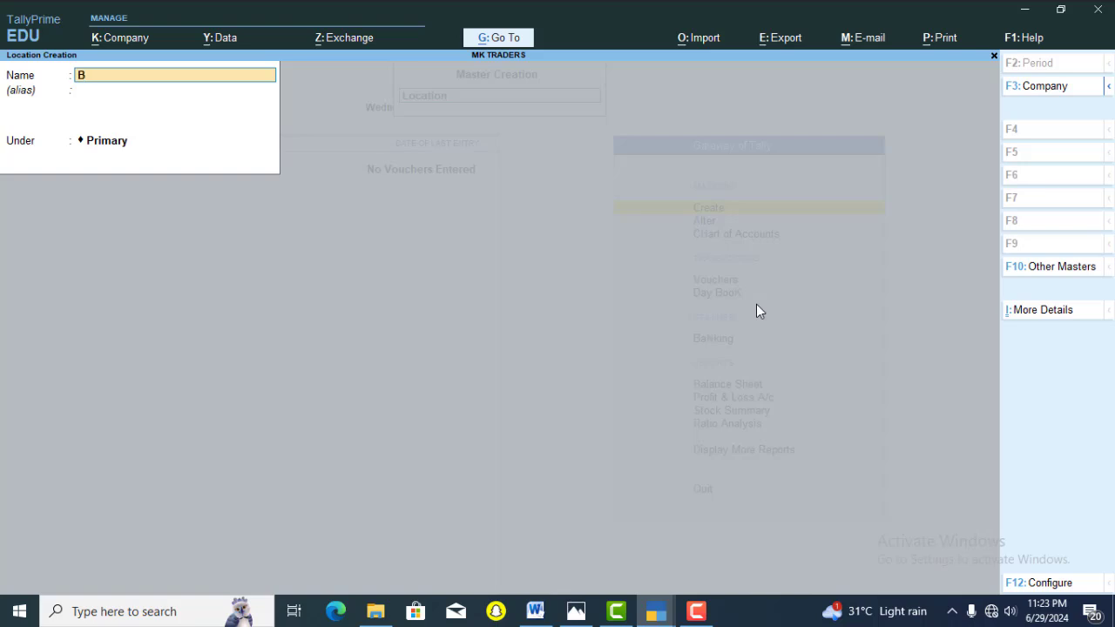
type("asti Godown")
key("Return")
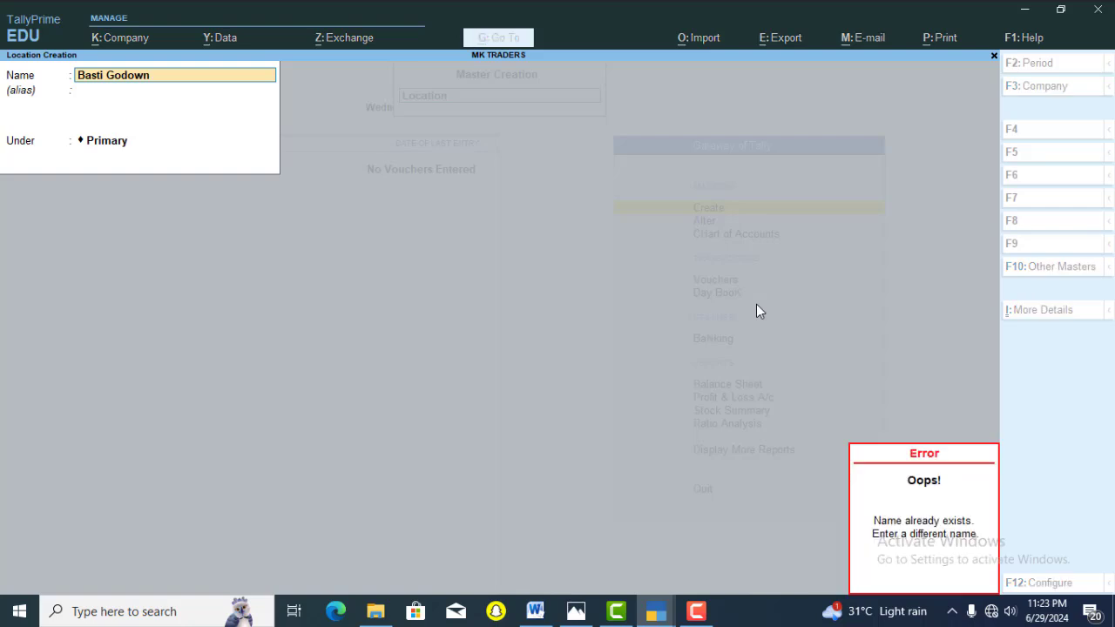
key("BackSpace")
key("BackSpace")
key("BackSpace")
key("BackSpace")
key("BackSpace")
key("BackSpace")
key("BackSpace")
key("BackSpace")
key("BackSpace")
key("BackSpace")
key("BackSpace")
key("BackSpace")
key("BackSpace")
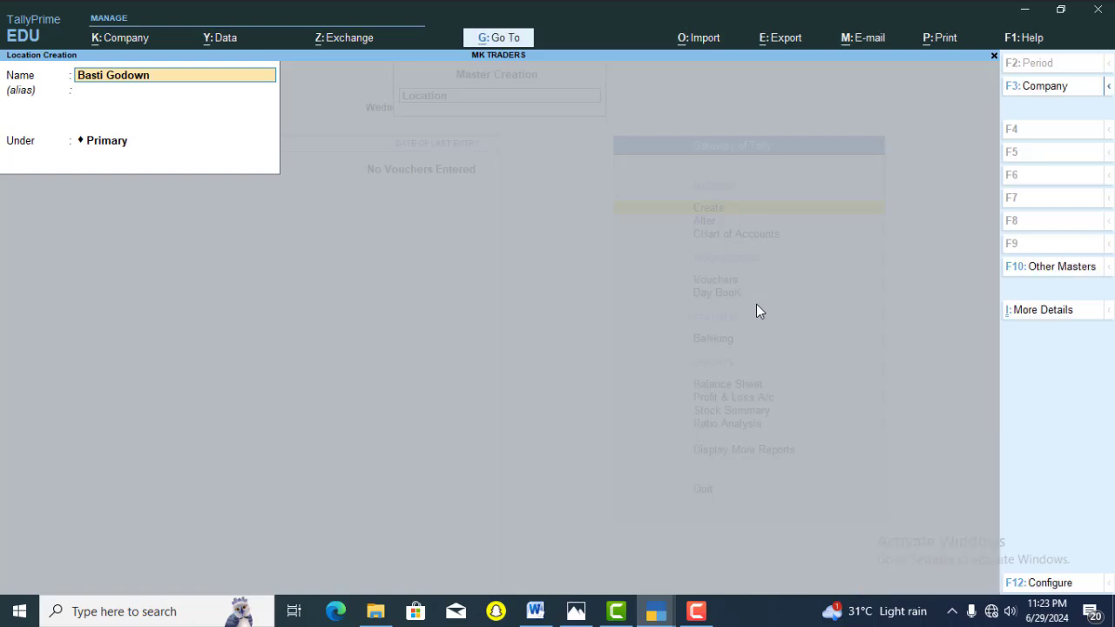
key("Escape")
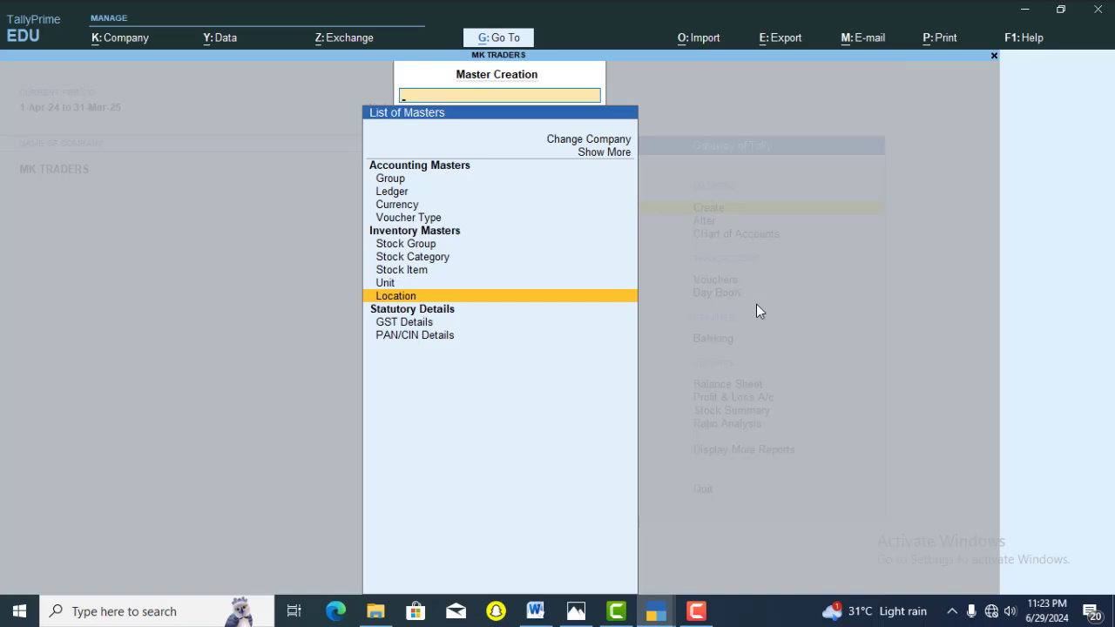
key("Escape")
- Examine the existing godowns in the list of location masters available for alteration
key("Down")
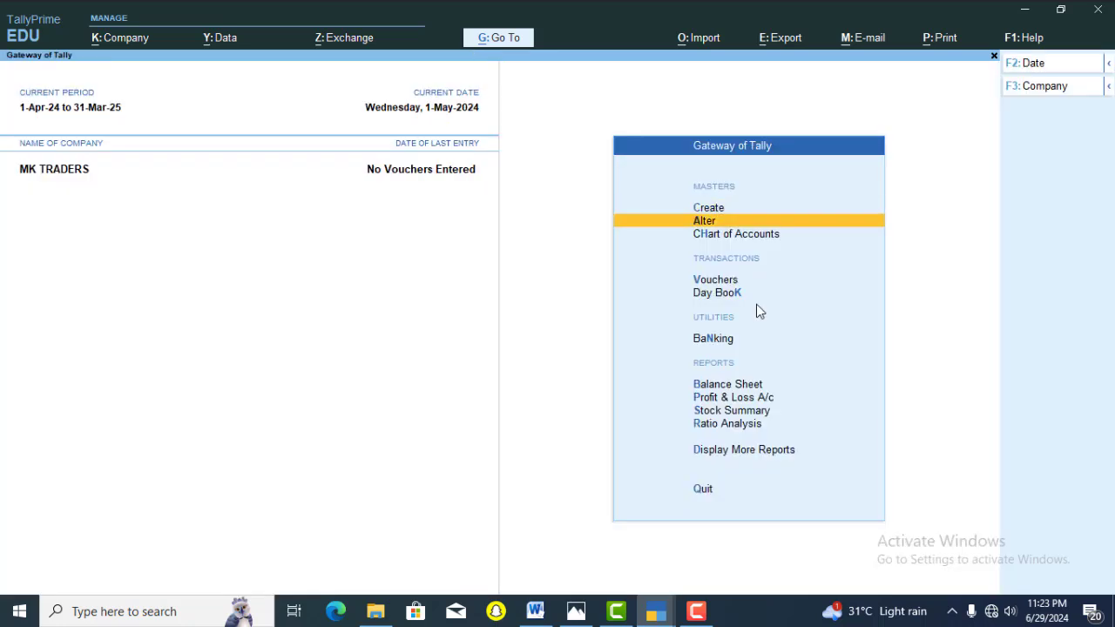
key("Return")
key("Down")
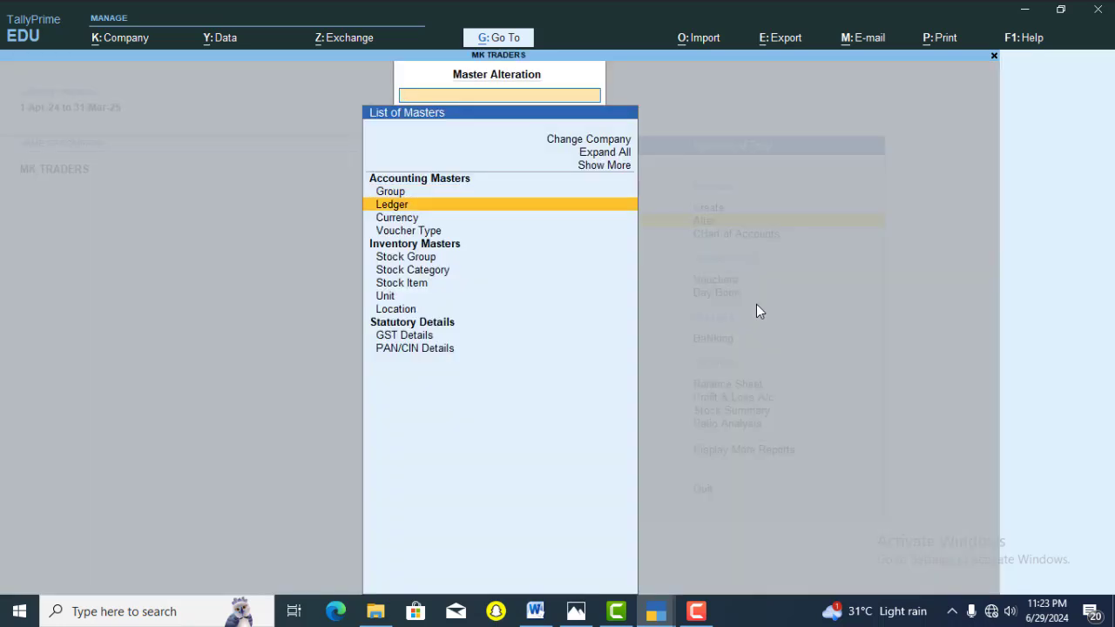
key("Down")
key("Down")
key("Down")
key("Down")
key("Down")
key("Down")
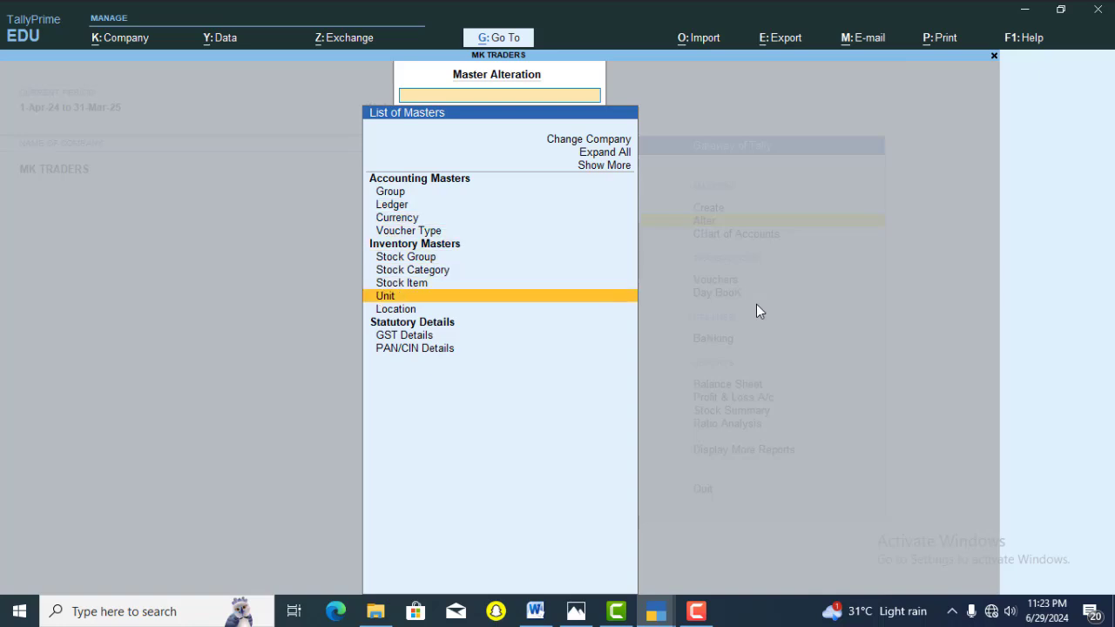
key("Down")
key("Return")
key("Down")
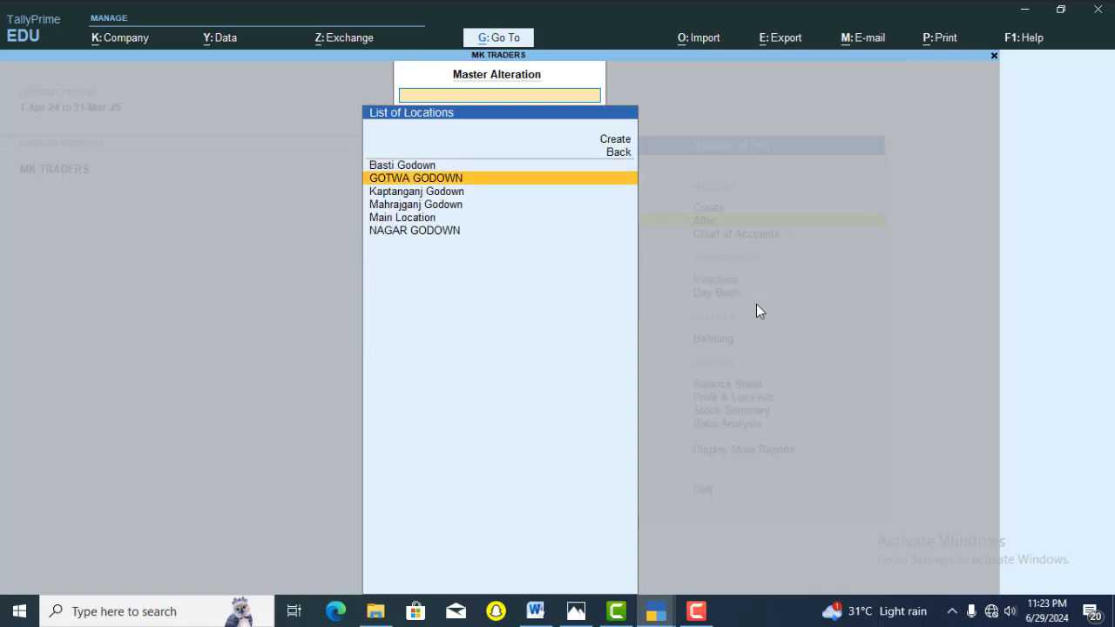
key("Down")
key("Up")
key("Down")
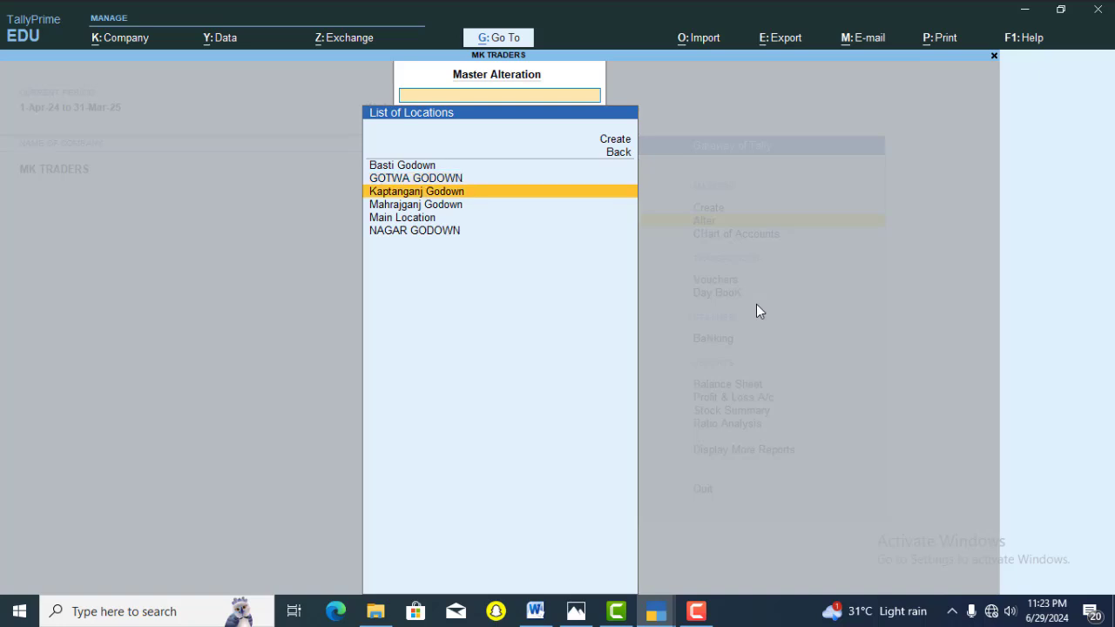
key("Down")
key("Up")
key("Up")
key("Up")
key("Down")
key("Down")
key("Down")
key("Down")
key("Down")
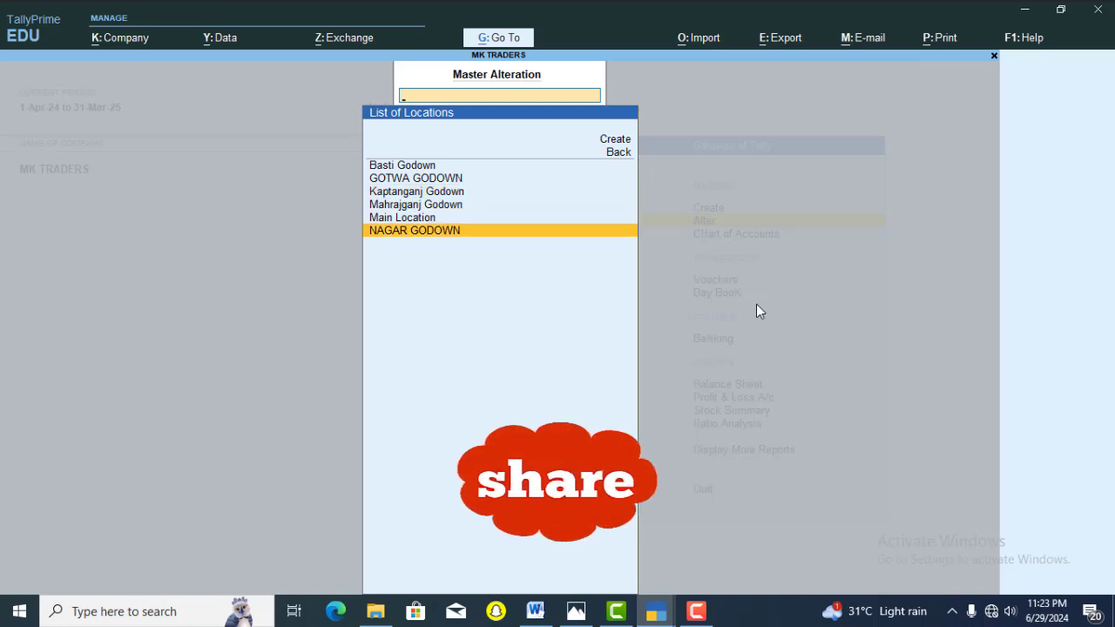
key("Up")
key("Up")
key("Up")
key("Up")
key("Up")
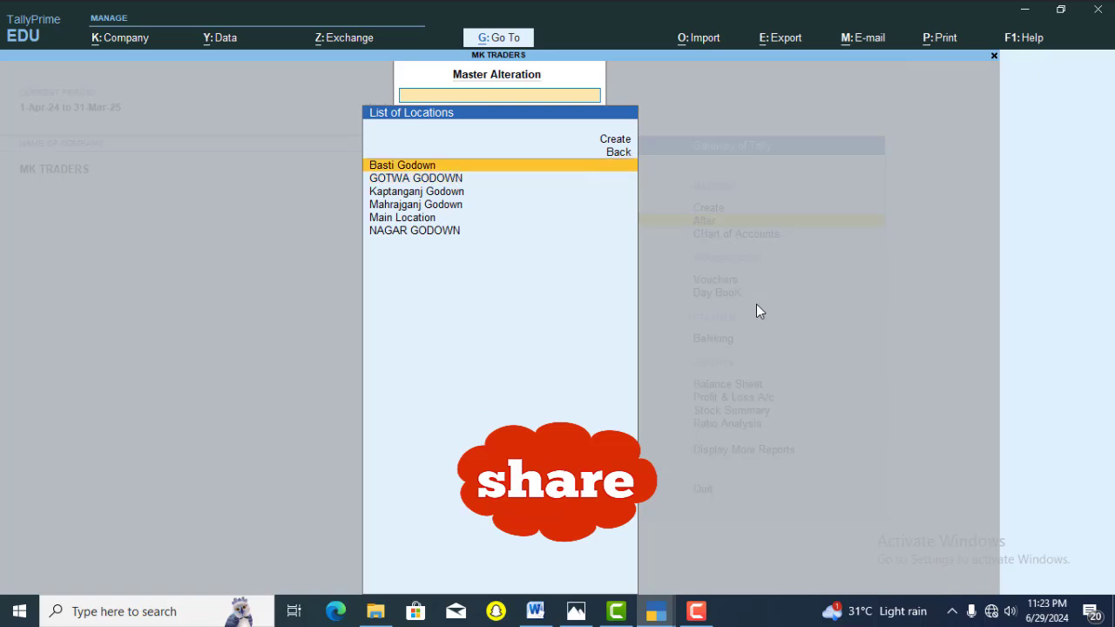
key("Escape")
key("Escape")
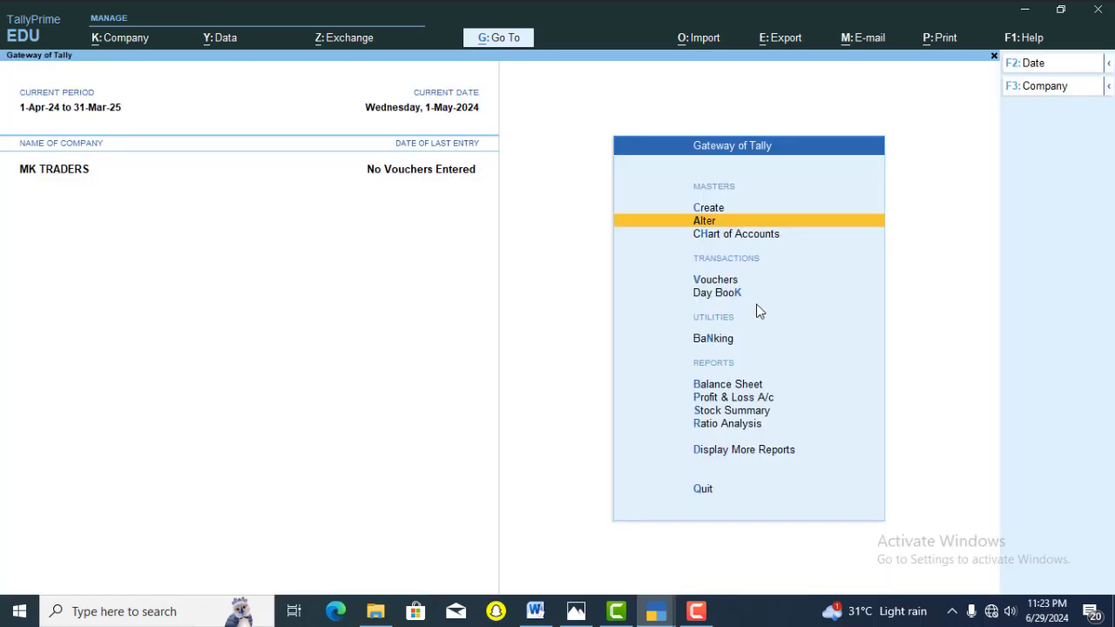
- Open the Basti Godown location for alteration and delete it
key("Return")
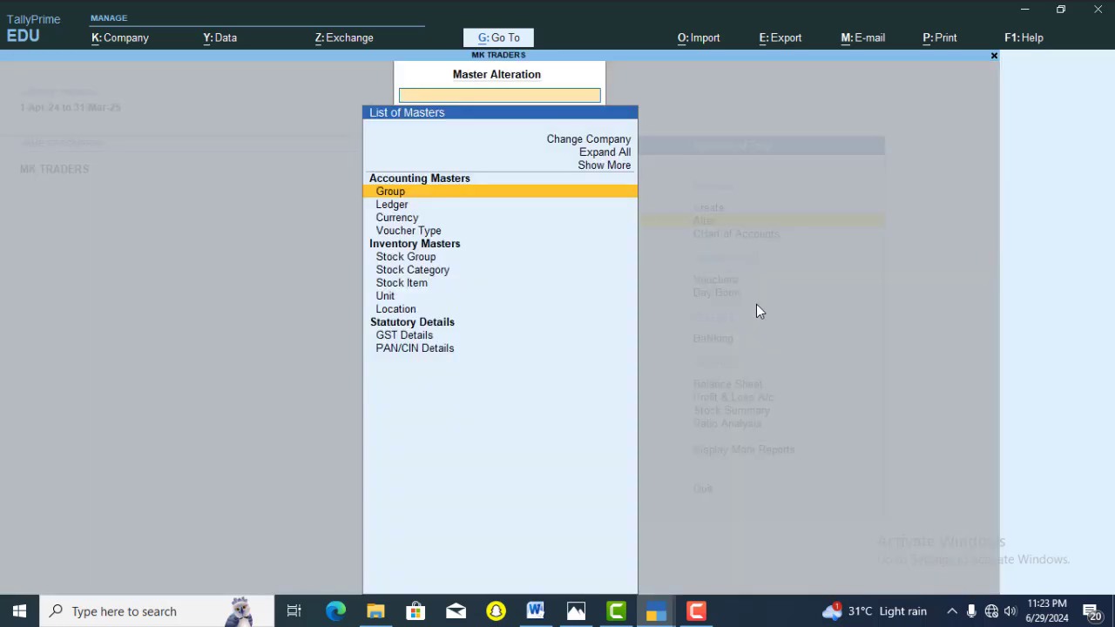
key("Down")
key("Down")
key("Down")
key("Down")
key("Down")
key("Down")
key("Down")
key("Down")
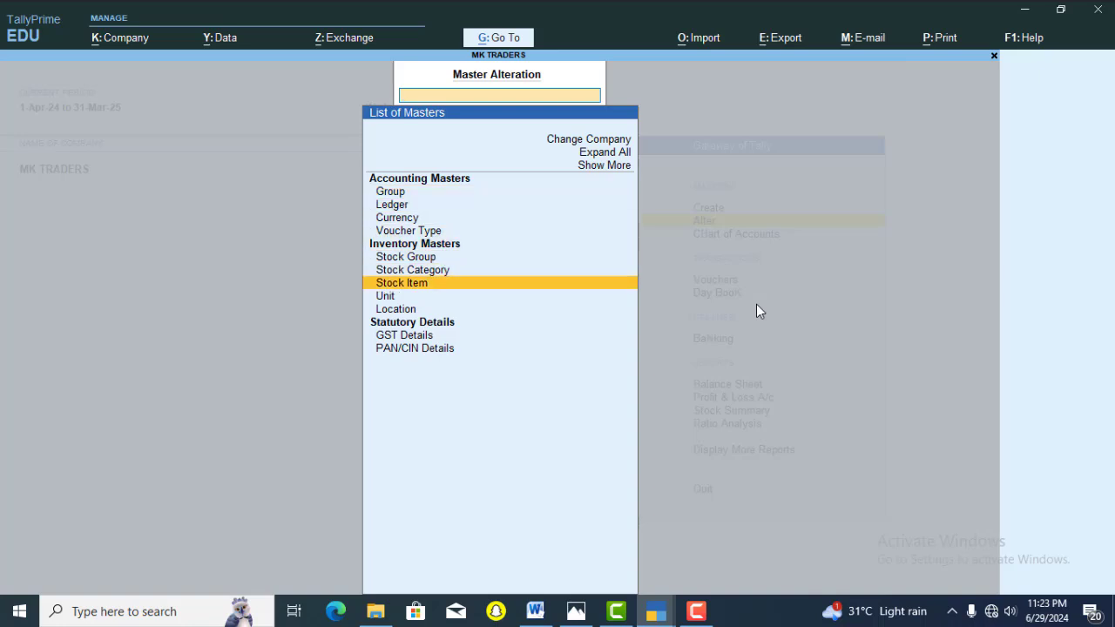
key("Down")
key("Return")
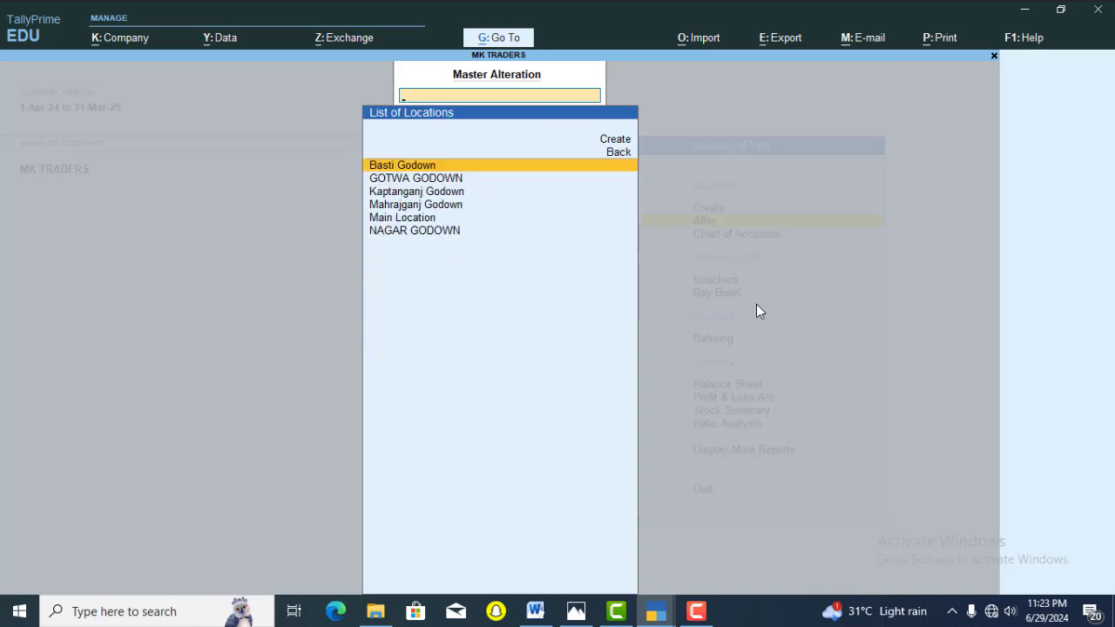
key("Return")
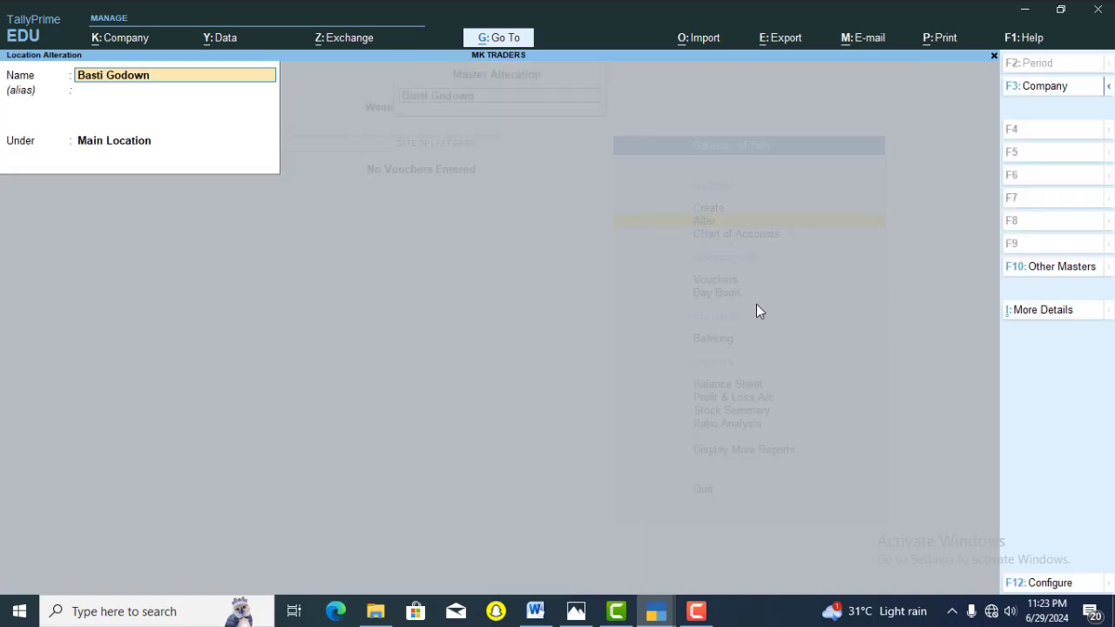
key("alt+d")
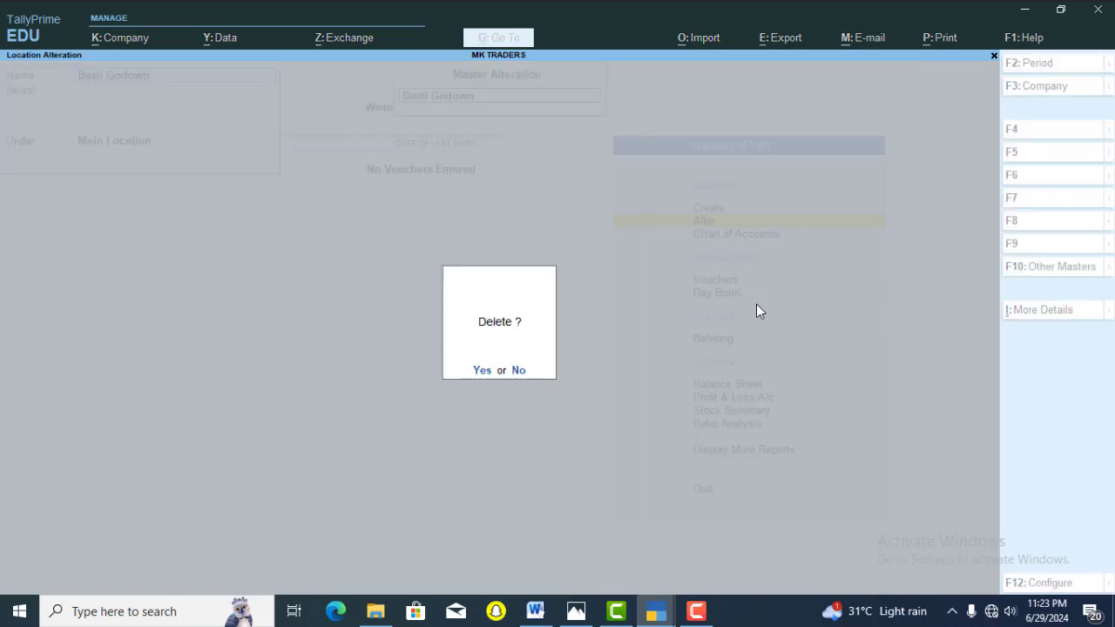
key("y")
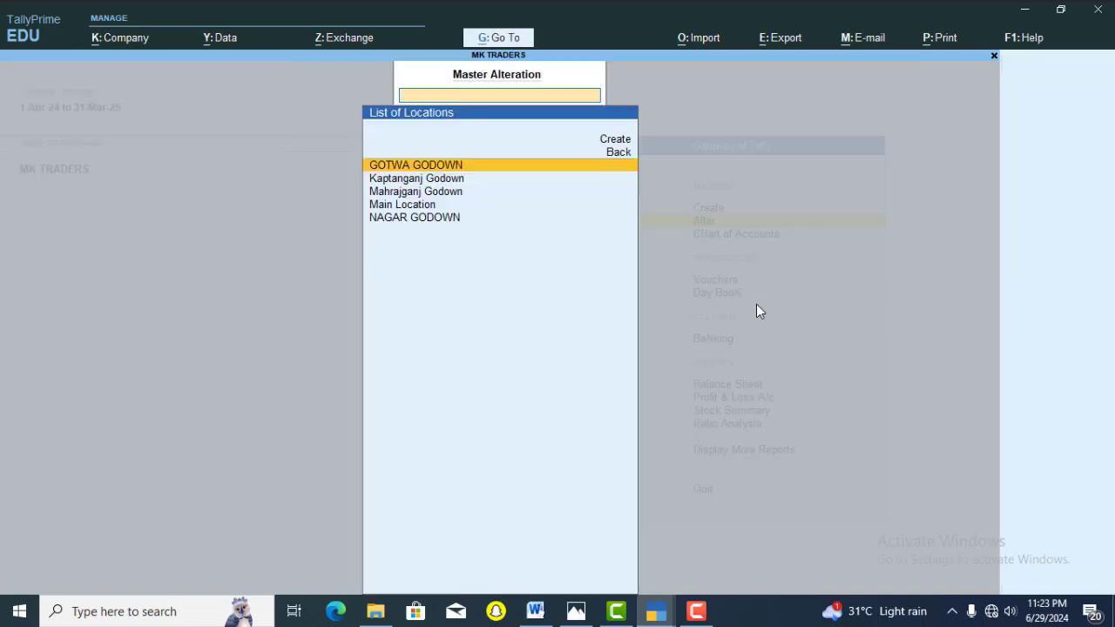
- Delete the GOTWA GODOWN and Kaptanganj Godown locations
key("Return")
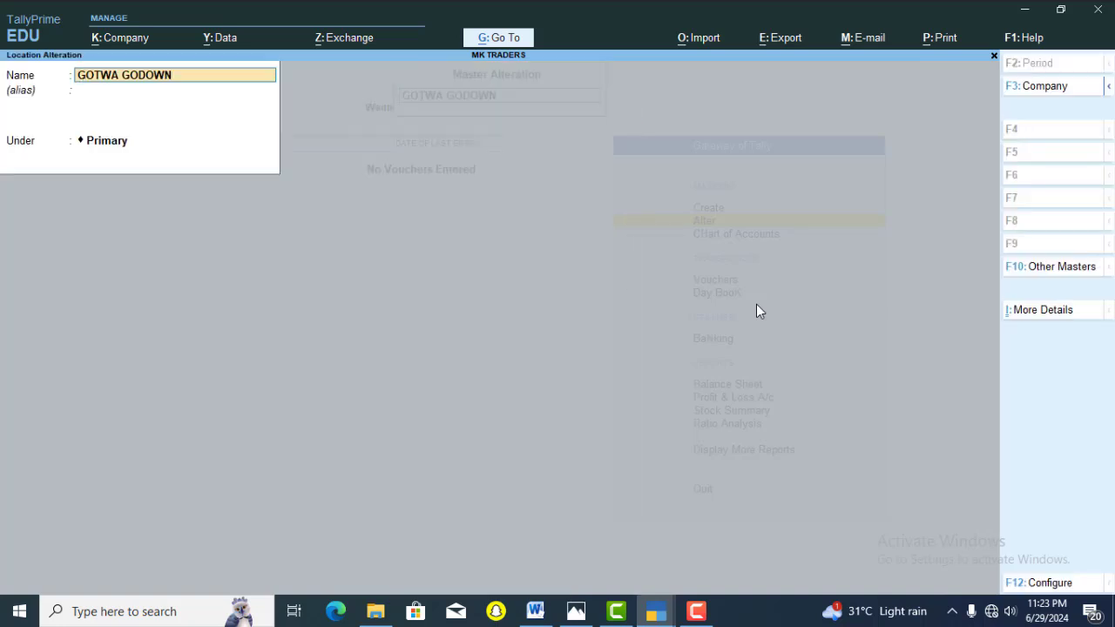
key("alt+d")
key("y")
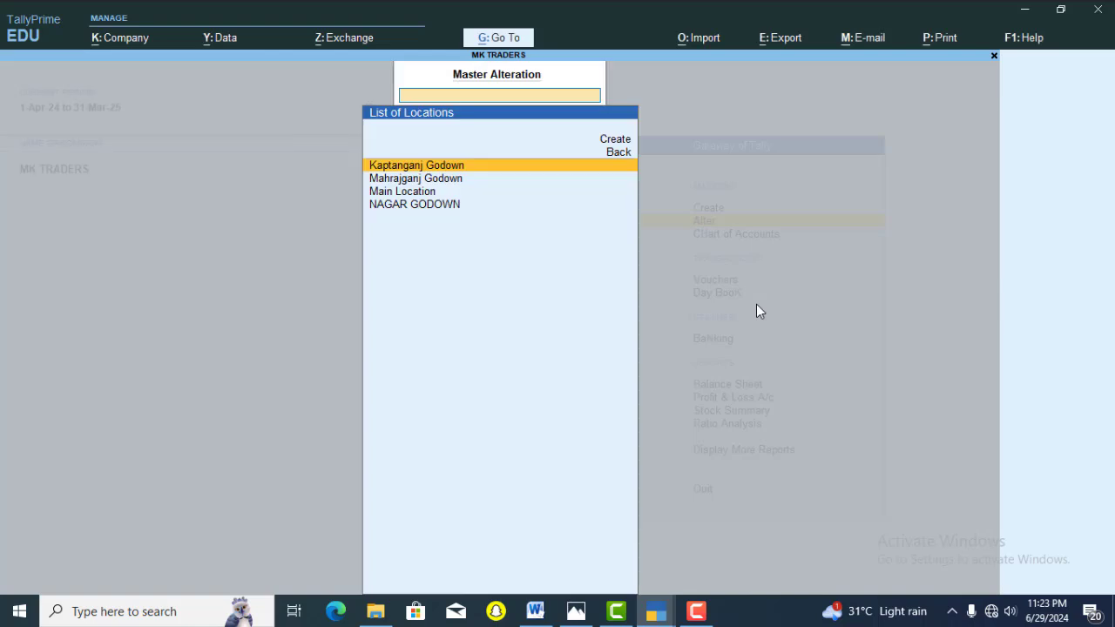
key("Return")
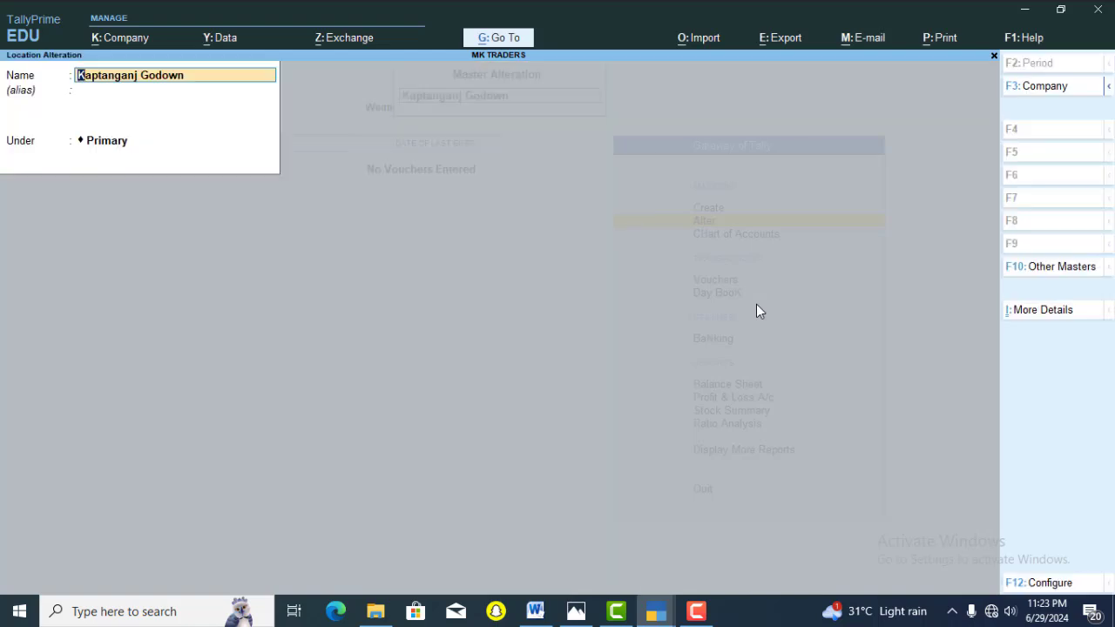
key("alt+d")
key("y")
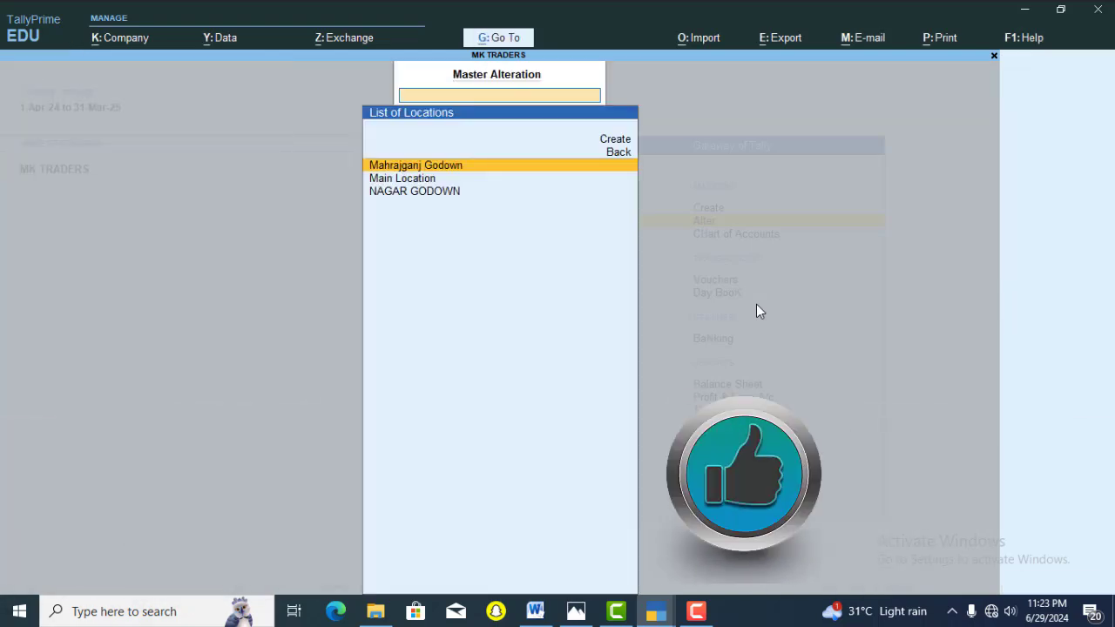
- Delete the Mahrajganj Godown and NAGAR GODOWN locations, then return to the Gateway of Tally
key("Return")
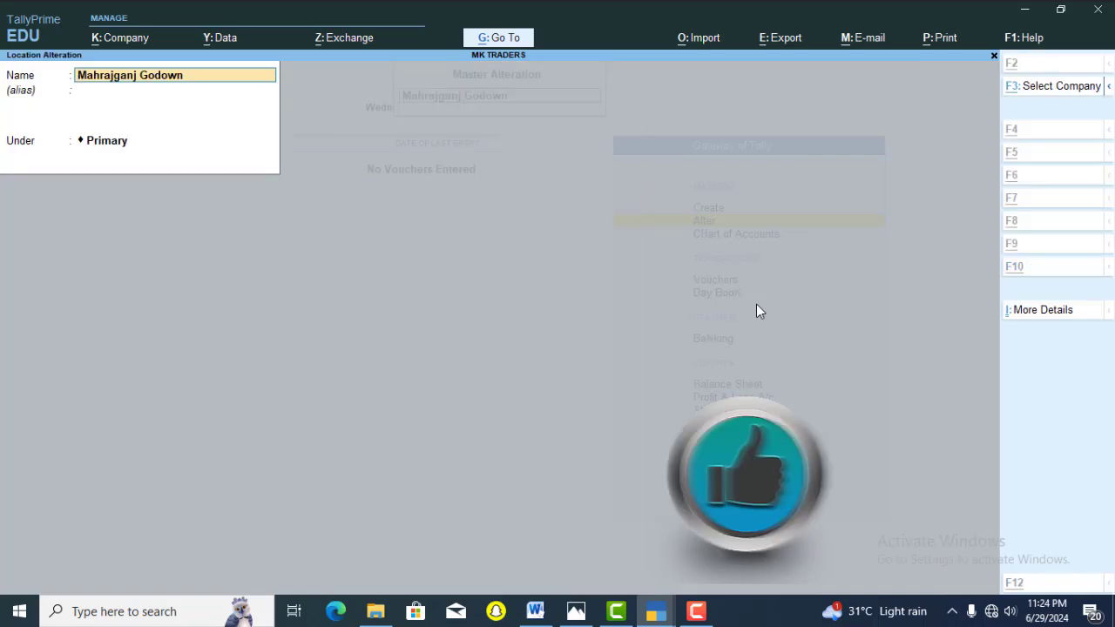
key("alt+d")
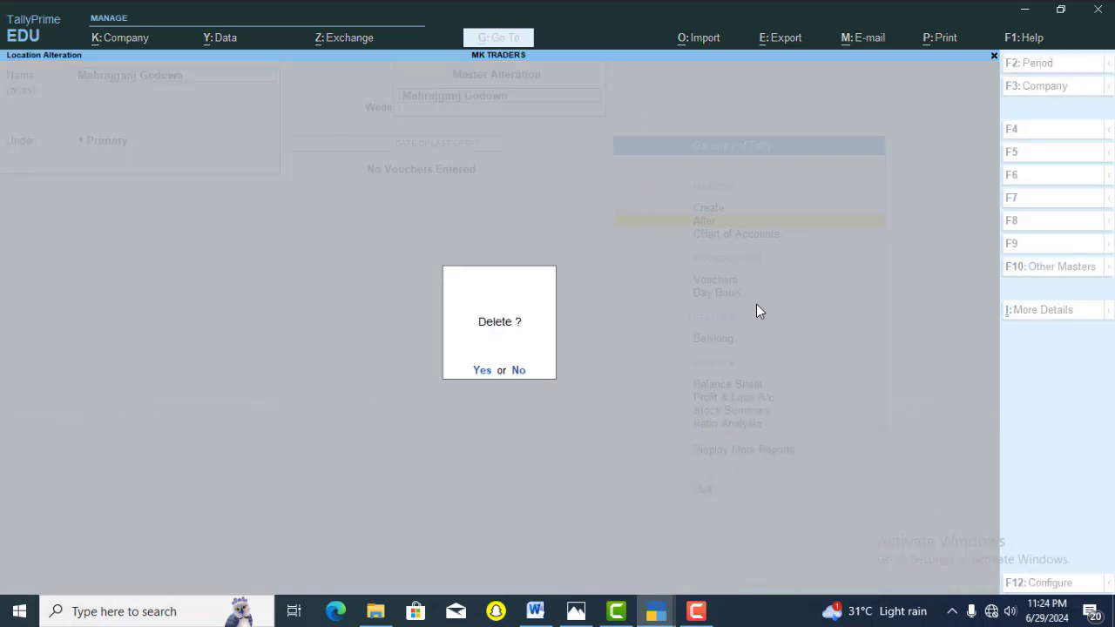
key("y")
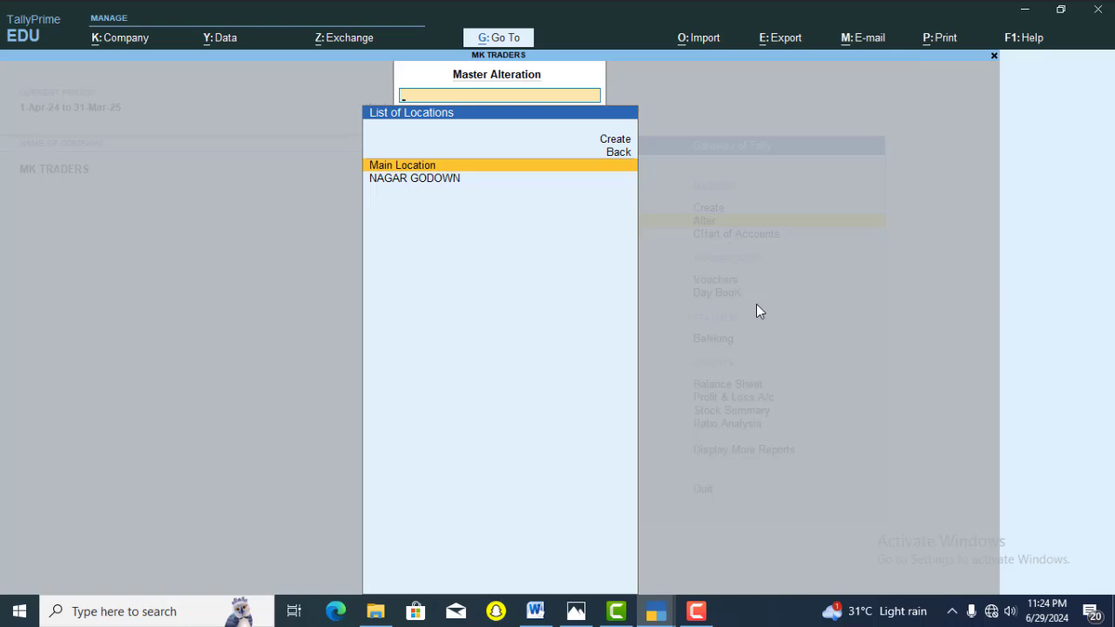
key("Down")
key("Return")
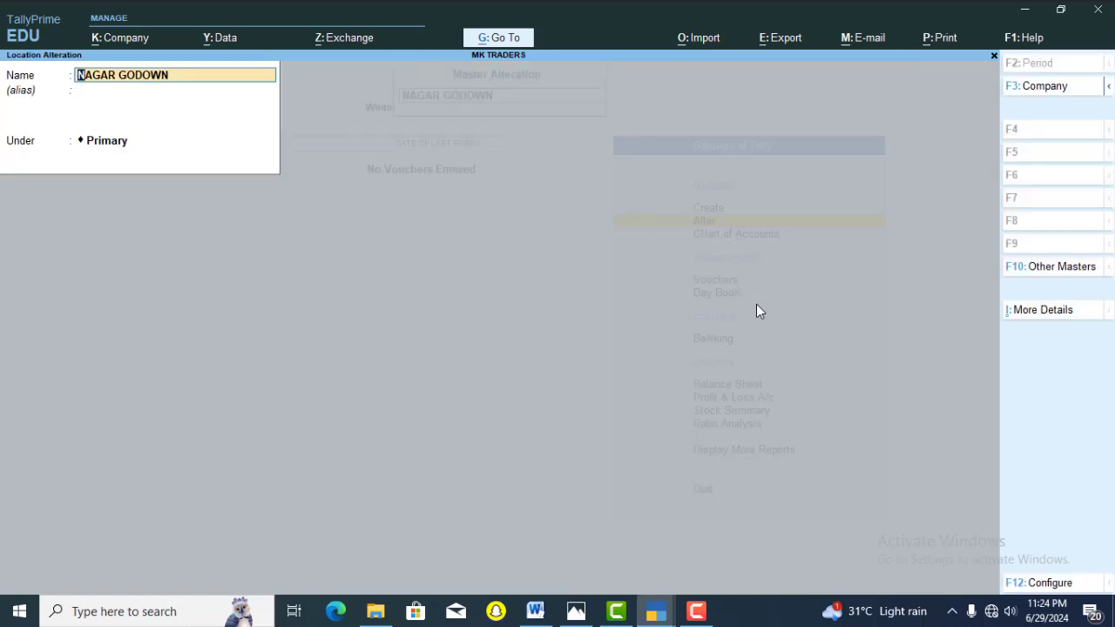
key("alt+d")
key("y")
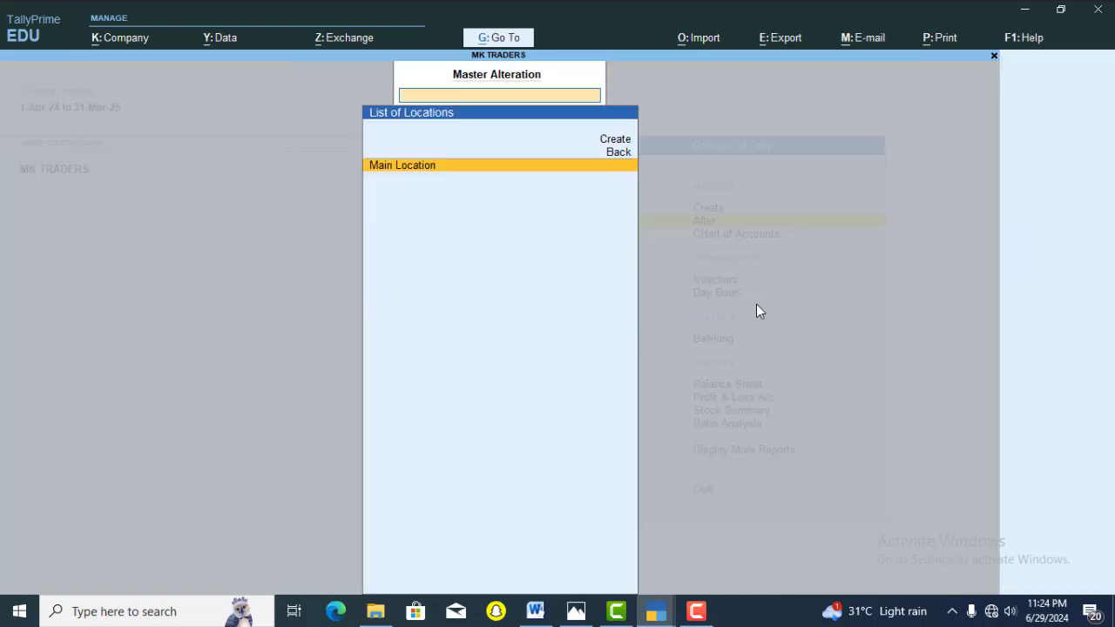
key("Escape")
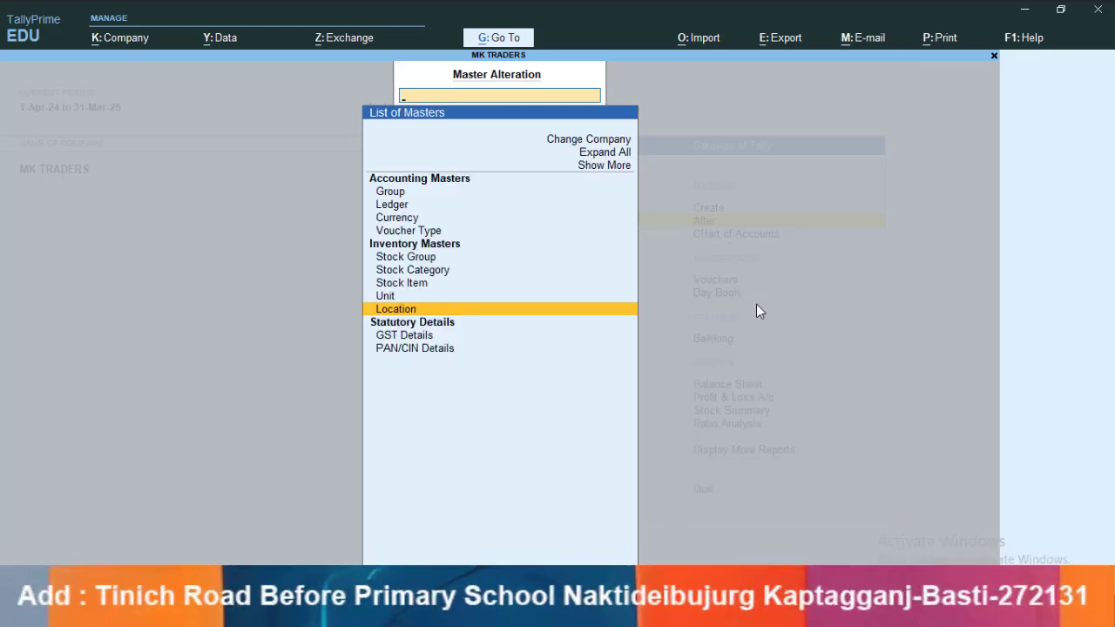
key("Escape")
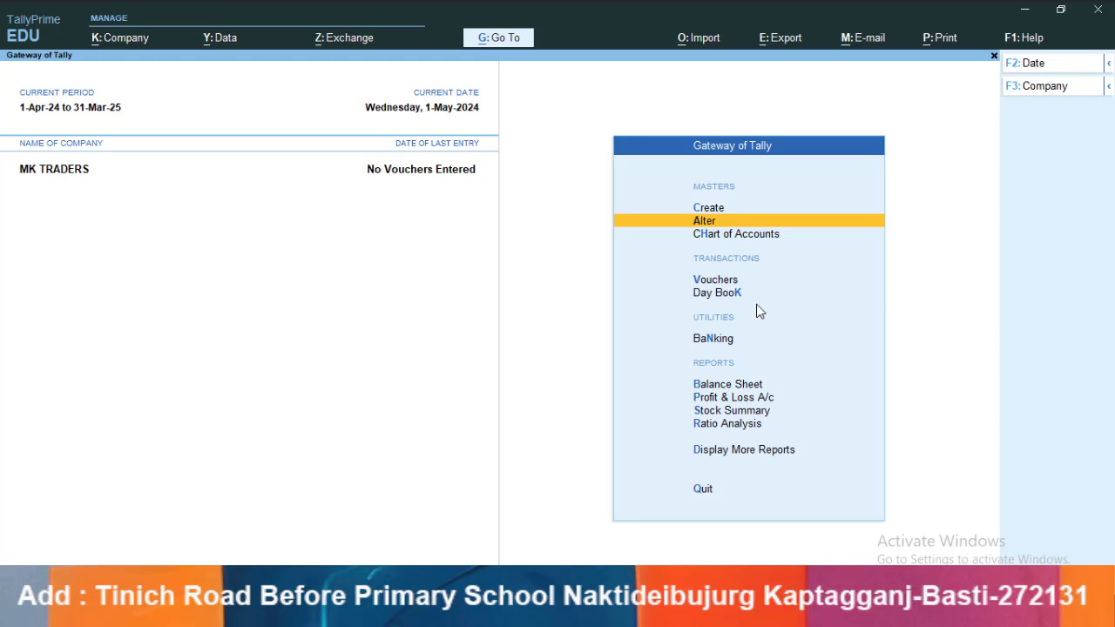
- Open the creation form for a new Location master instead of altering the default Main Location
key("Up")
key("Return")
key("Down")
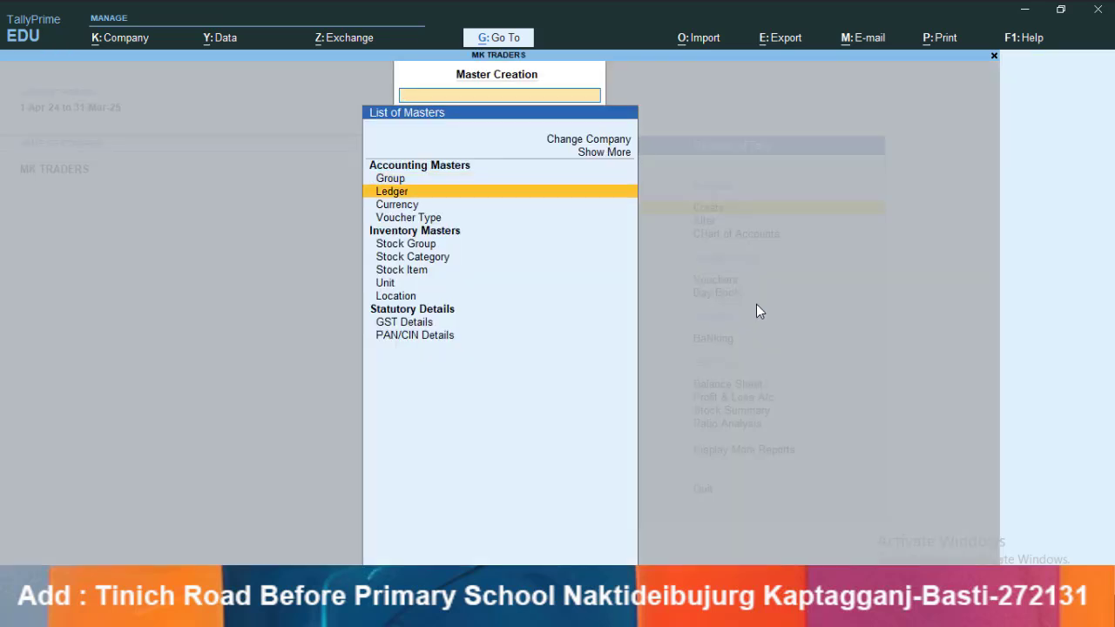
key("Down")
key("Down")
key("Down")
key("Down")
key("Down")
key("Down")
key("Down")
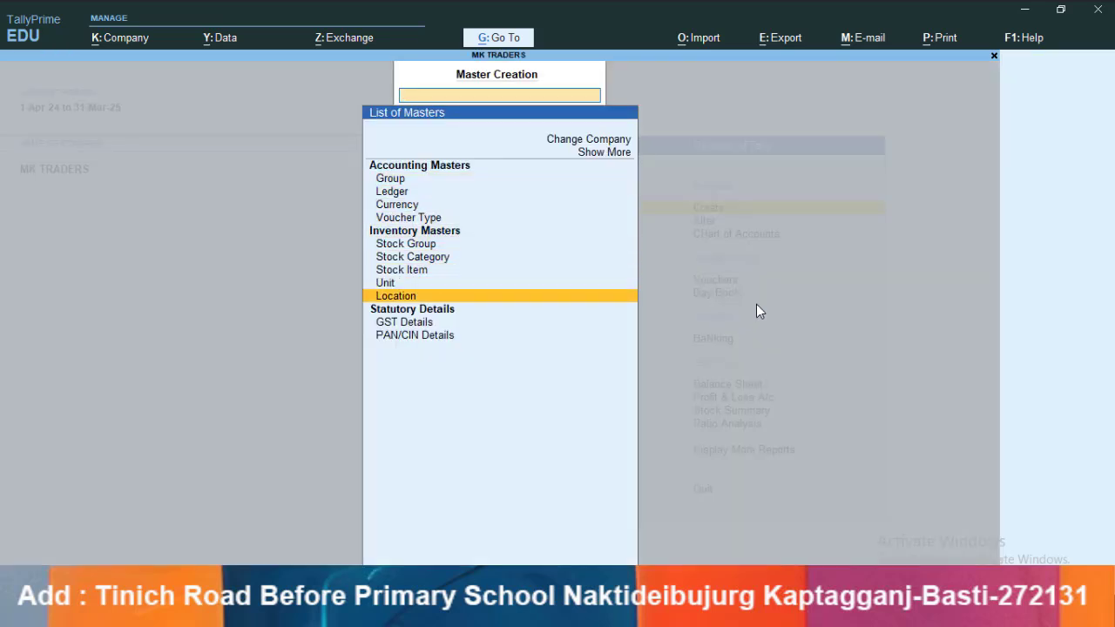
key("Return")
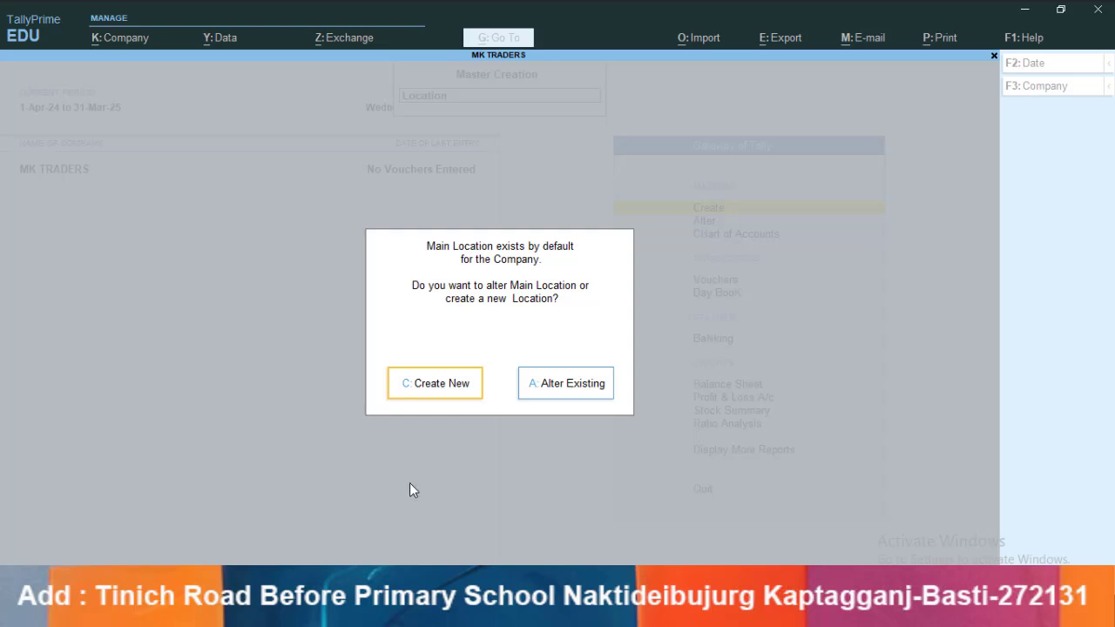
left_click(437, 384)
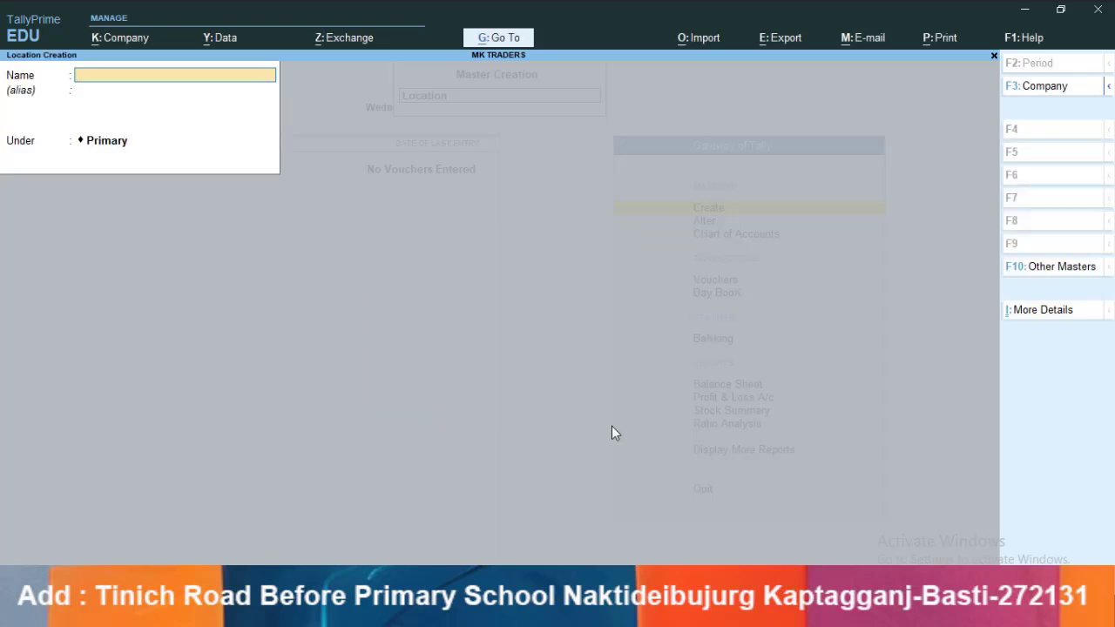
- Create a location named Basti Godown under Main Location
type("Basti Godown")
key("Return")
key("Return")
key("Down")
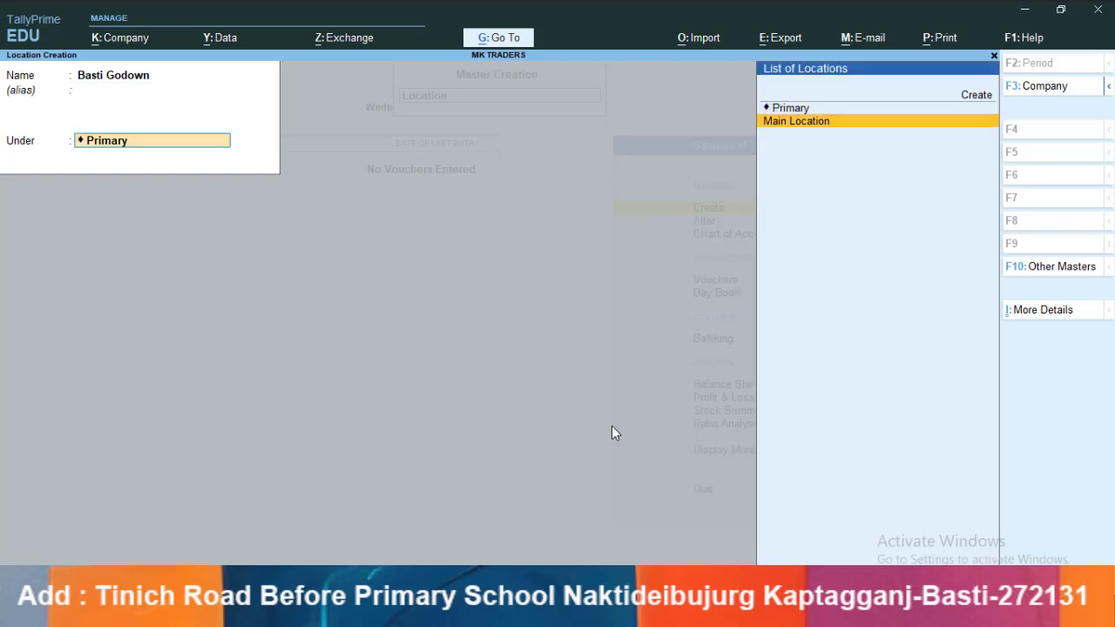
key("Return")
key("Return")
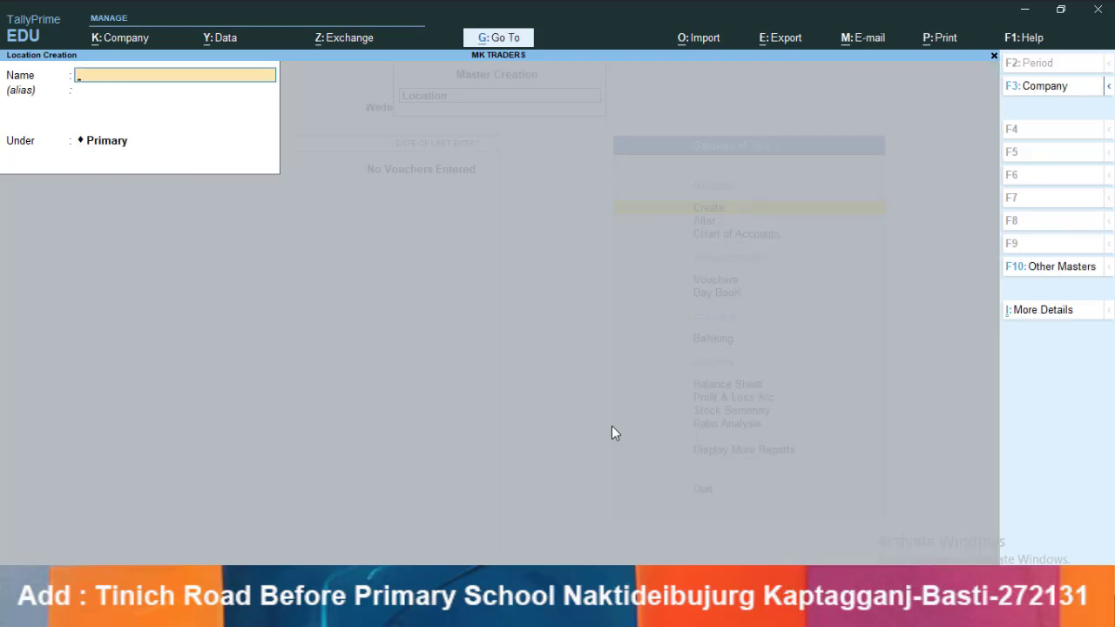
- Create a location named Nagar Godown under Primary
type("Nagar Godown")
key("Return")
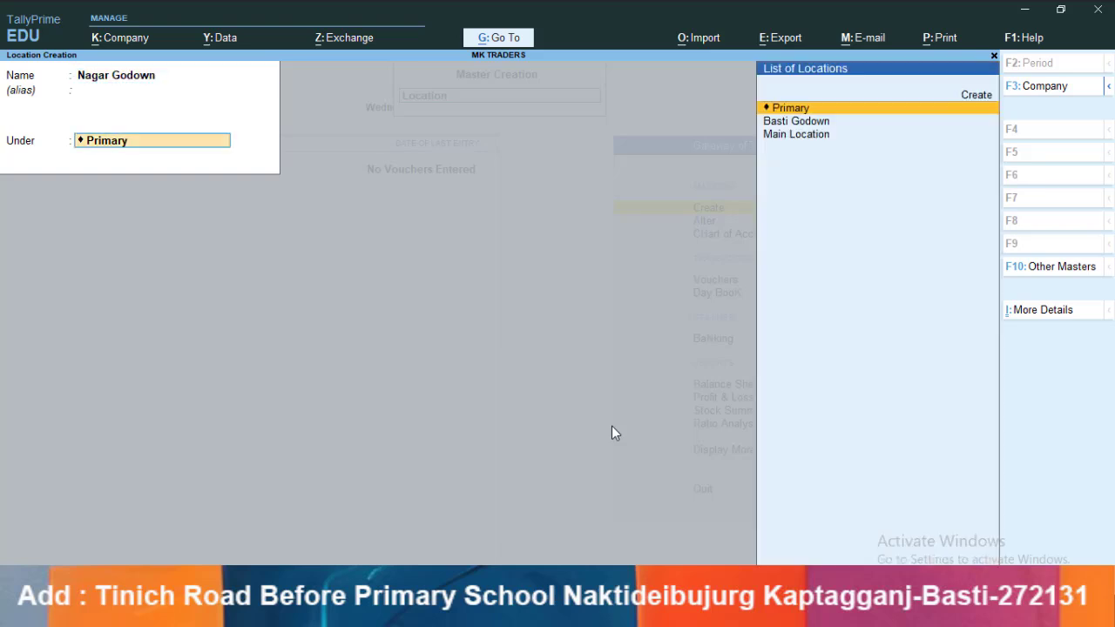
key("Return")
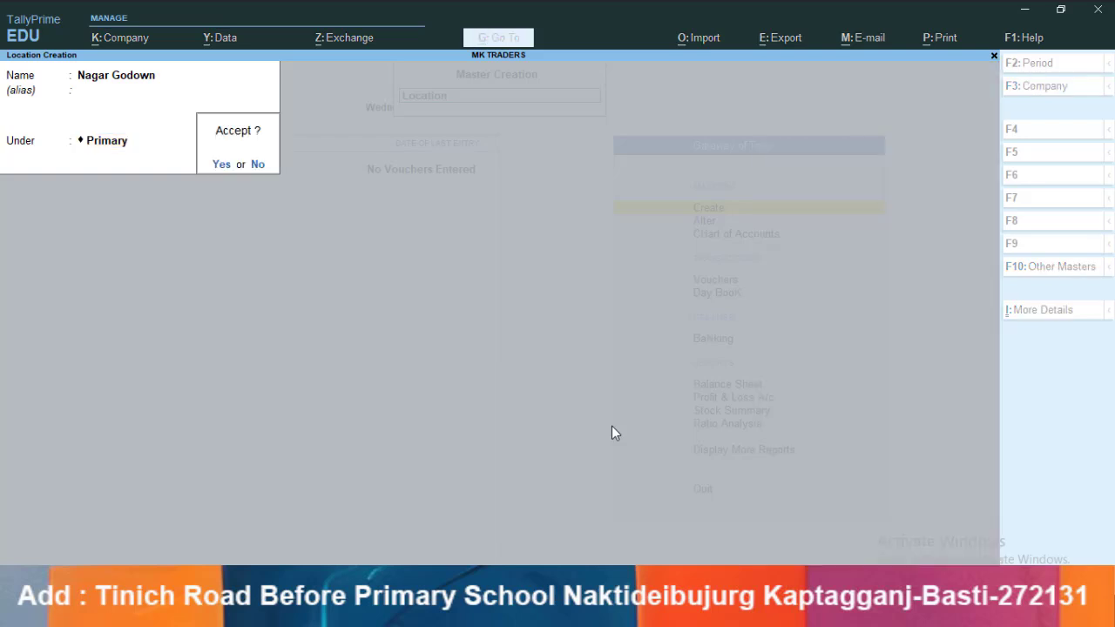
key("Return")
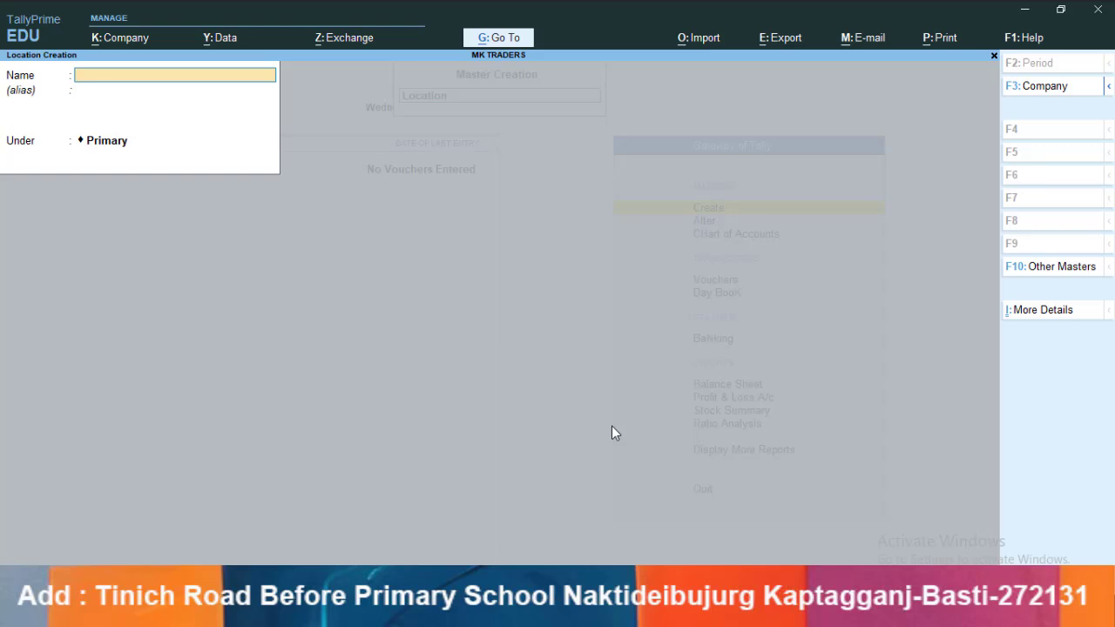
- Create a location named Ganeshpur Godown under Primary, then return to the Gateway of Tally
type("Ganeshpur Godown")
key("Return")
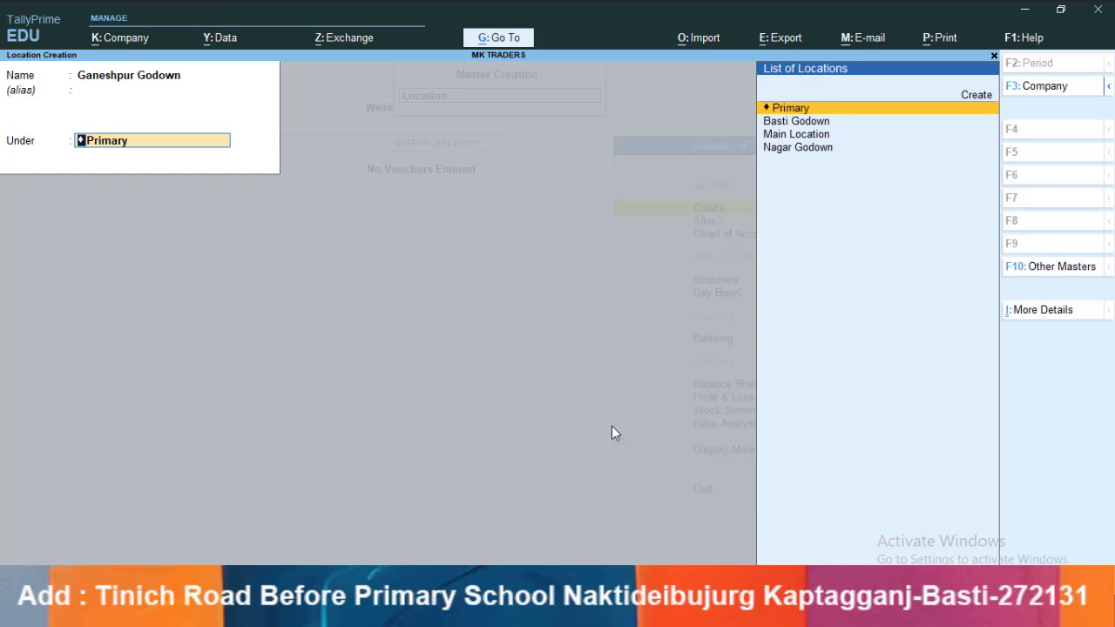
key("Return")
key("Return")
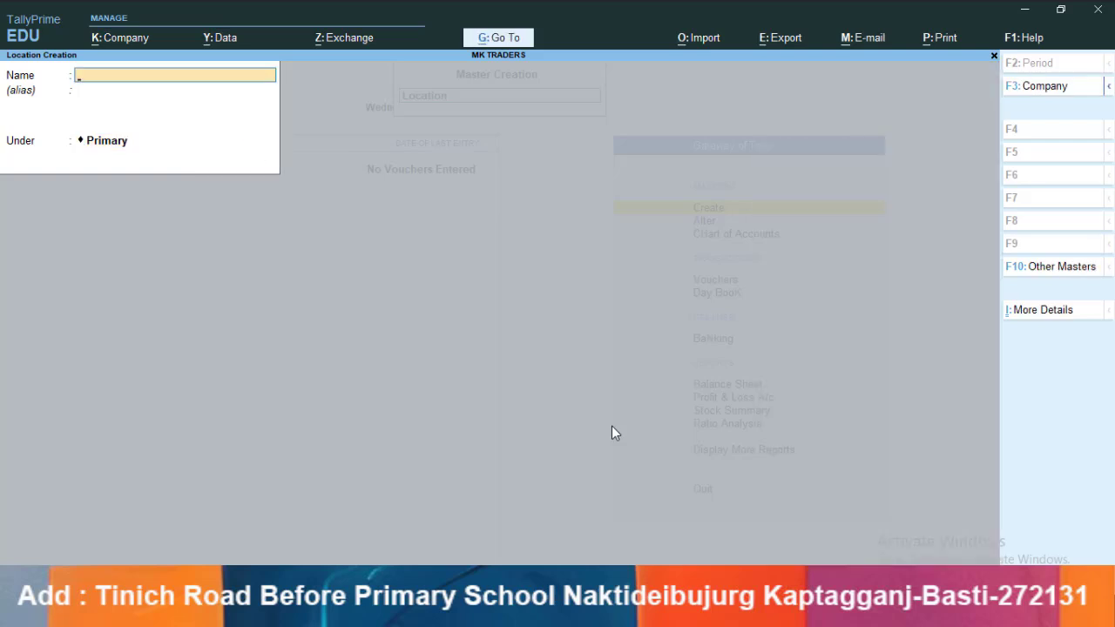
key("Escape")
key("Escape")
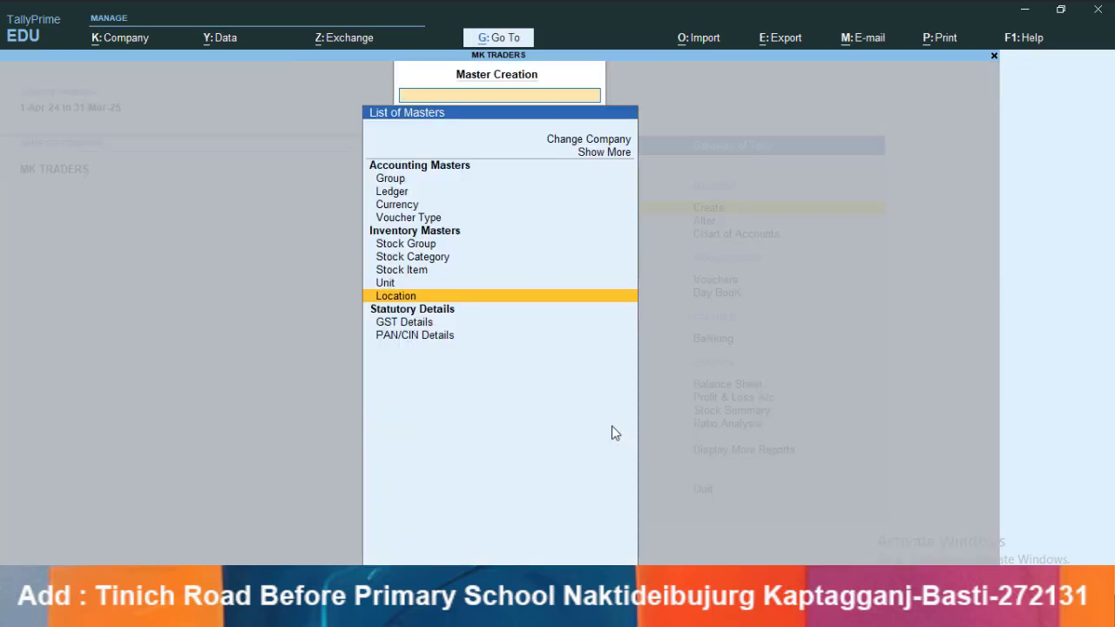
key("Escape")
- Review the newly created godowns in the list of locations available for alteration, then return to the Gateway of Tally
key("Down")
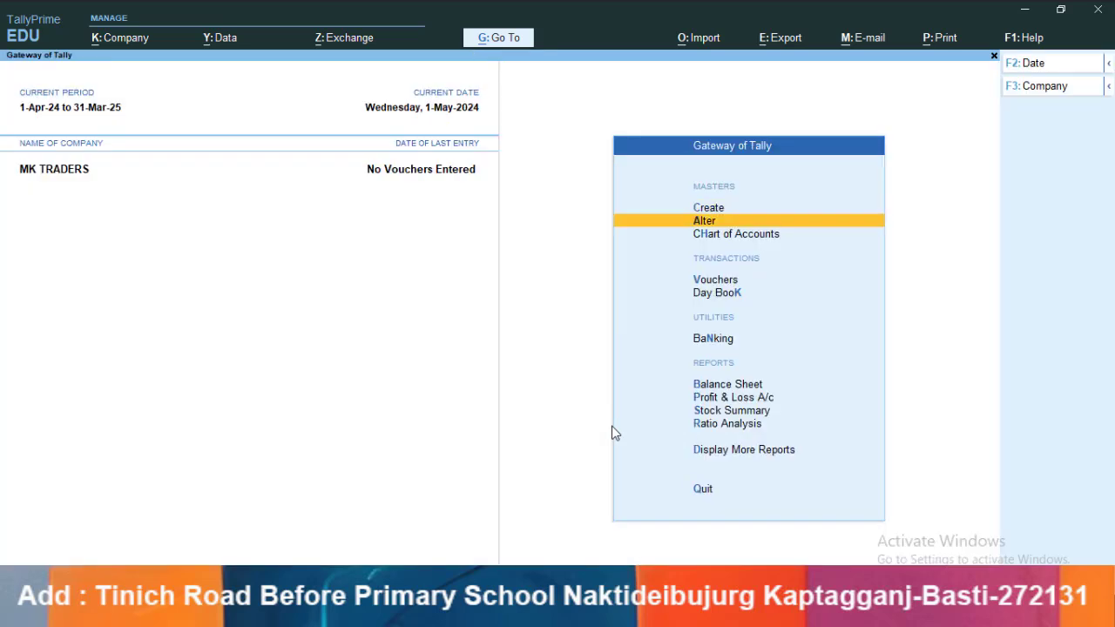
key("Return")
key("Down")
key("Down")
key("Down")
key("Down")
key("Down")
key("Down")
key("Down")
key("Down")
key("Down")
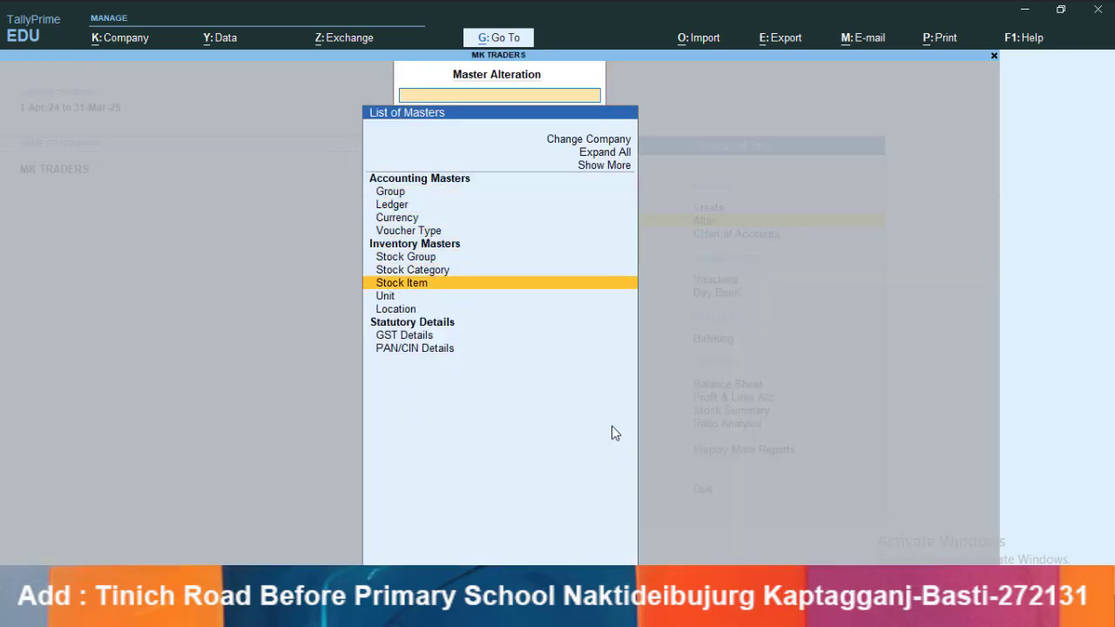
key("Return")
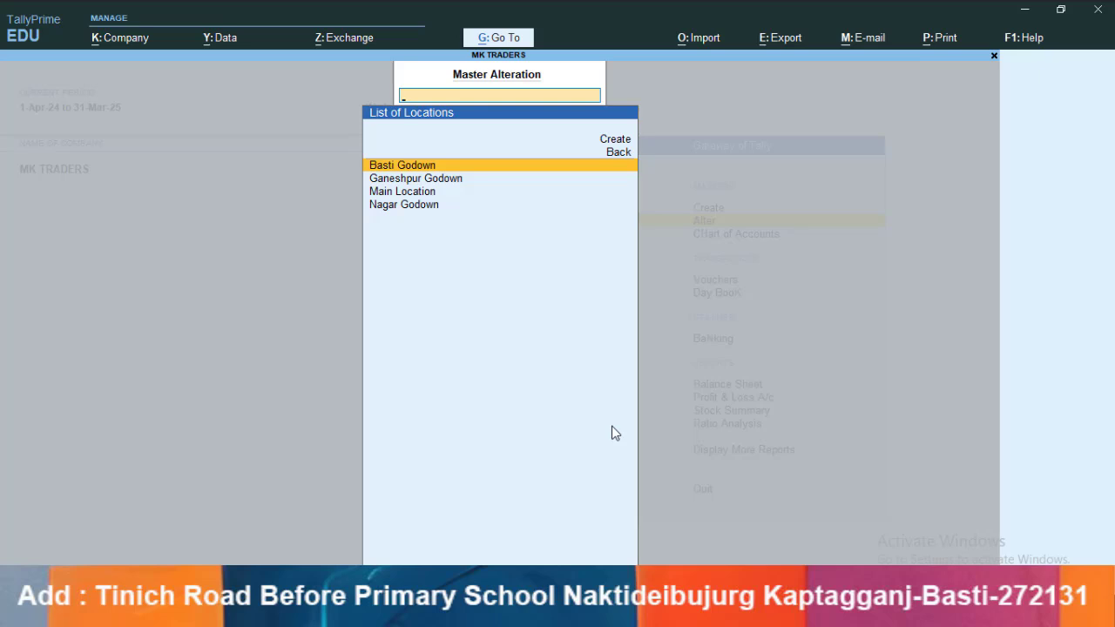
key("Down")
key("Down")
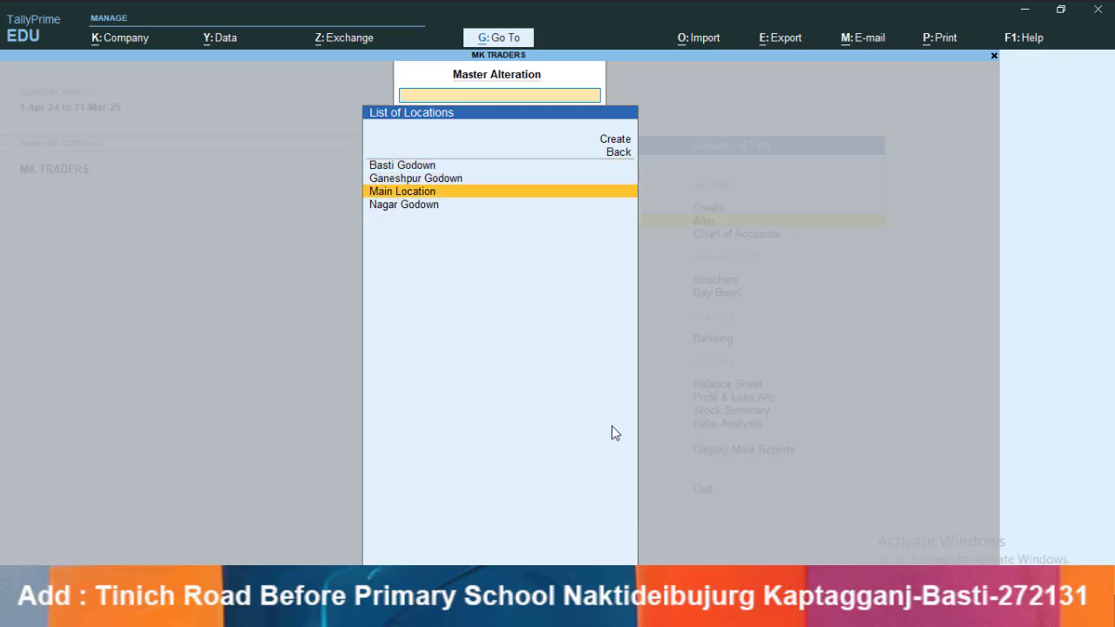
key("Down")
key("Up")
key("Up")
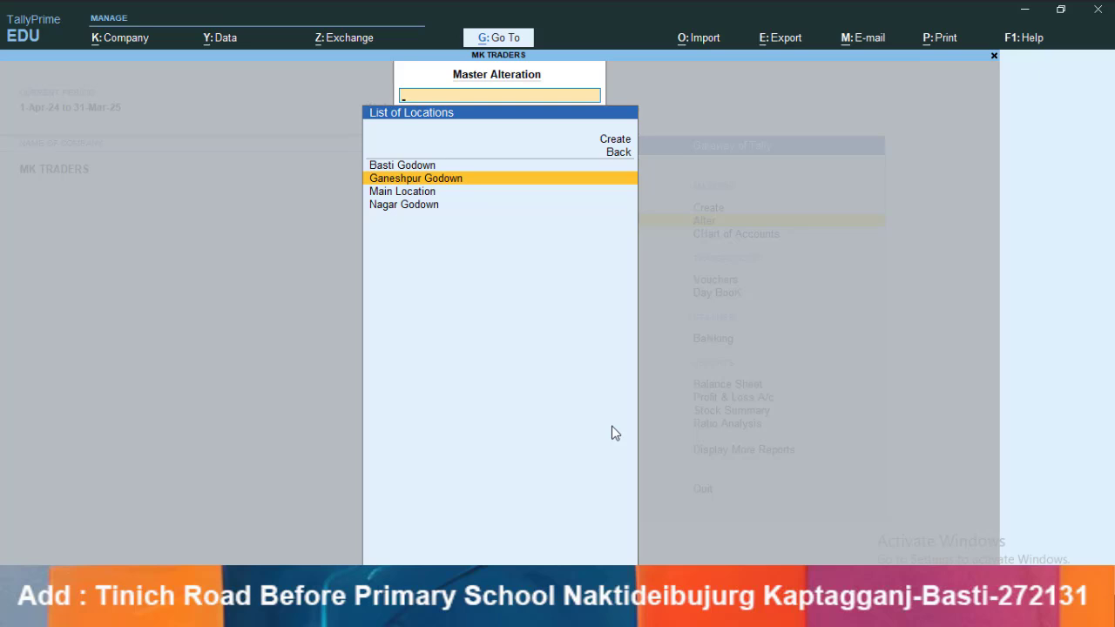
key("Escape")
key("Escape")
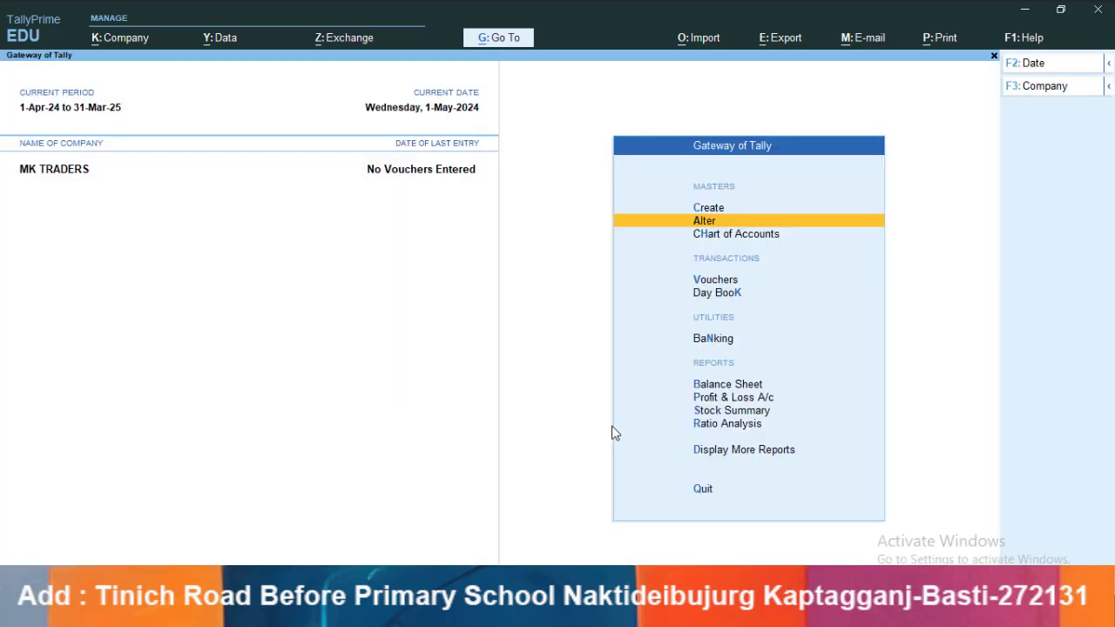
- Open the list of masters for creation and go to the Inventory Masters section
key("Up")
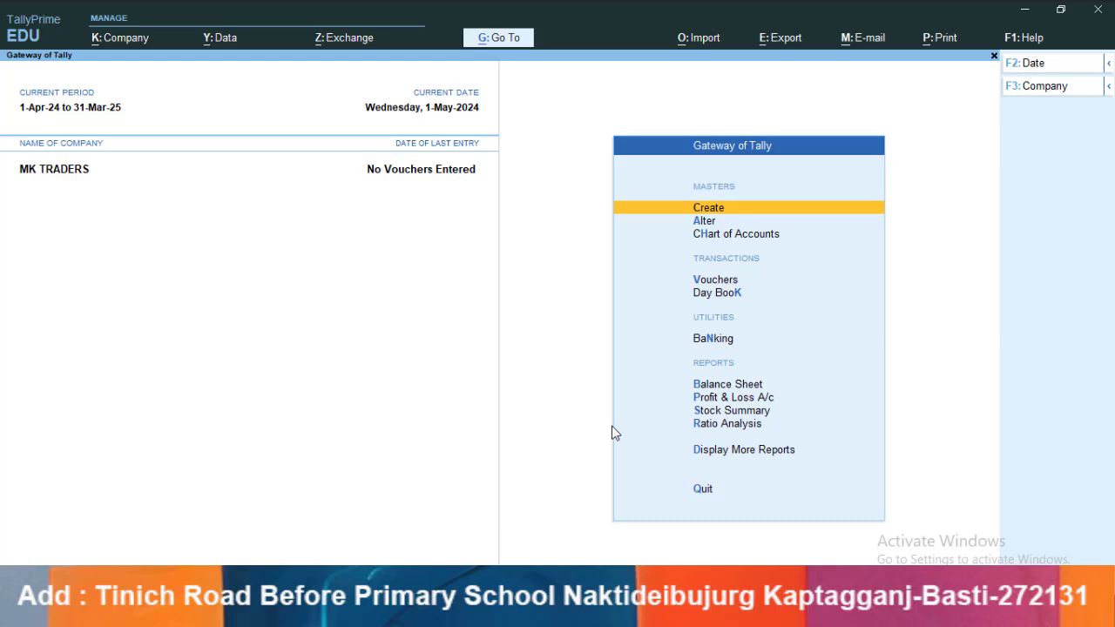
key("Return")
key("Down")
key("Down")
key("Down")
key("Down")
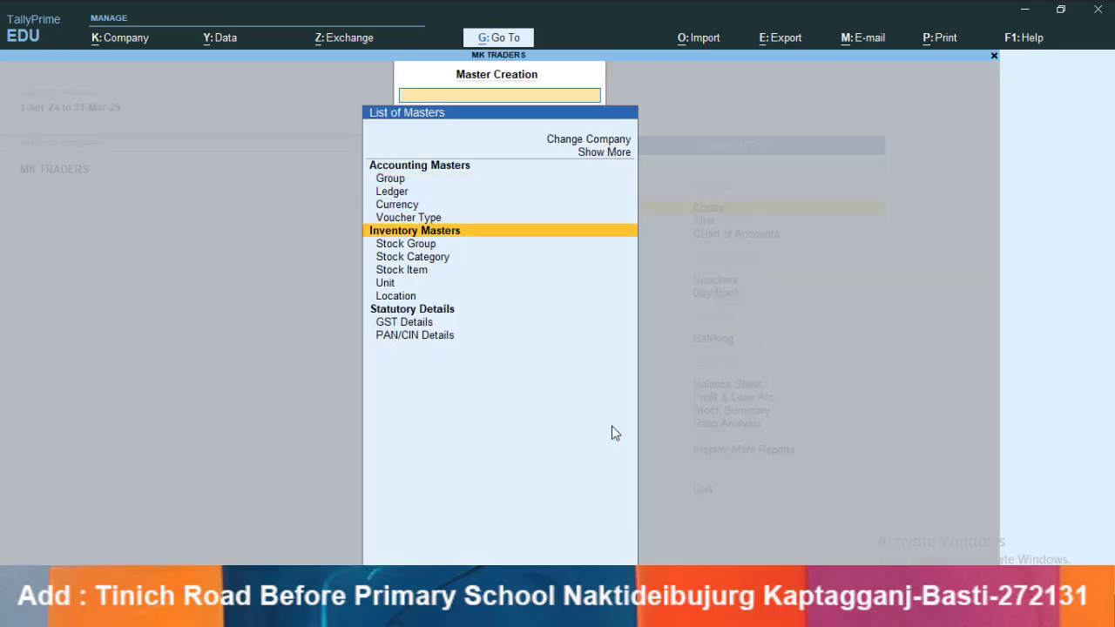
key("Down")
key("Return")
type("Cothes")
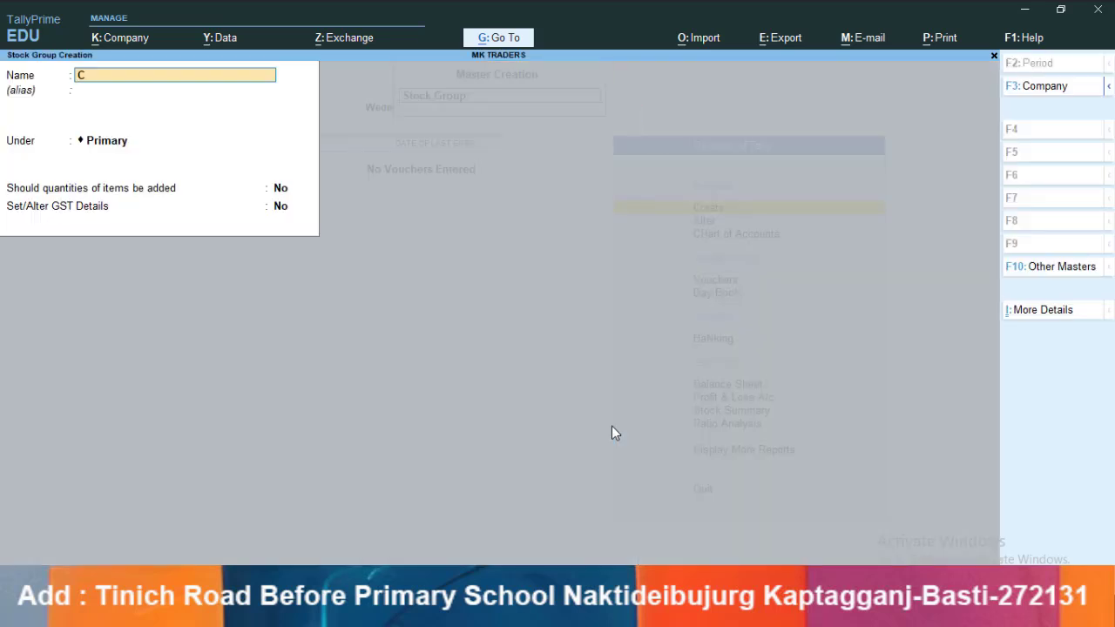
key("Return")
key("Return")
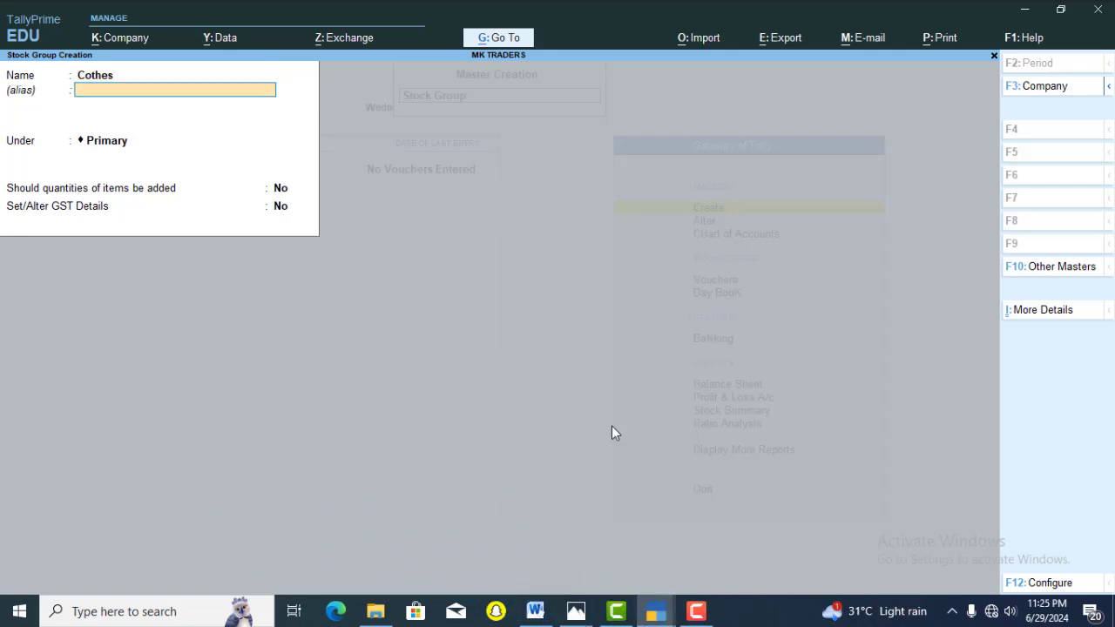
key("Down")
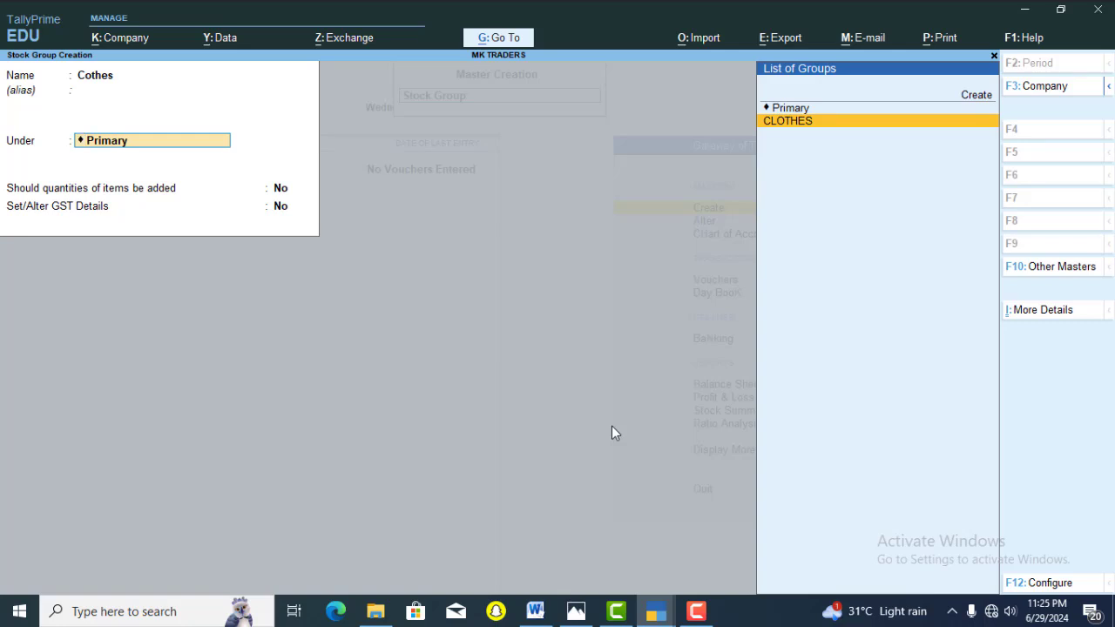
key("BackSpace")
key("Escape")
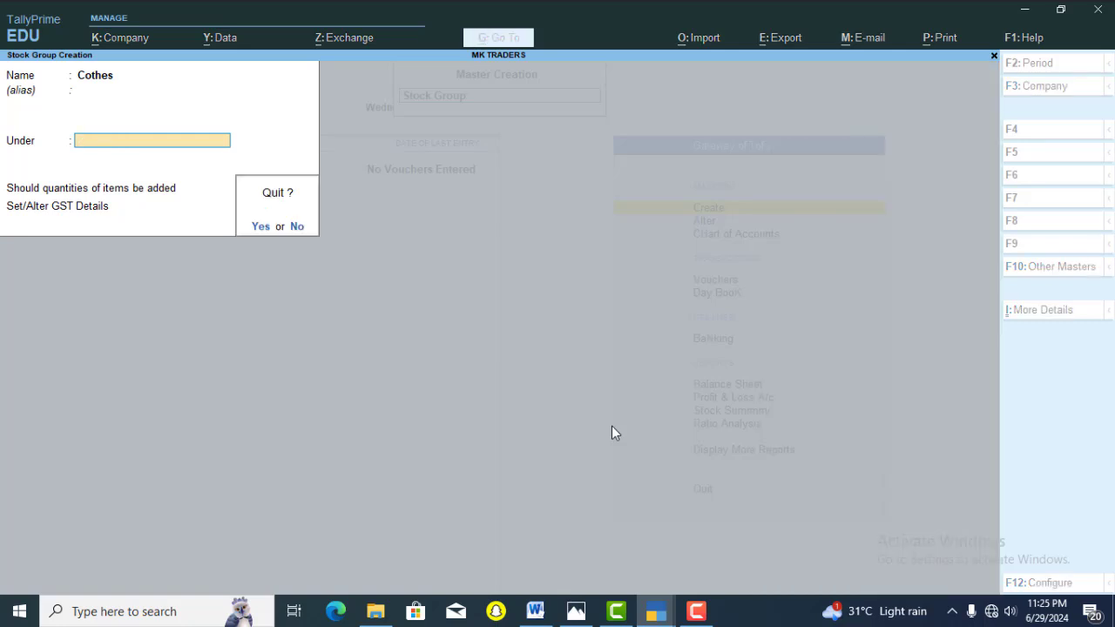
key("y")
key("Down")
key("Down")
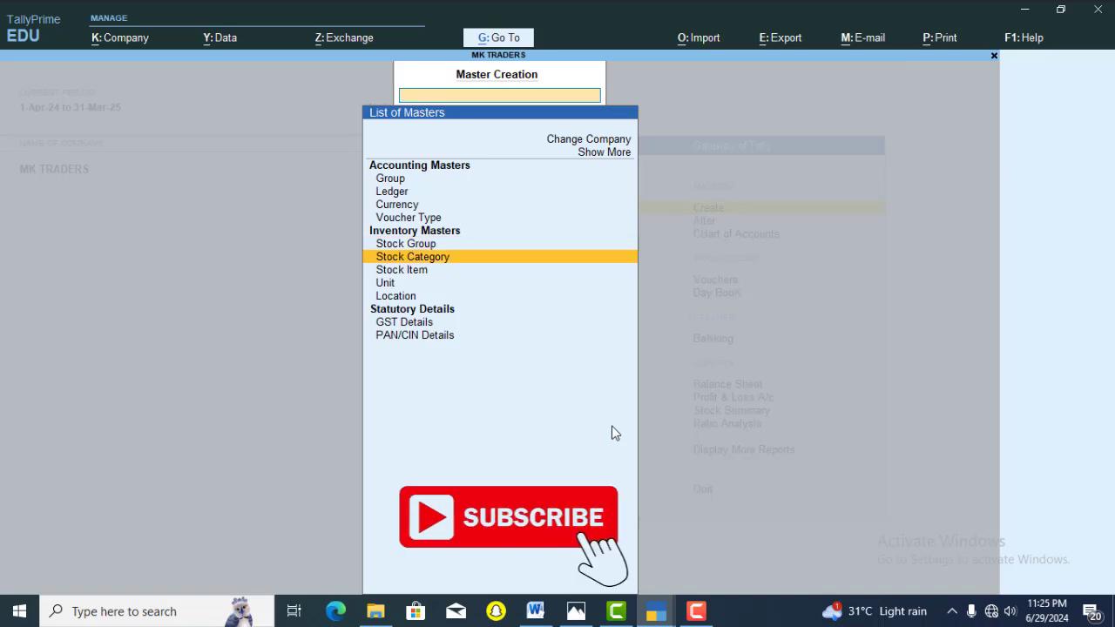
key("Down")
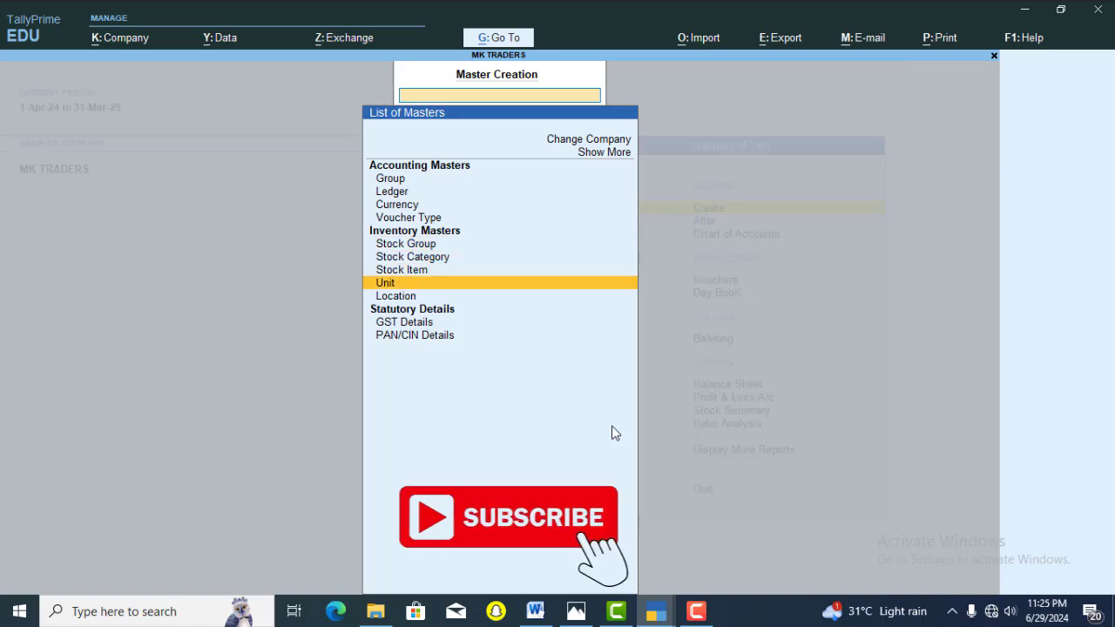
key("Return")
type("Pcs")
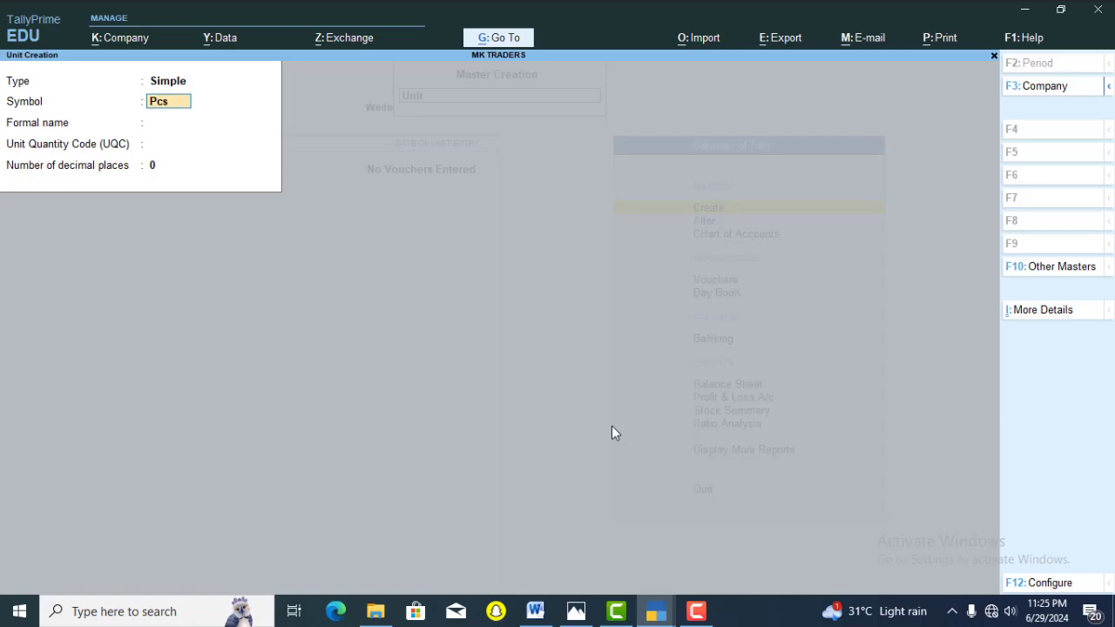
key("Return")
key("Return")
key("Return")
key("Return")
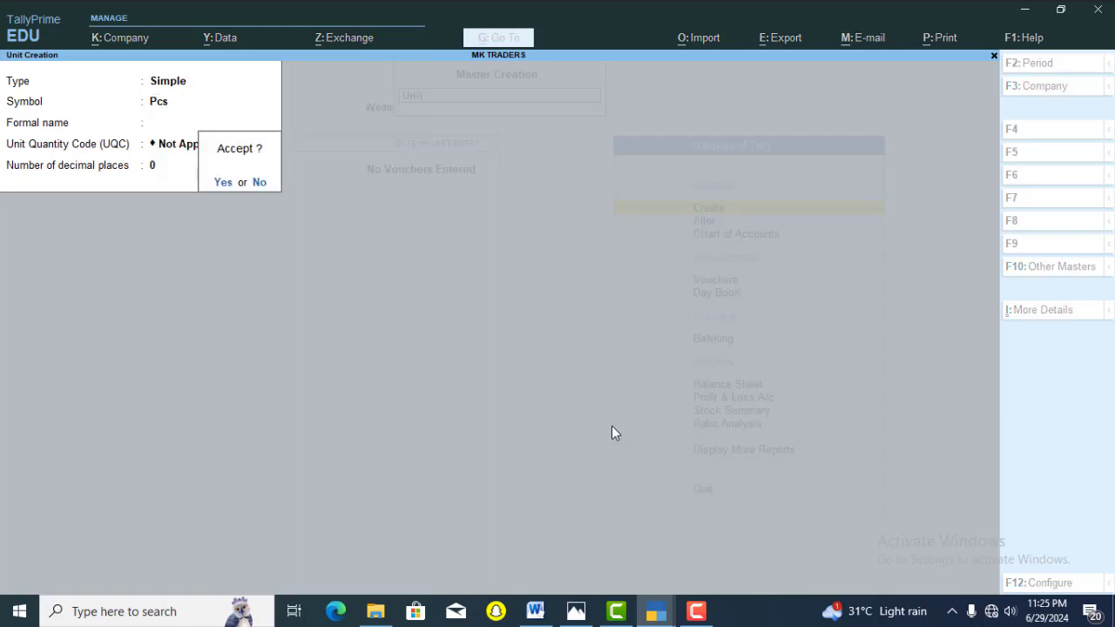
key("n")
key("Escape")
key("y")
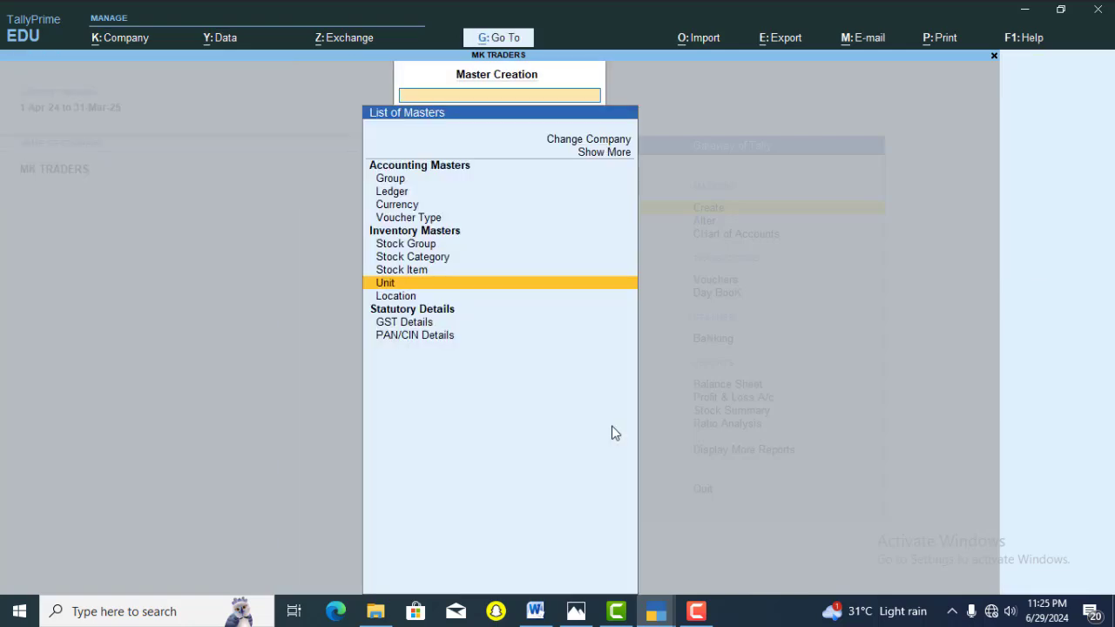
- Begin a new stock item named Shirt under the CLOTHES group with Pcs as its unit, keeping the default GST settings
key("Up")
key("Return")
type("Shirt")
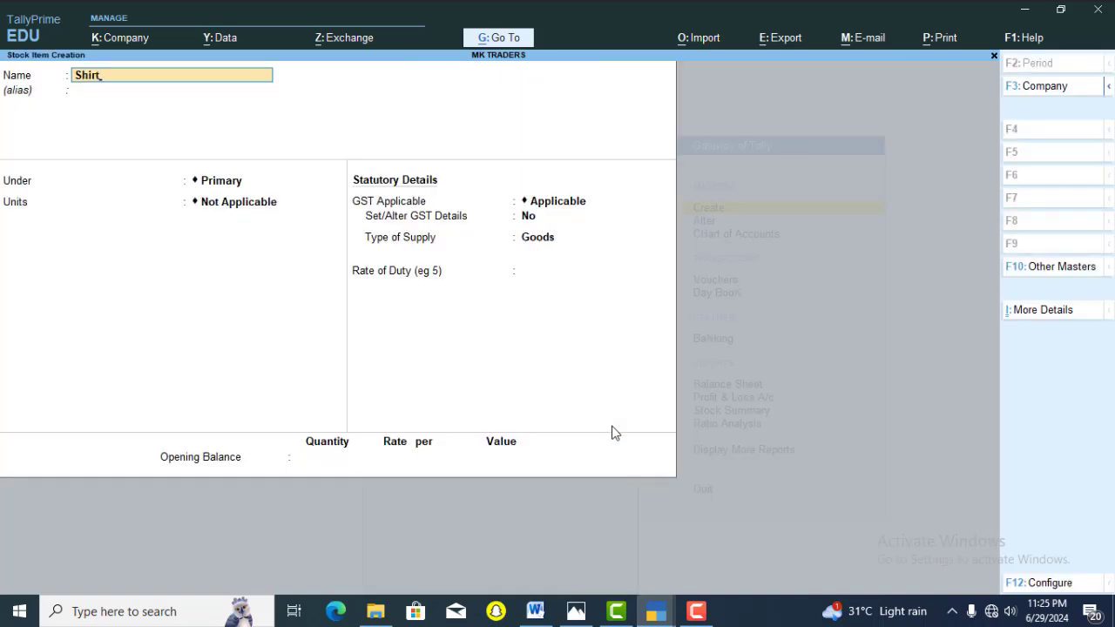
key("Return")
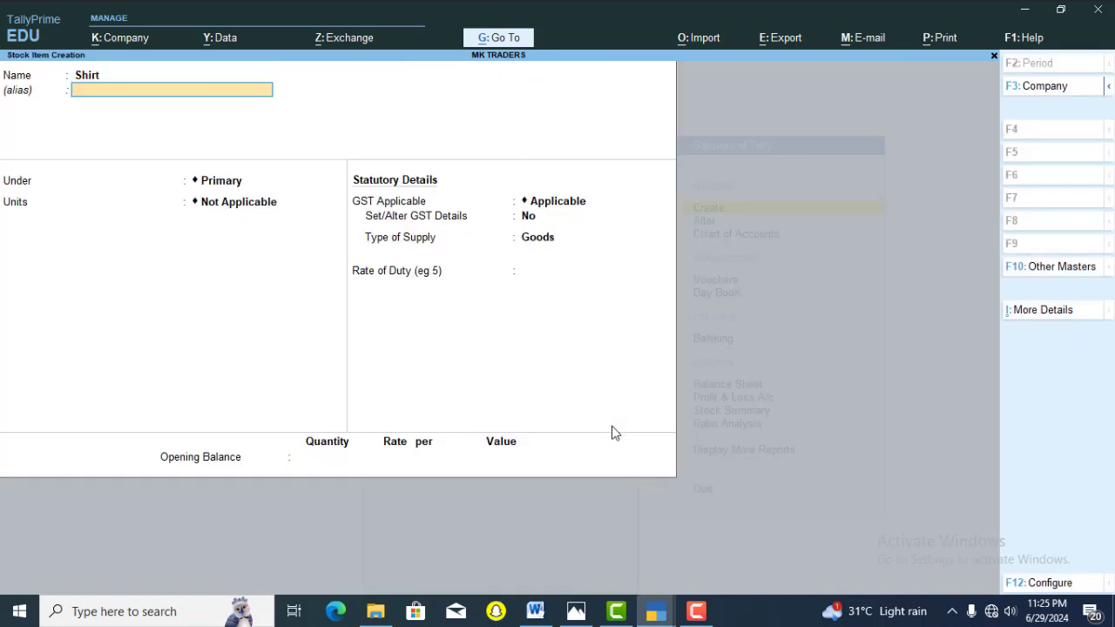
key("Return")
key("Down")
key("Return")
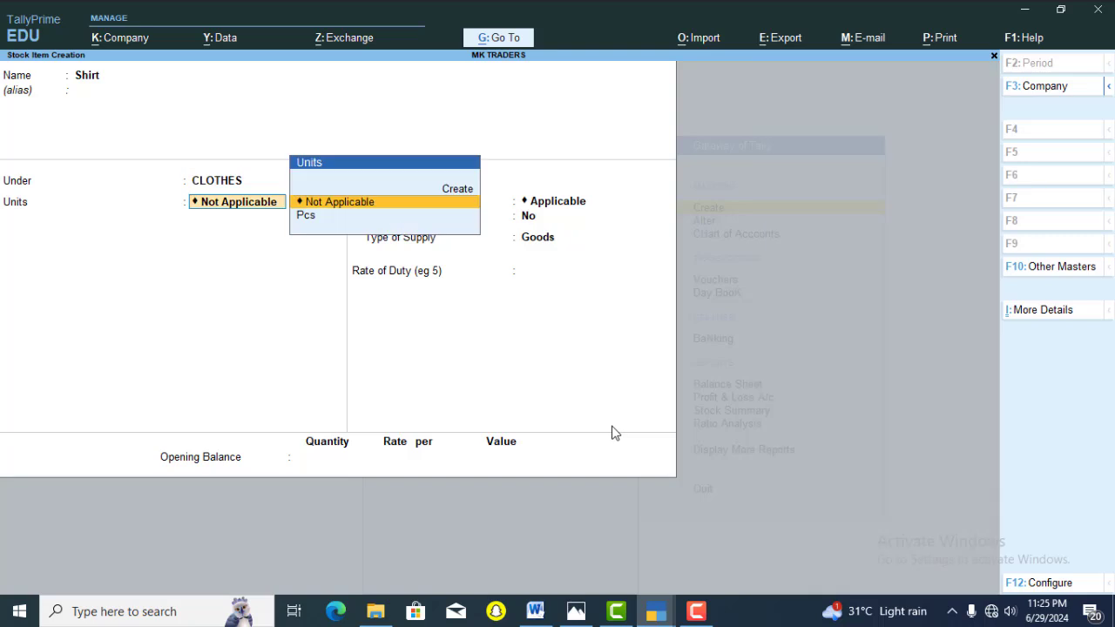
key("Down")
key("Return")
key("Return")
key("Return")
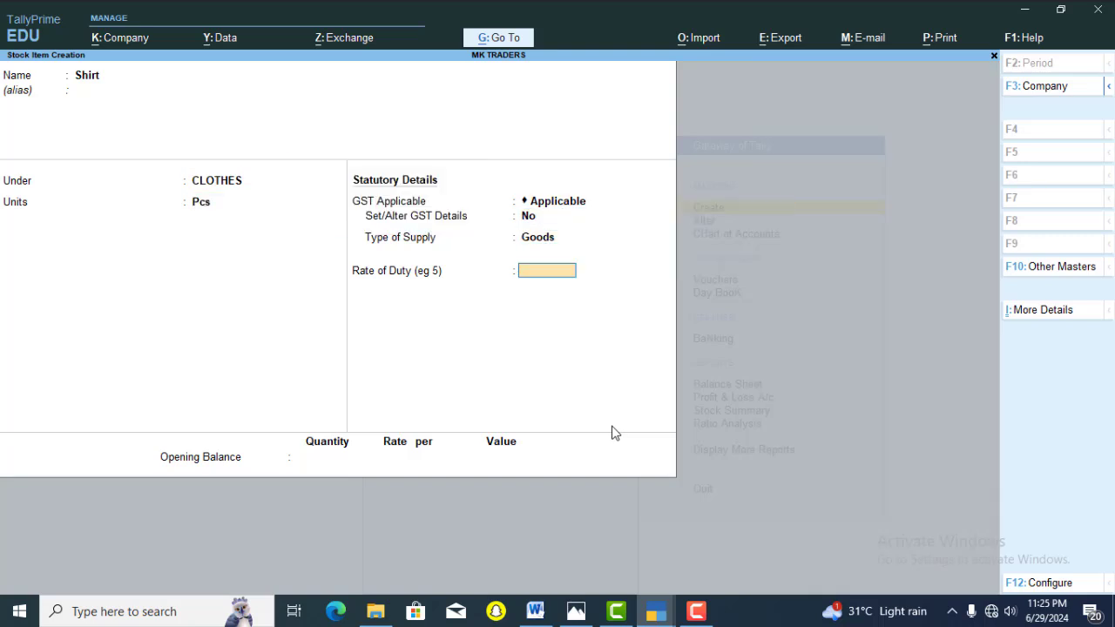
- Leave the rate of duty empty and set the Shirt item's opening balance quantity to 500 Pcs, opening its location allocation
key("Return")
type("500")
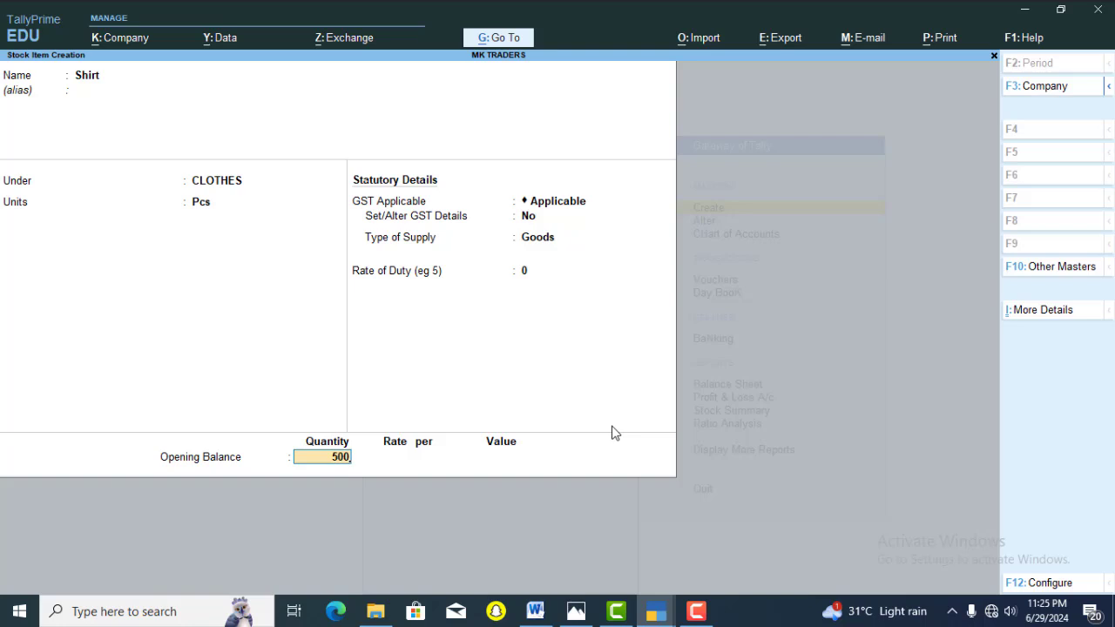
key("Return")
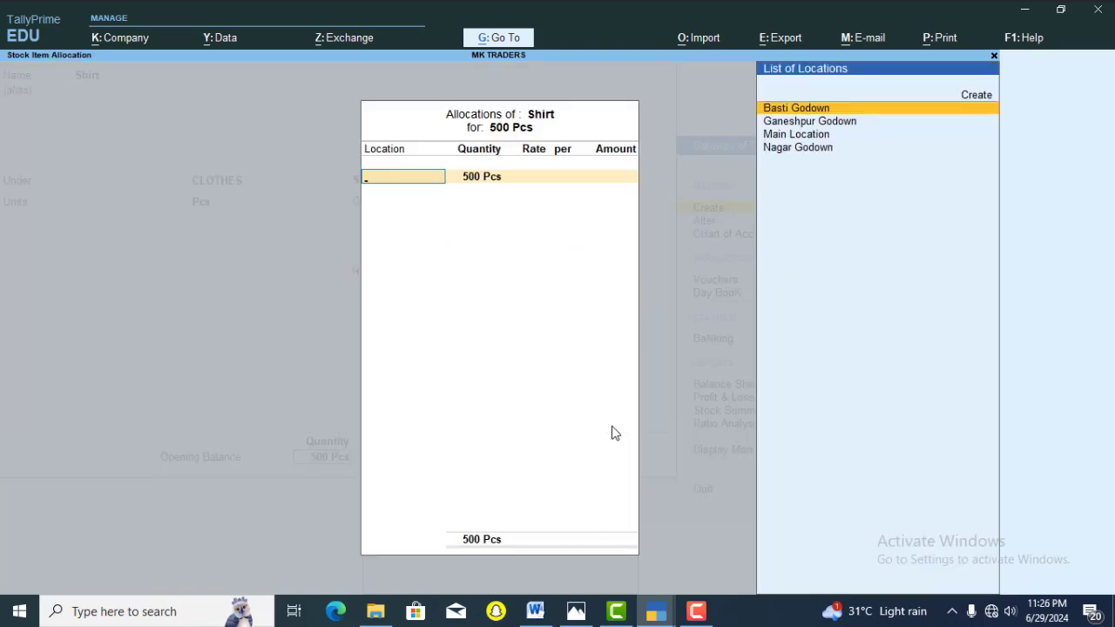
- Allocate the Shirt item's 500 Pcs to Basti Godown at a rate of 500 per piece and save the item
key("Return")
key("Return")
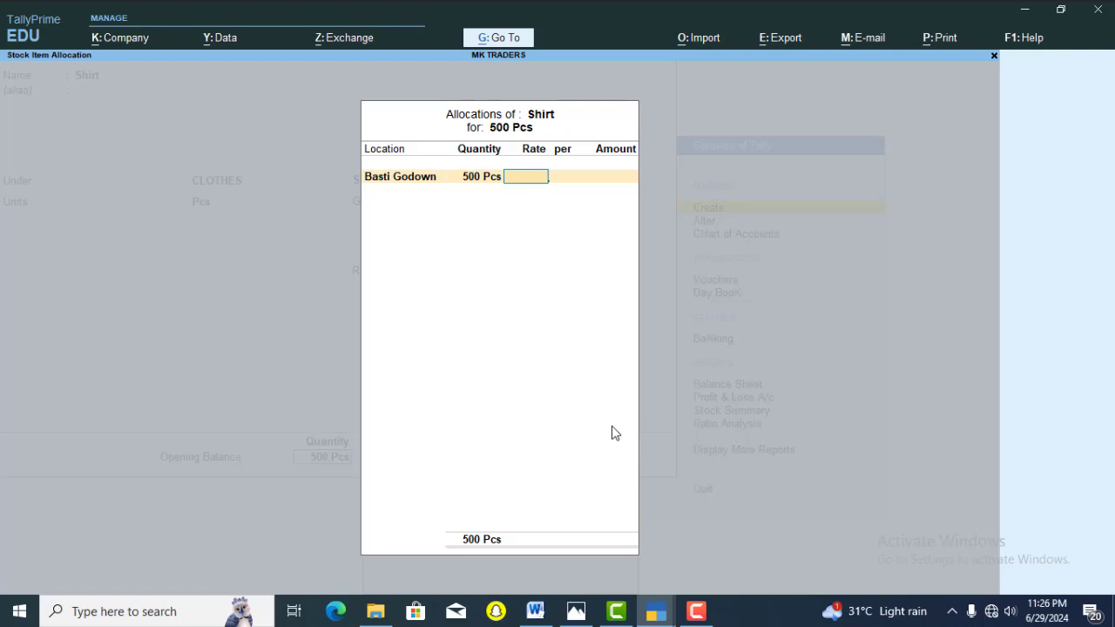
type("500")
key("Return")
key("Return")
key("Return")
key("Return")
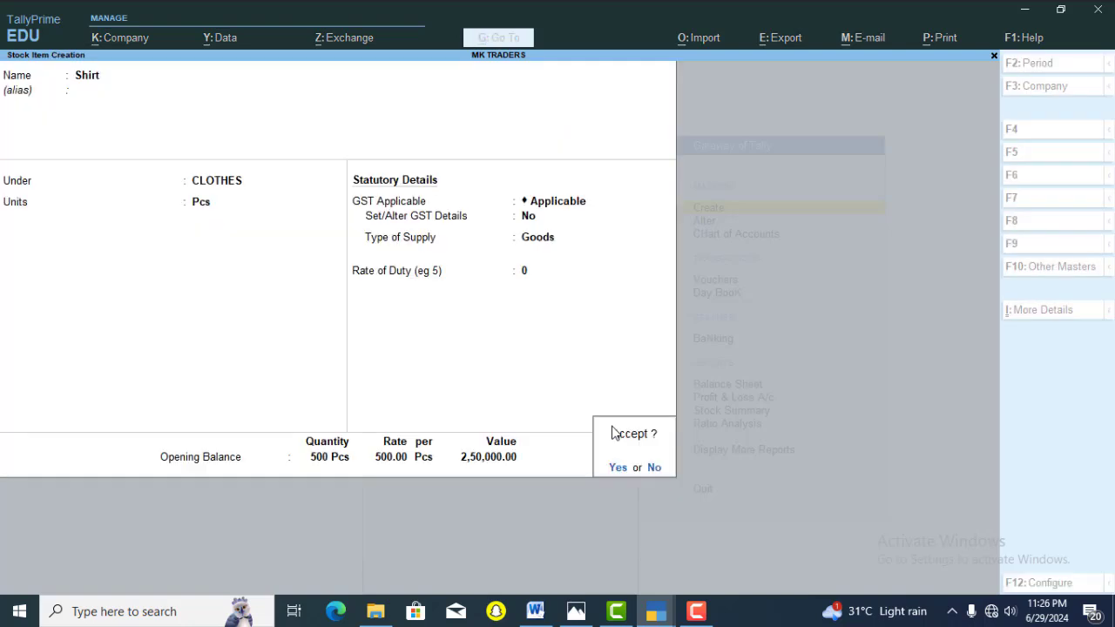
key("Return")
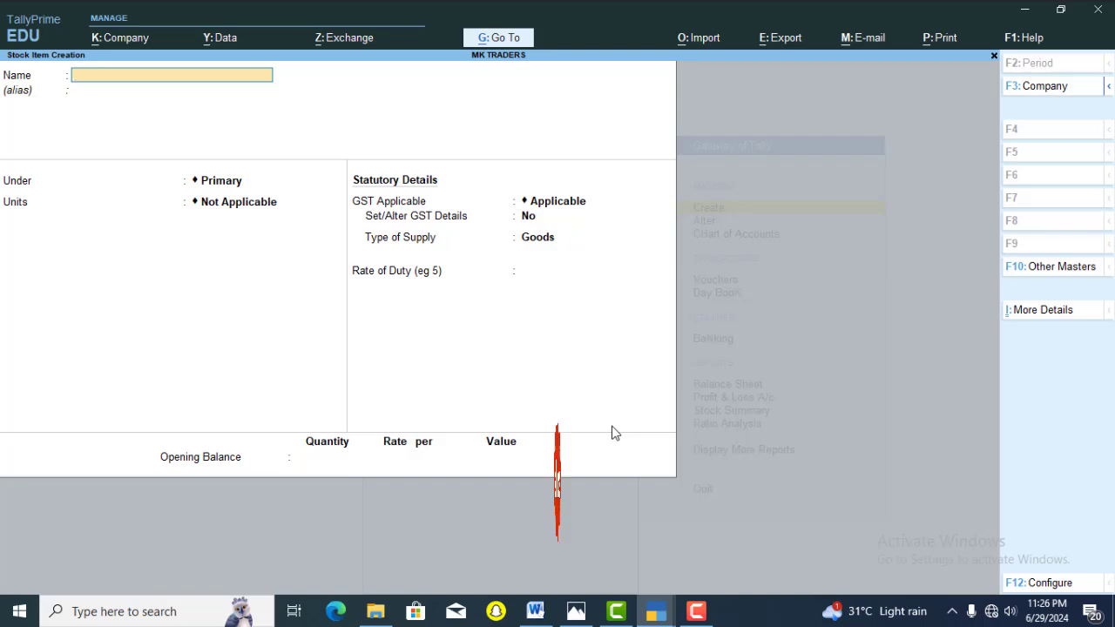
- Begin a new stock item named T-Shirt under the CLOTHES group with Pcs as its unit, keeping the default GST settings
type("T-Shirt")
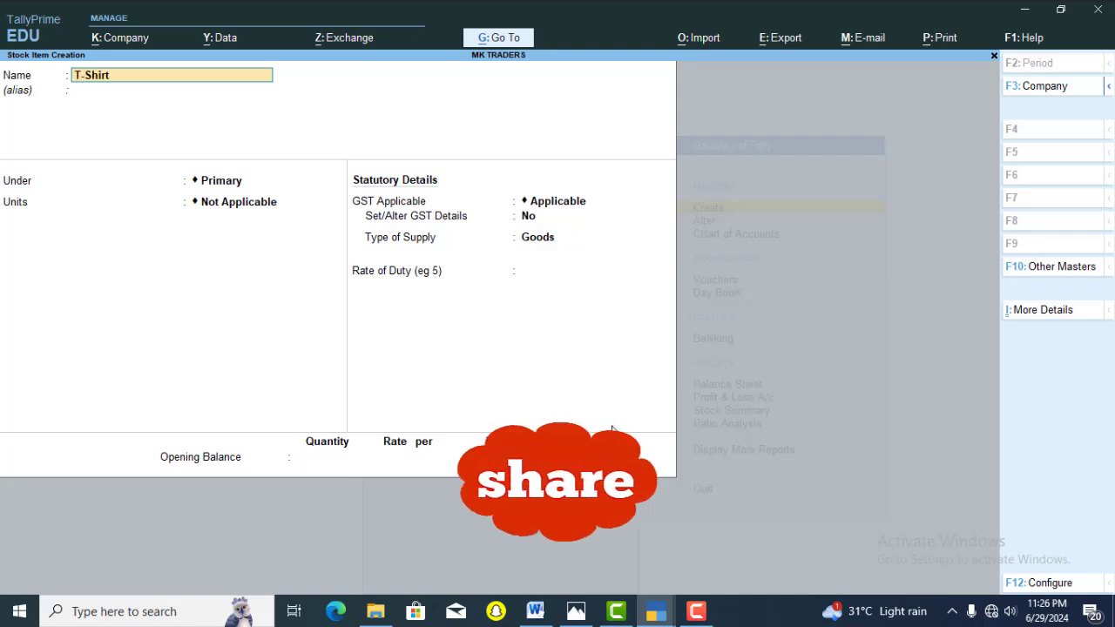
key("Return")
key("Return")
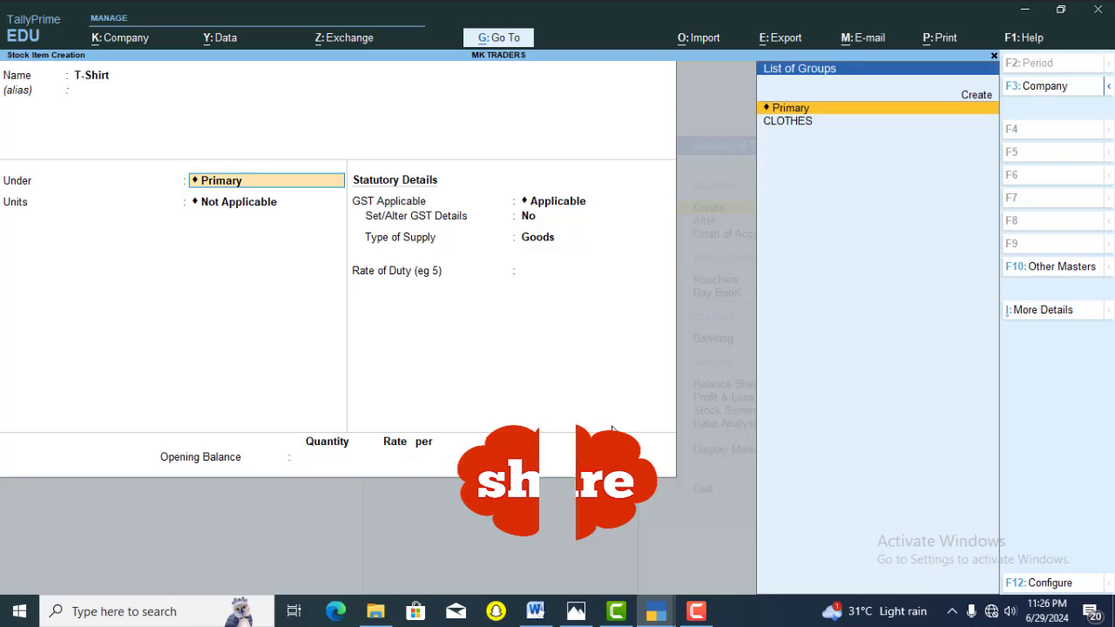
key("Down")
key("Return")
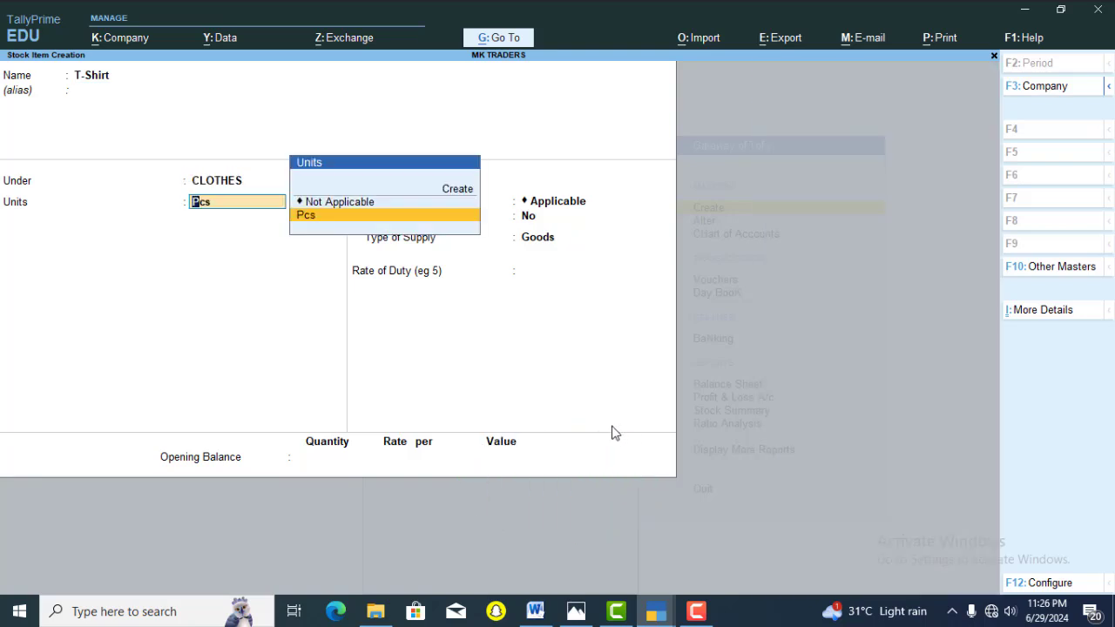
key("Return")
key("Return")
key("Return")
key("Return")
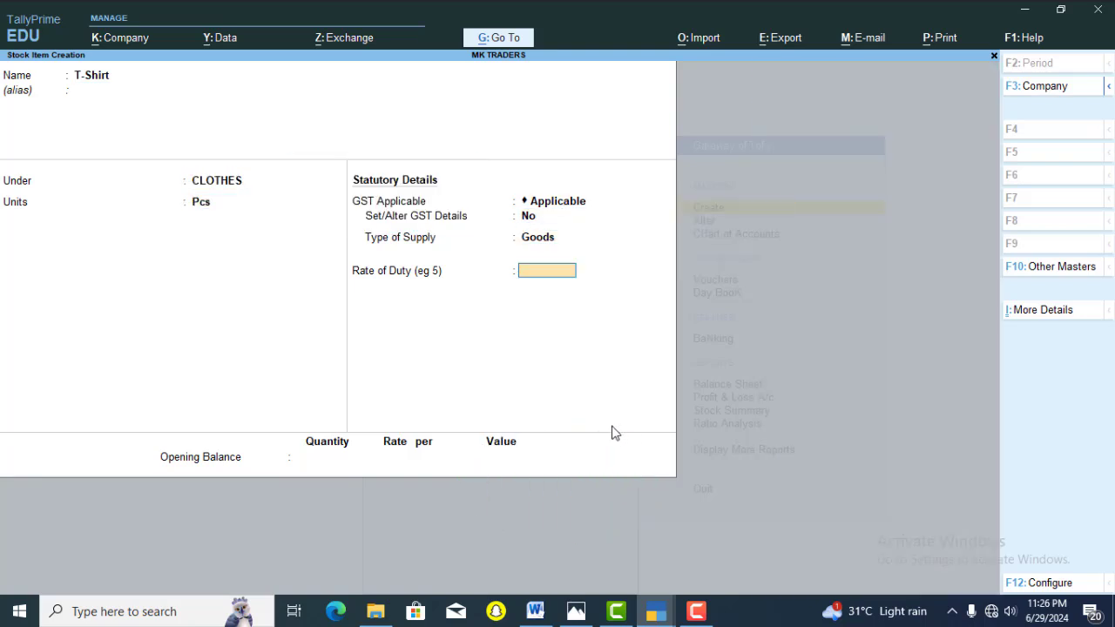
- Leave the rate of duty empty and set the T-Shirt item's opening balance quantity to 1000 Pcs, opening its location allocation
key("Return")
type("1000")
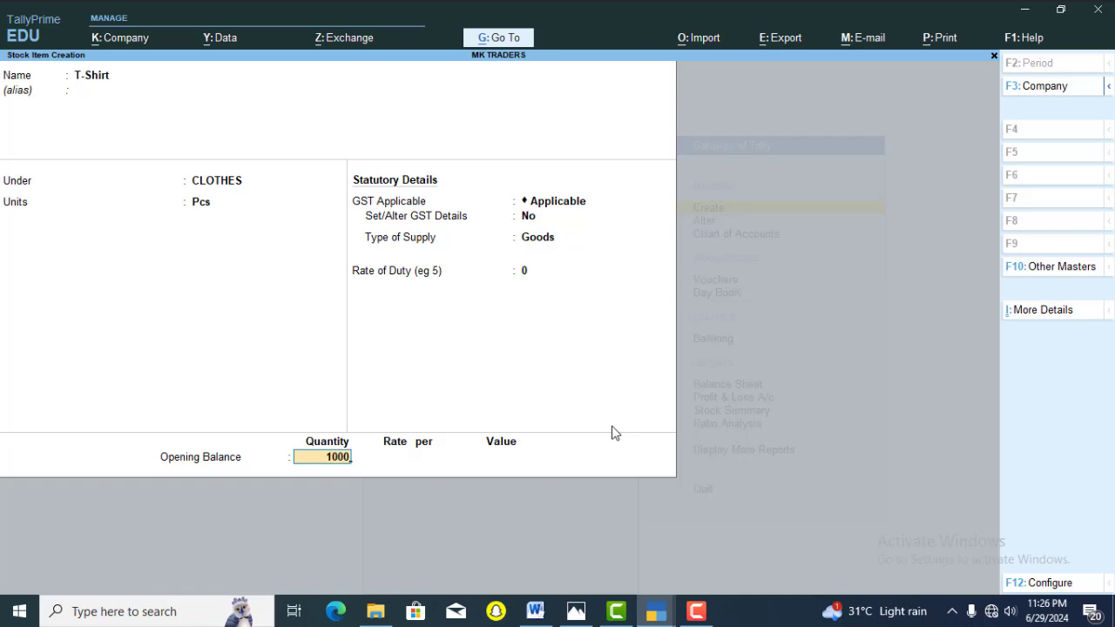
key("Return")
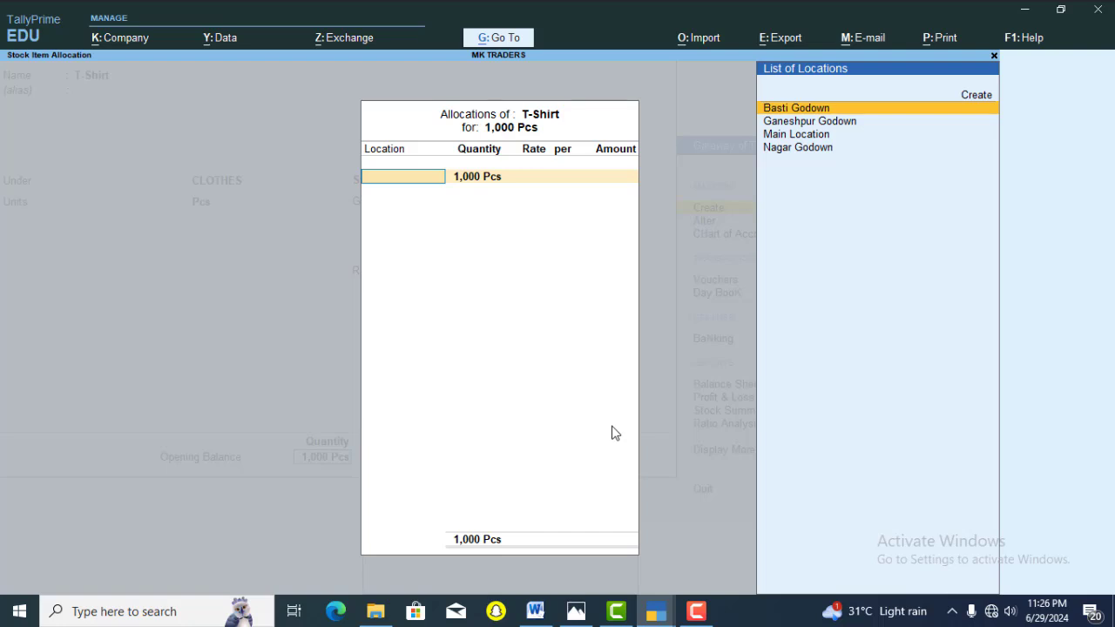
- Allocate the T-Shirt item's 1,000 Pcs to Nagar Godown at a rate of 200 per piece and save the item
key("Down")
key("Down")
key("Down")
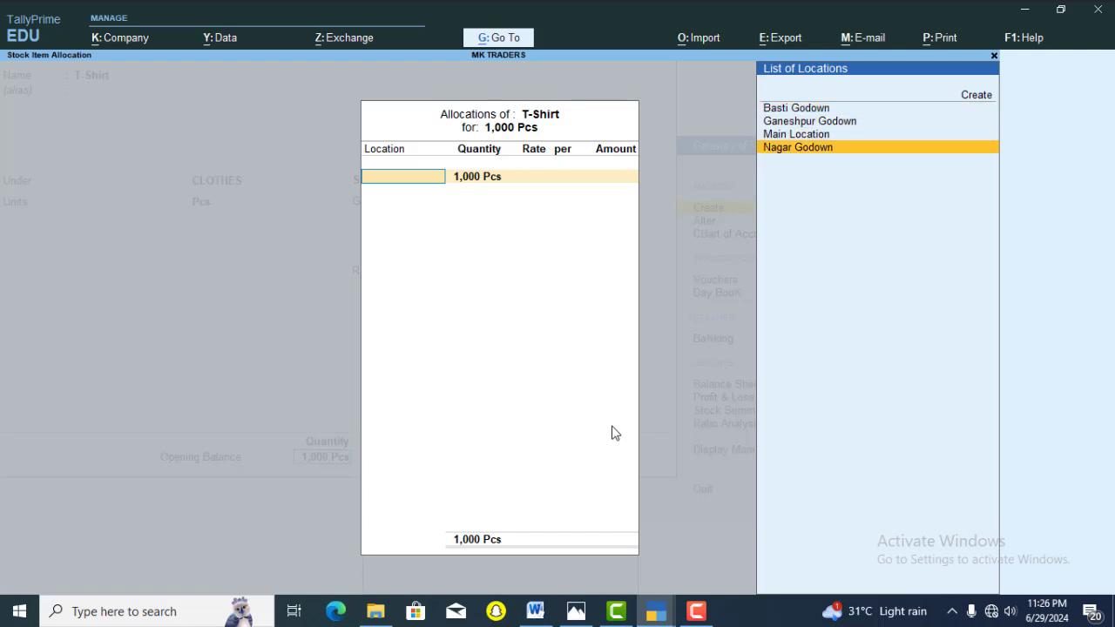
key("Return")
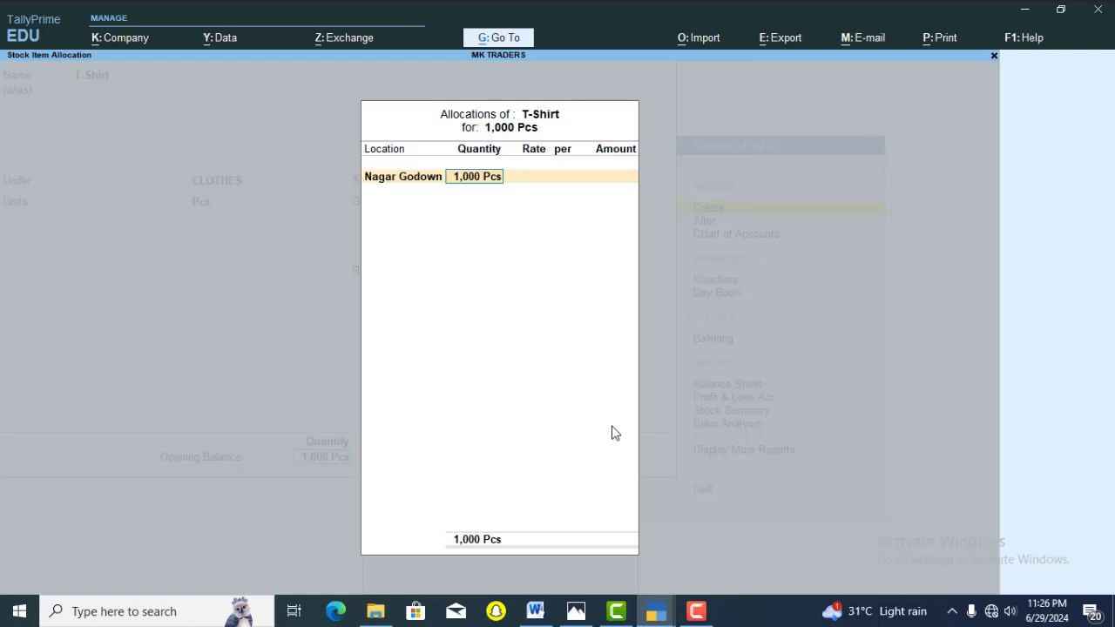
key("Return")
type("2")
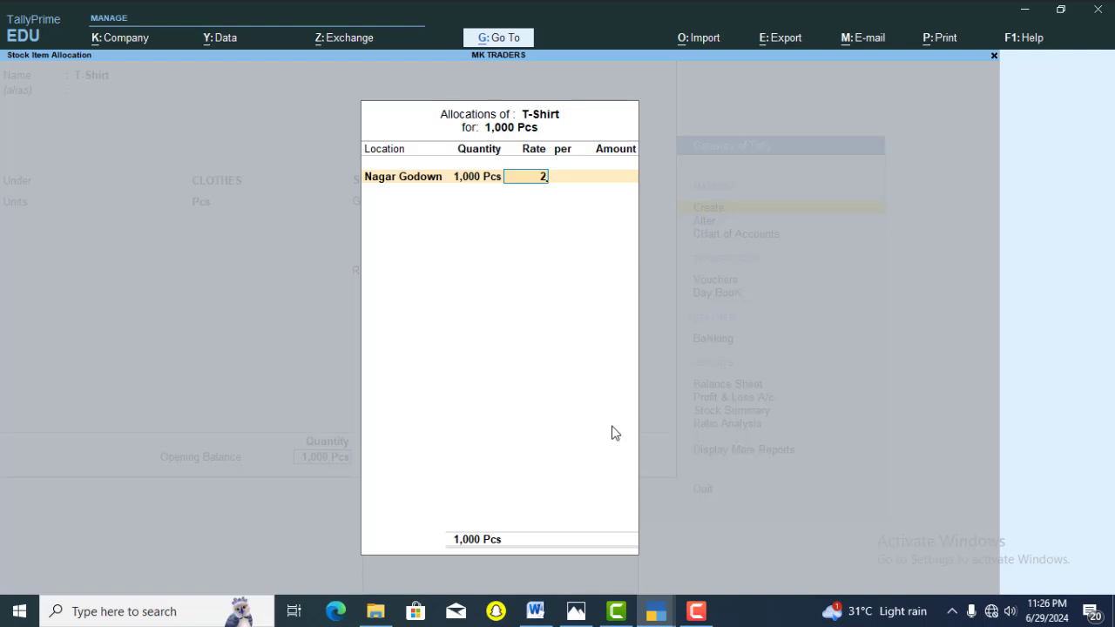
type("00")
key("Return")
key("Return")
key("Return")
key("Return")
key("Return")
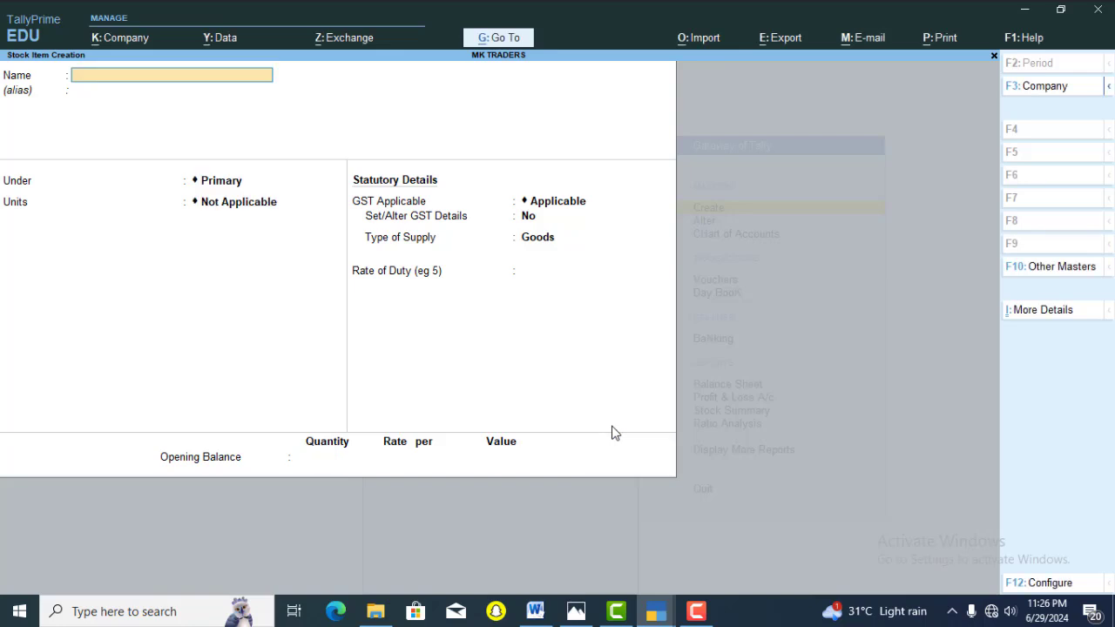
- Begin a stock item named Lower under CLOTHES in Pcs with default GST settings and an opening quantity of 500 Pcs
type("Lower")
key("Return")
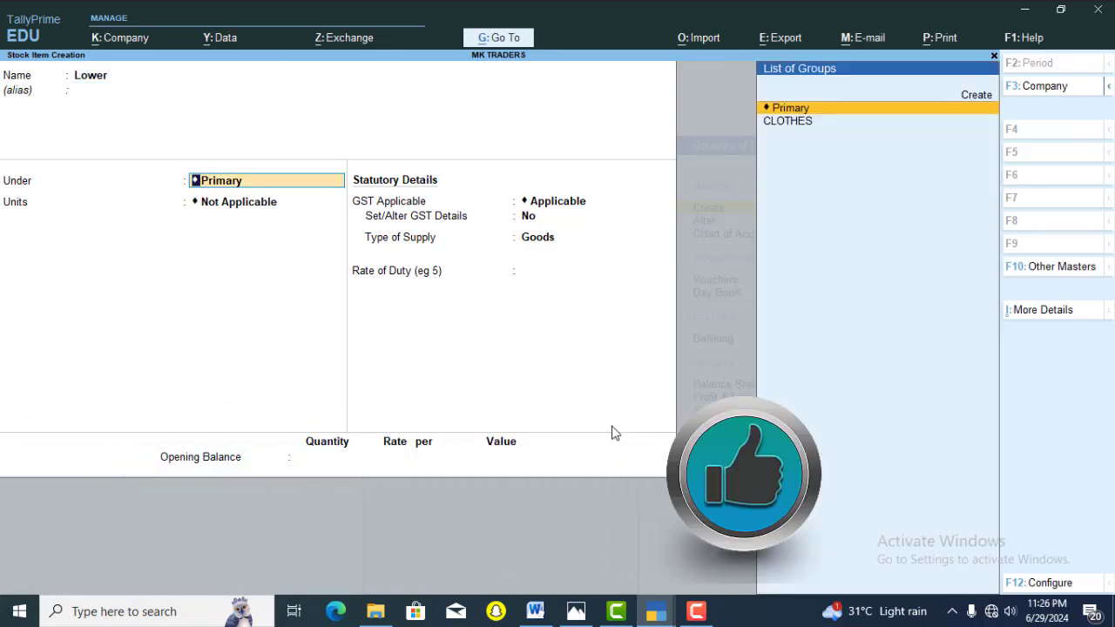
key("Down")
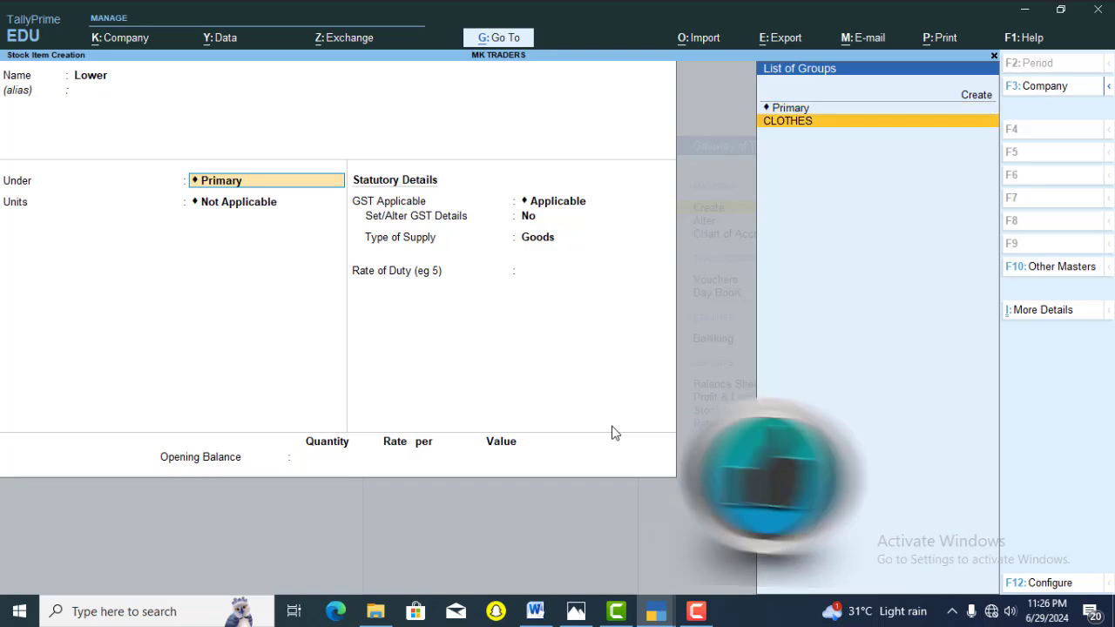
key("Return")
key("Return")
key("Return")
key("Return")
key("Return")
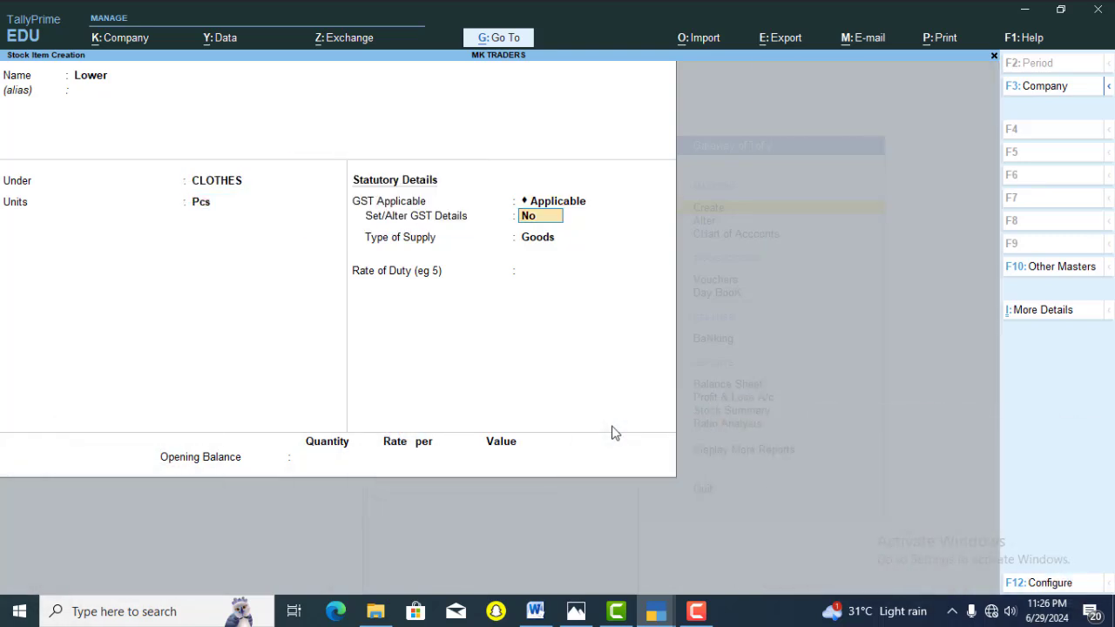
key("Return")
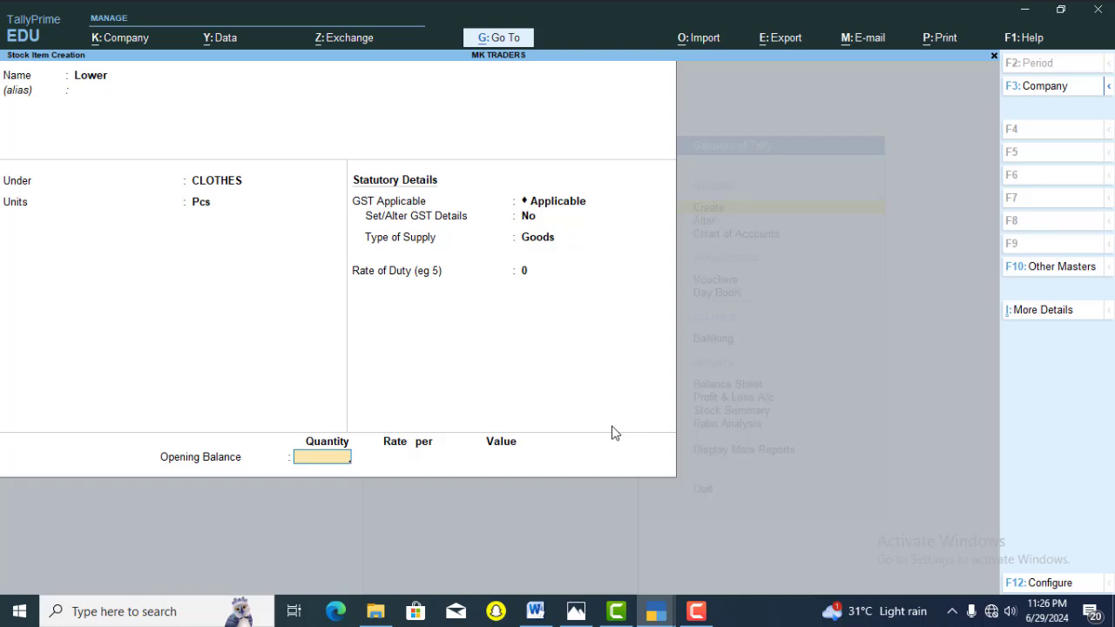
type("500")
key("Return")
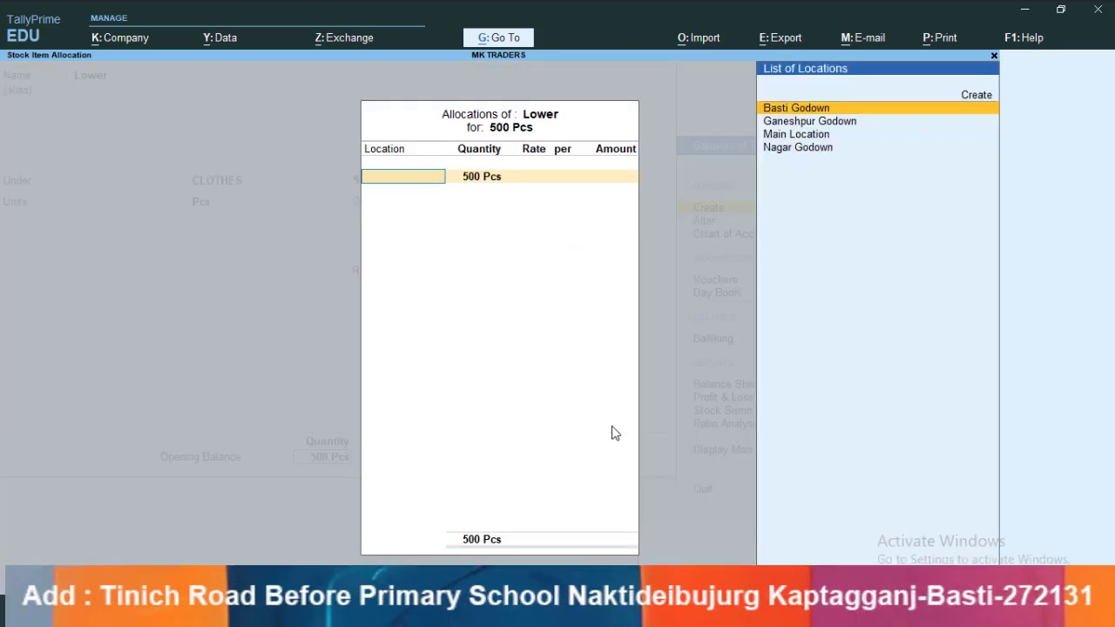
- Allocate the Lower item's 500 Pcs to Ganeshpur Godown at a rate of 200 per piece and save the item
key("Down")
key("Return")
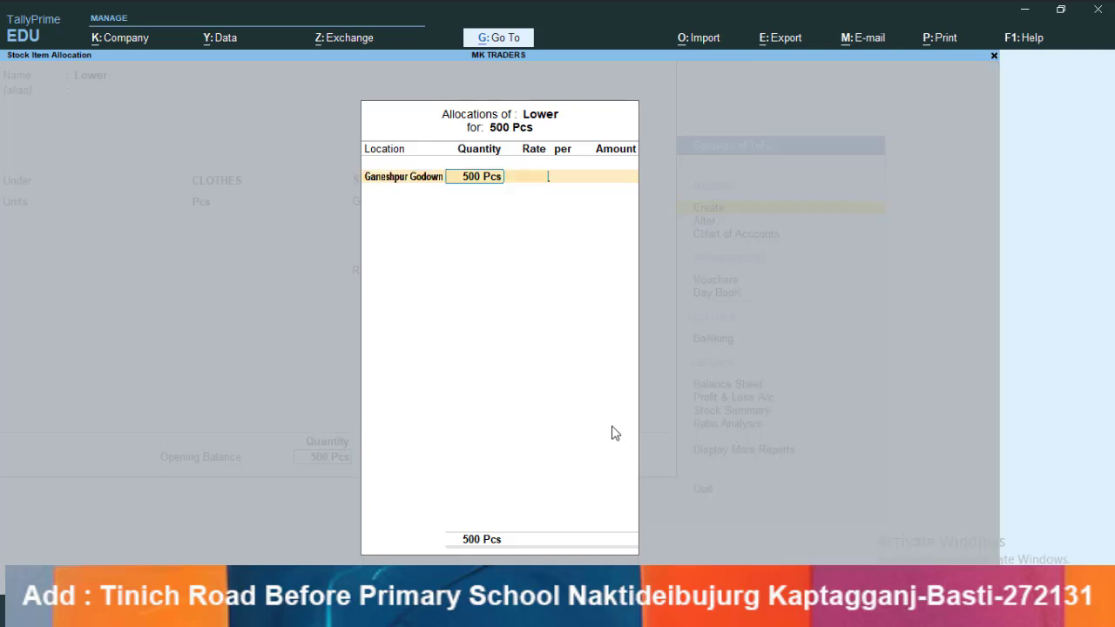
key("Return")
type("200")
key("Return")
key("Return")
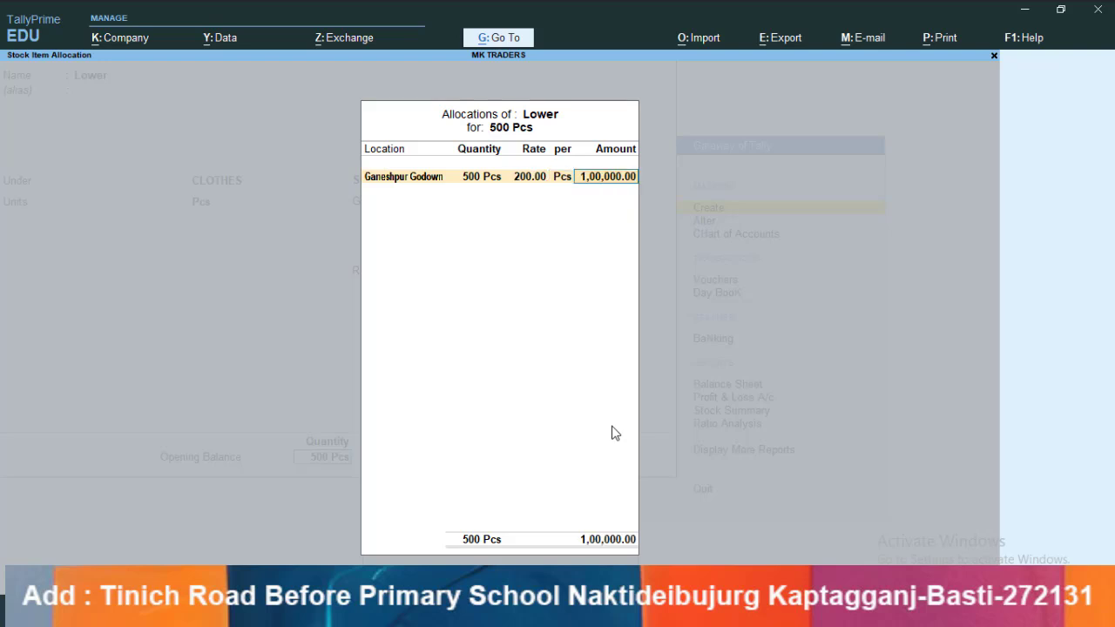
key("Return")
key("Return")
key("Return")
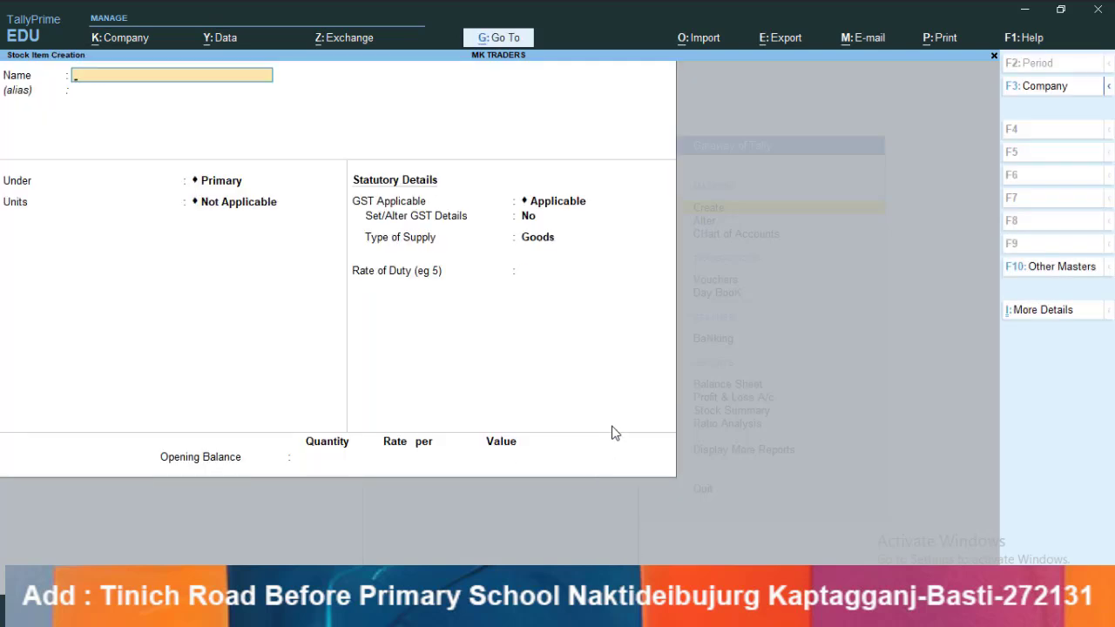
- Leave stock item creation and open the Stock Summary report from the Gateway of Tally
key("Escape")
key("Escape")
key("Down")
key("Down")
key("Down")
key("Down")
key("Down")
key("Down")
key("Down")
key("Down")
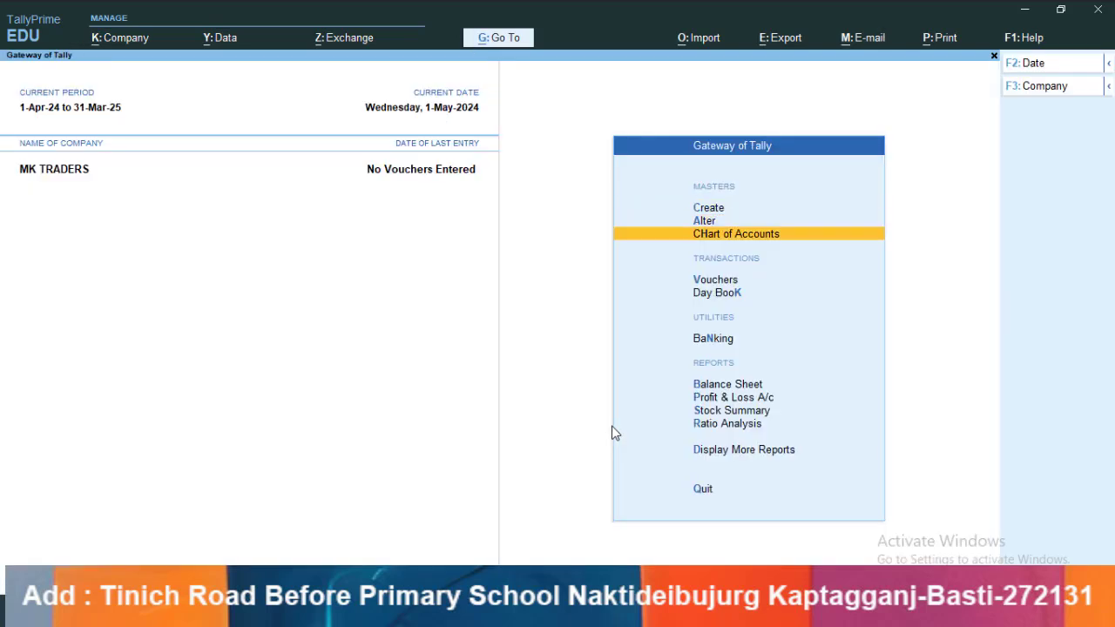
key("Return")
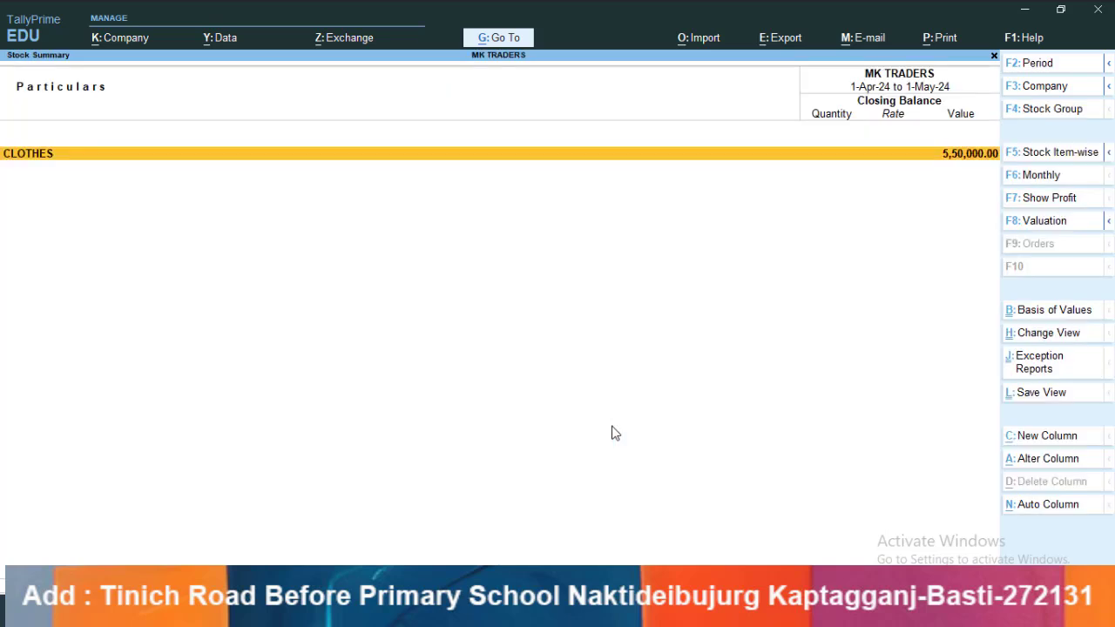
- Review the closing balance of each item in the CLOTHES group, then return to the Gateway of Tally
key("Return")
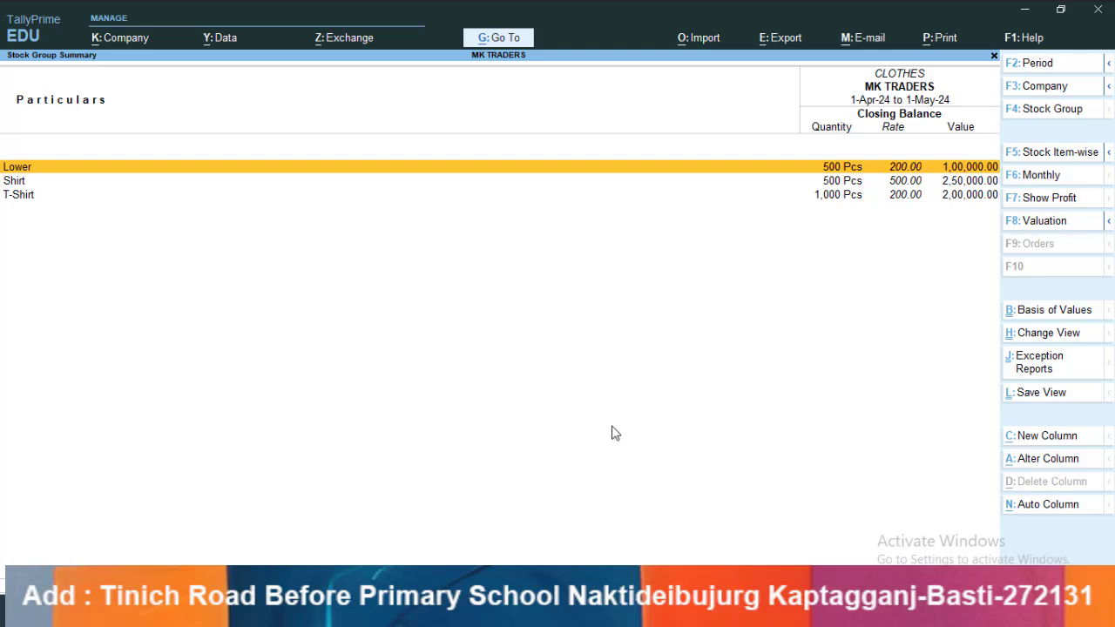
key("Down")
key("Down")
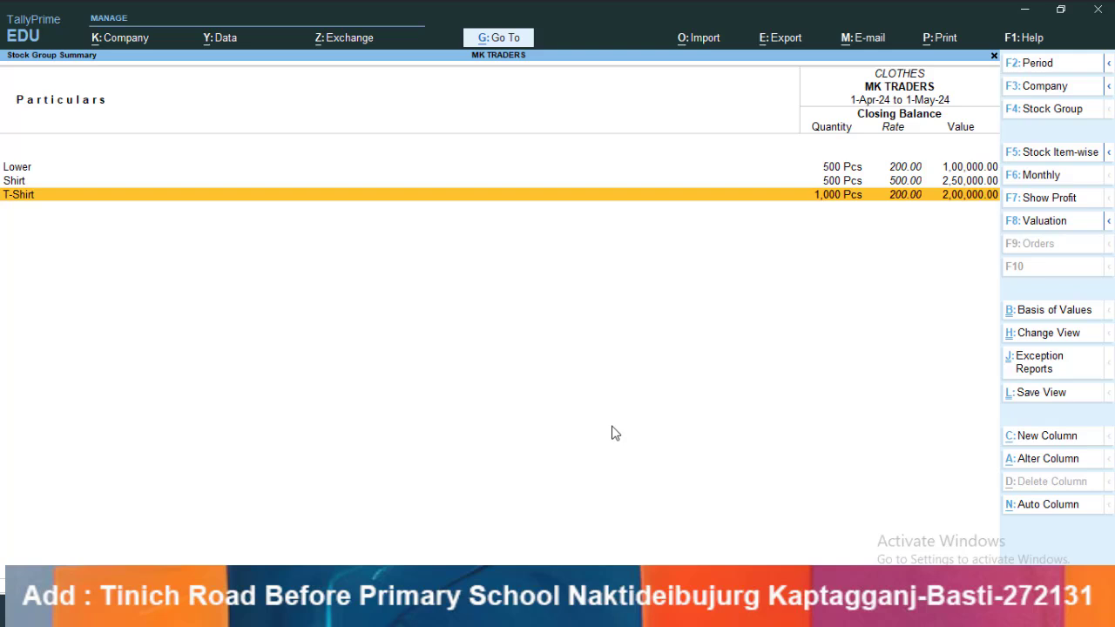
key("Escape")
key("Escape")
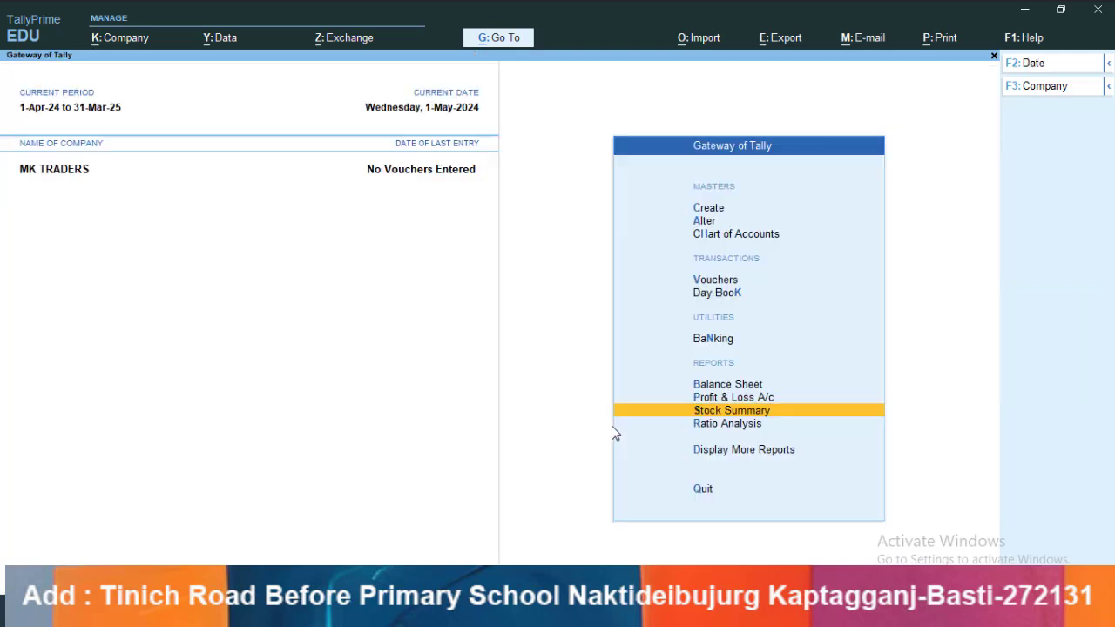
- Open the Locations summary of the Inventory Books to choose a godown
key("Down")
key("Down")
key("Down")
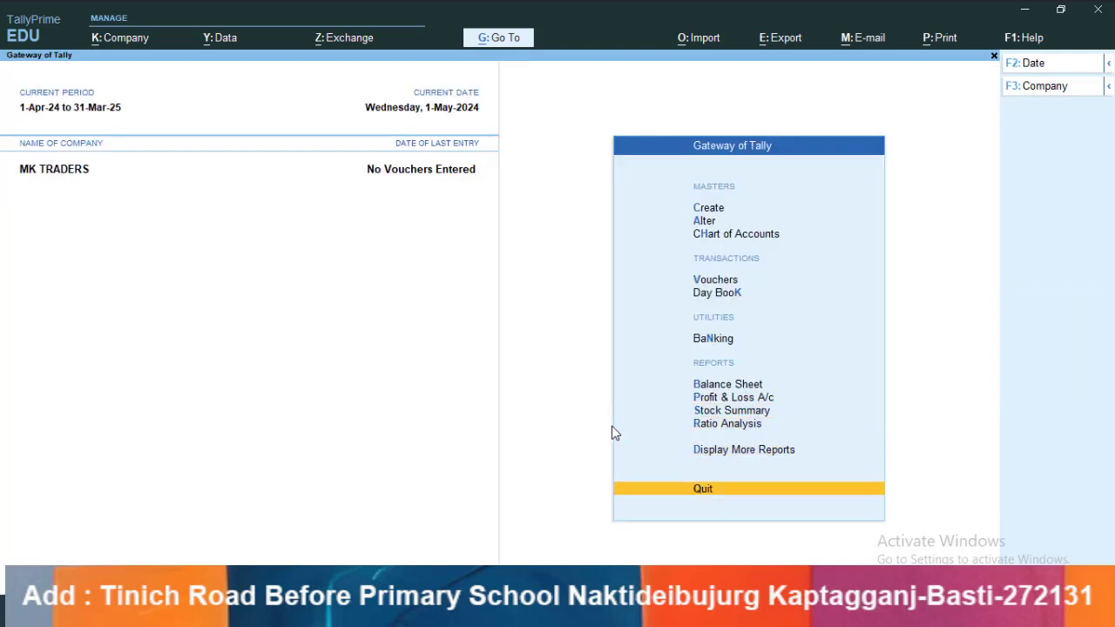
key("Up")
key("Return")
key("Down")
key("Down")
key("Down")
key("Down")
key("Down")
key("Down")
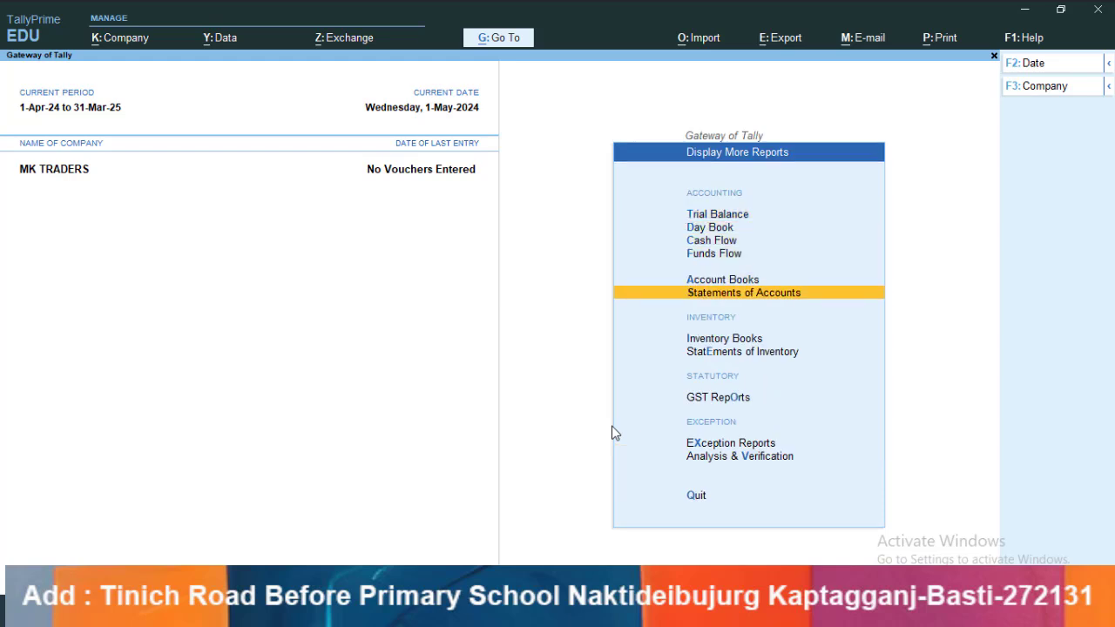
key("Return")
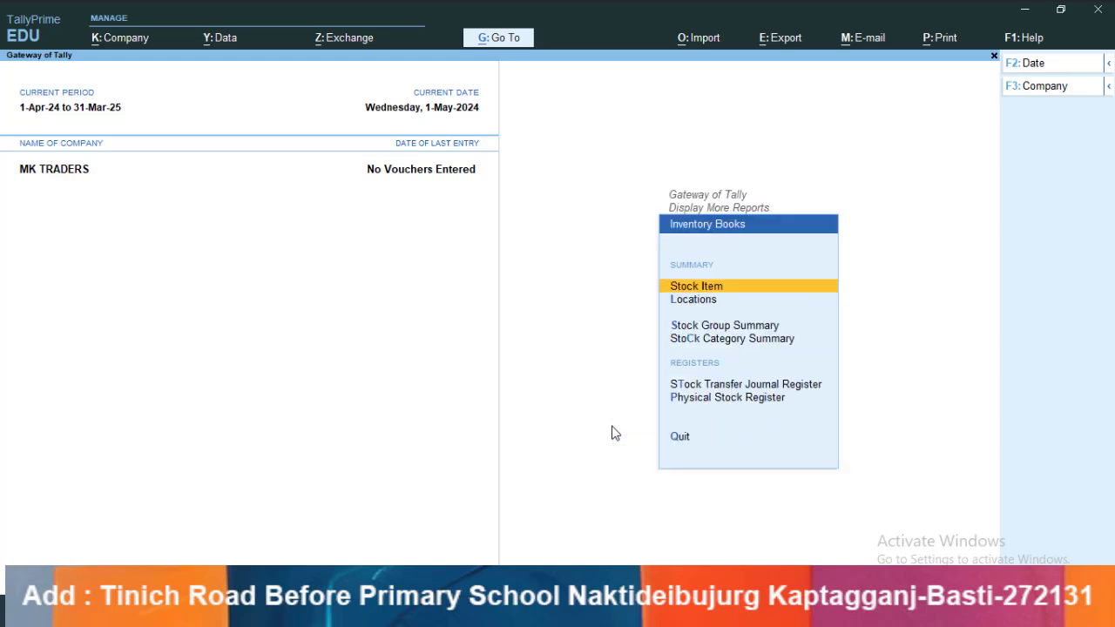
key("Down")
key("Return")
- Examine the items of the CLOTHES group stored in Basti Godown, then return to the location selection
key("Down")
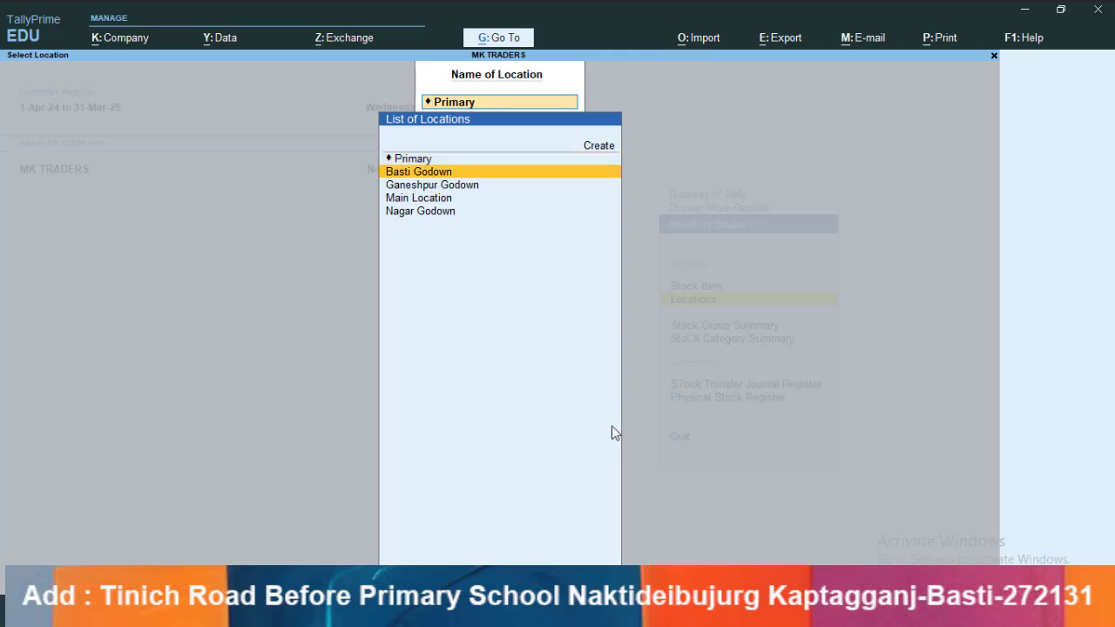
key("Return")
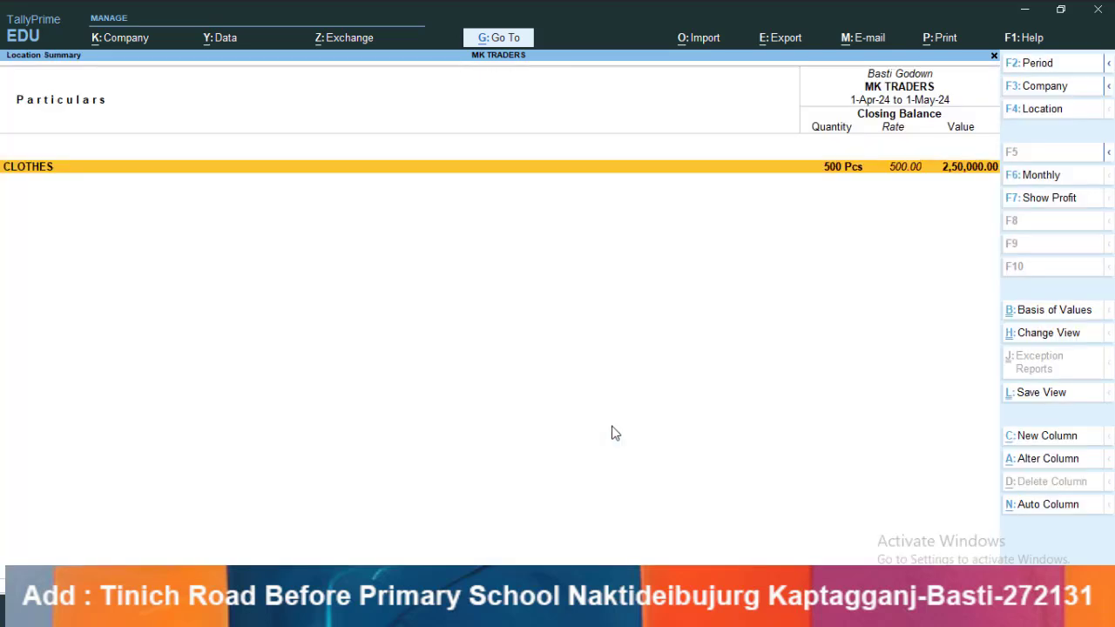
key("Return")
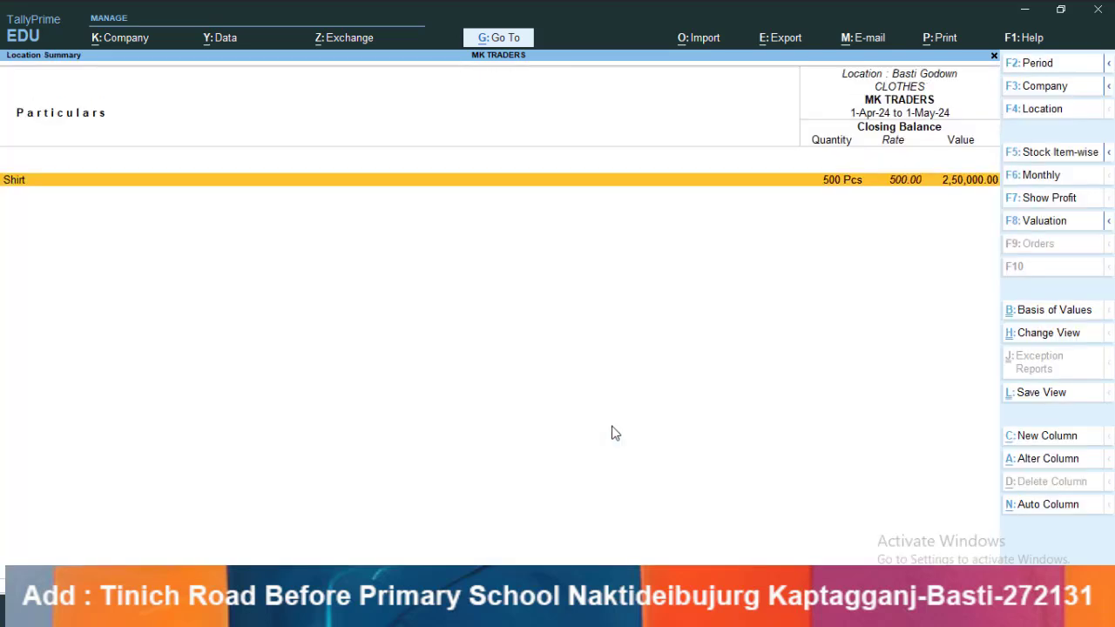
key("Escape")
key("Escape")
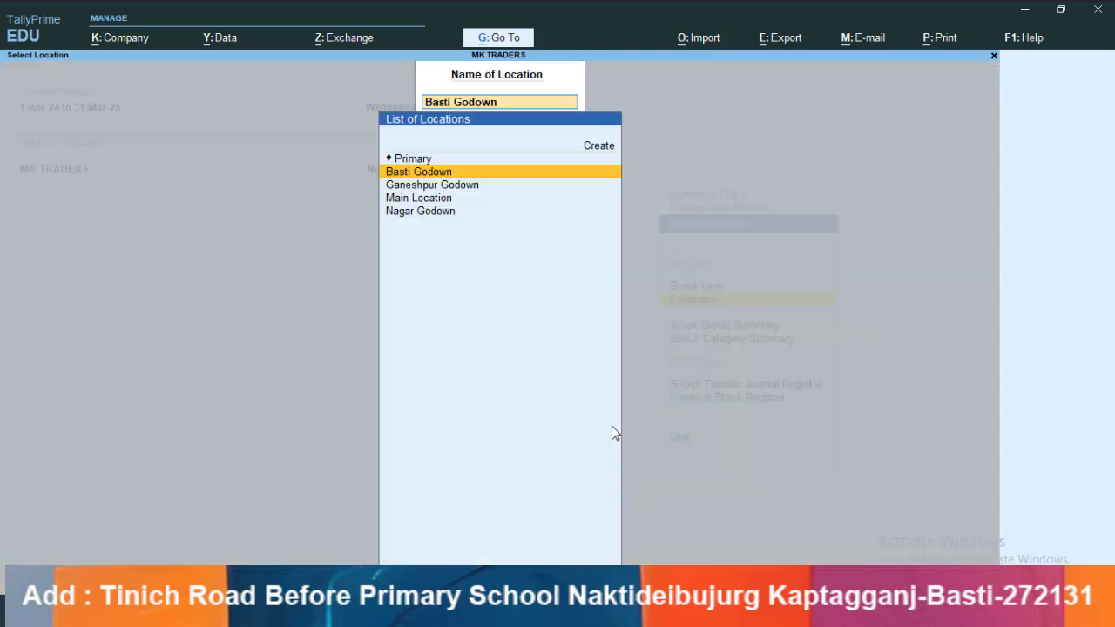
- Open the location summary of Ganeshpur Godown and examine its items in the CLOTHES group
key("Down")
key("Return")
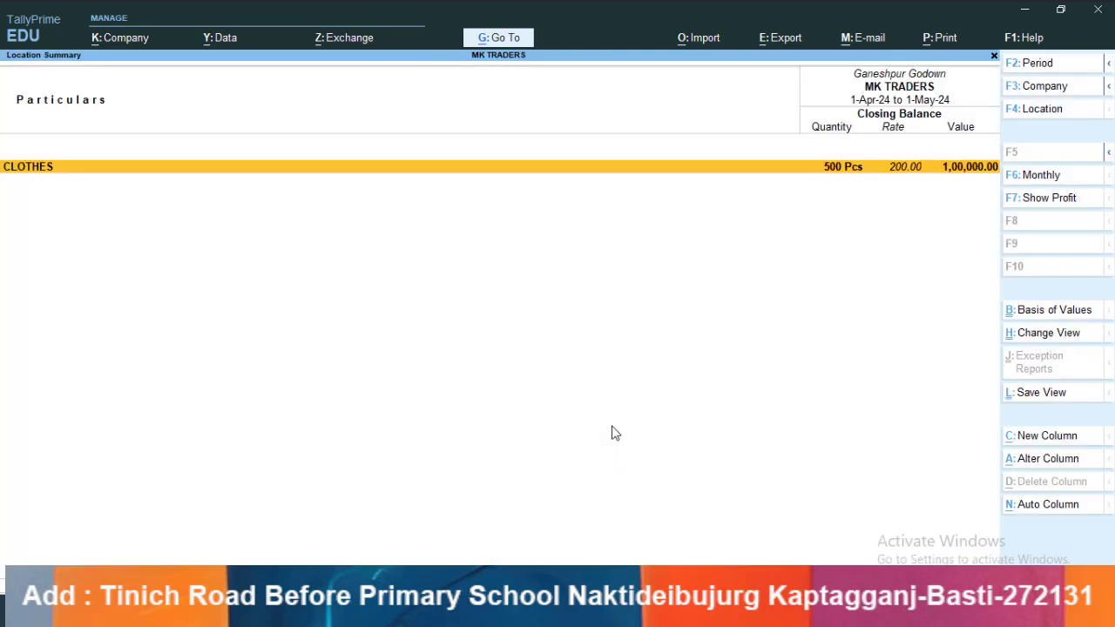
key("Return")
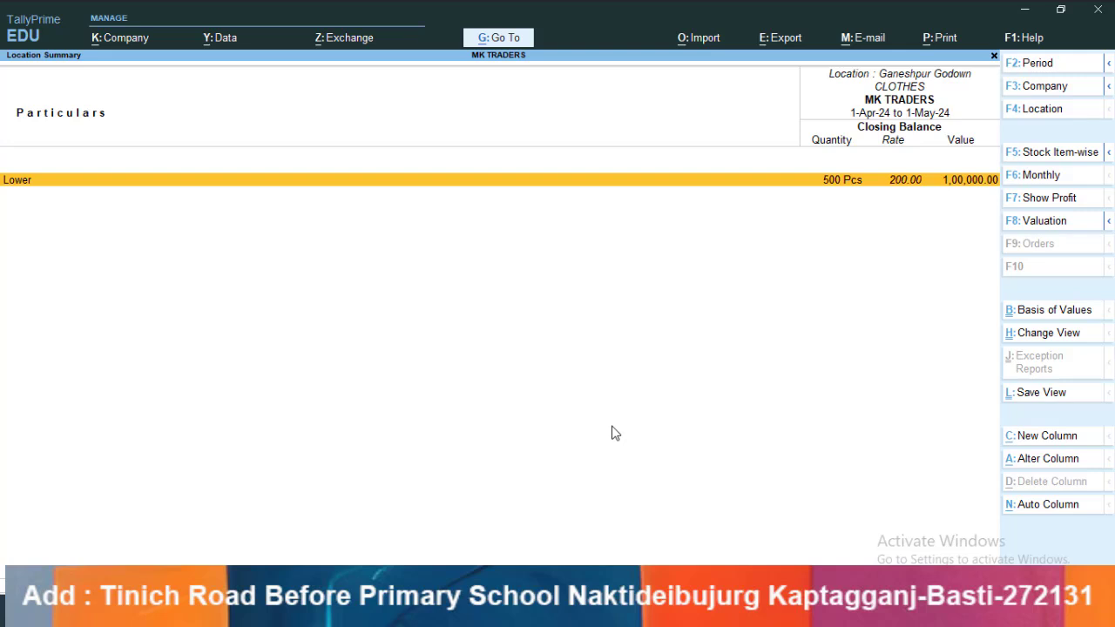
- Examine the items of the CLOTHES group stored in Nagar Godown, then return to the location selection
key("Escape")
key("Escape")
key("Down")
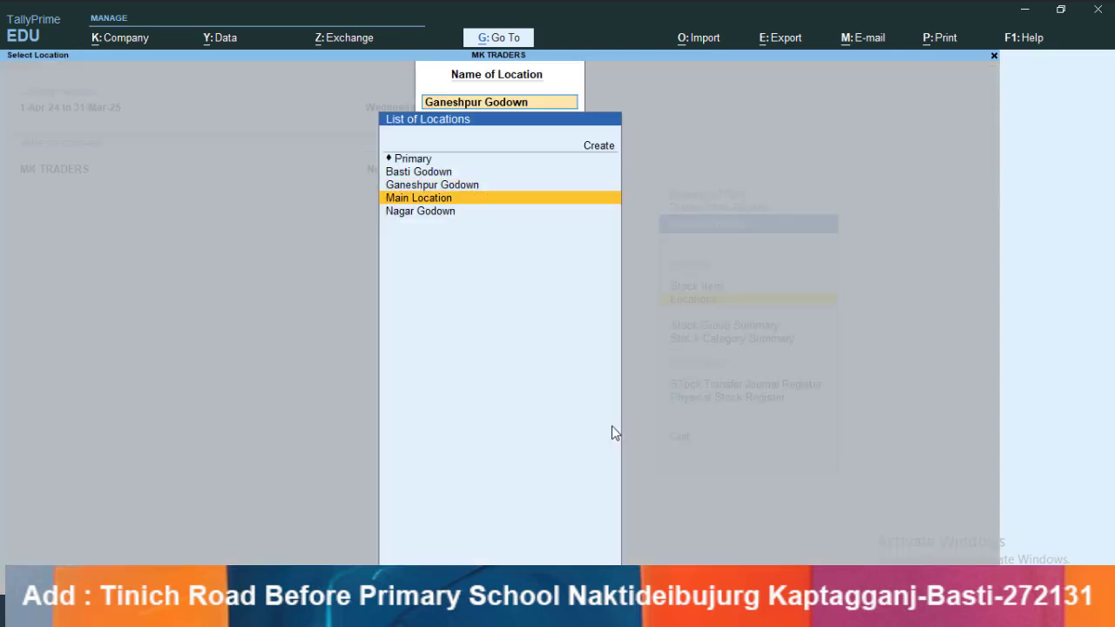
key("Down")
key("Return")
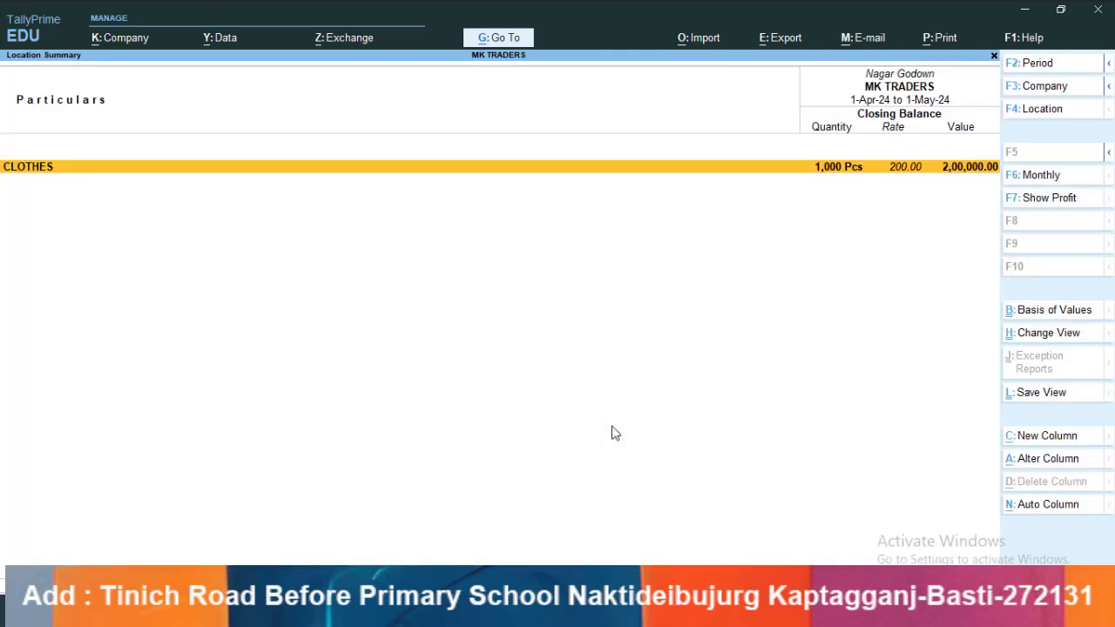
key("Return")
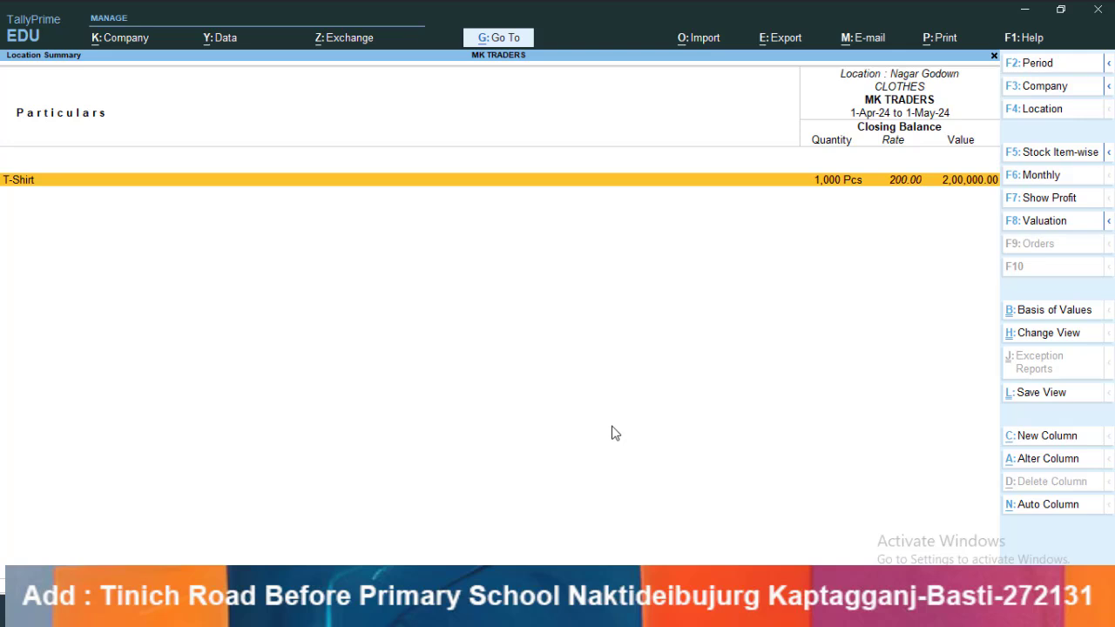
key("Escape")
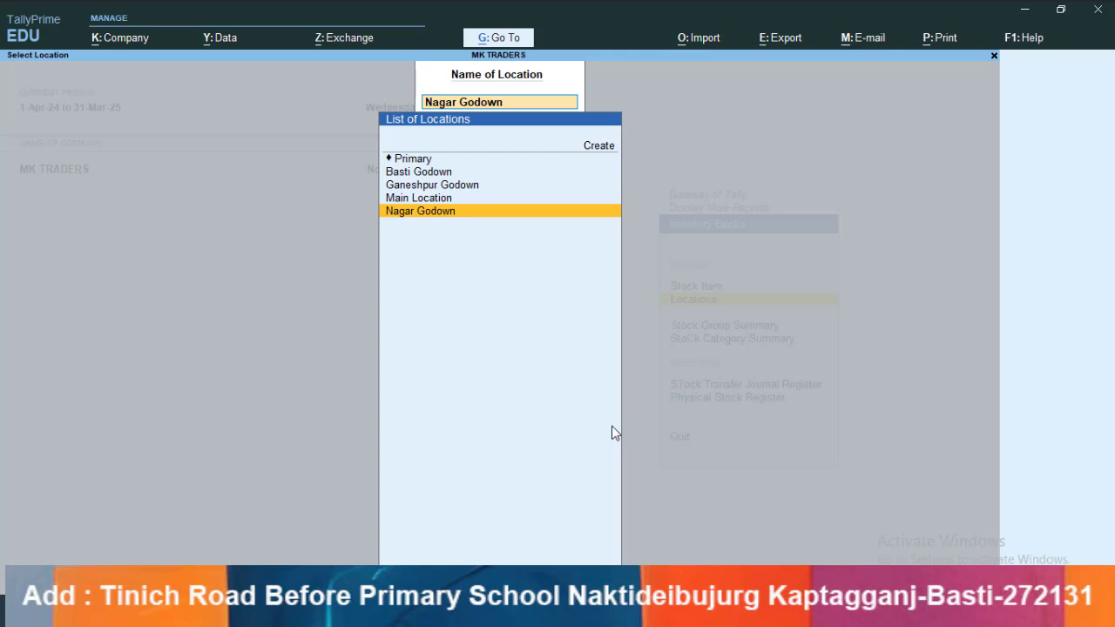
- Recheck the CLOTHES items held in Nagar Godown, then go back to the Gateway of Tally
key("Return")
key("Return")
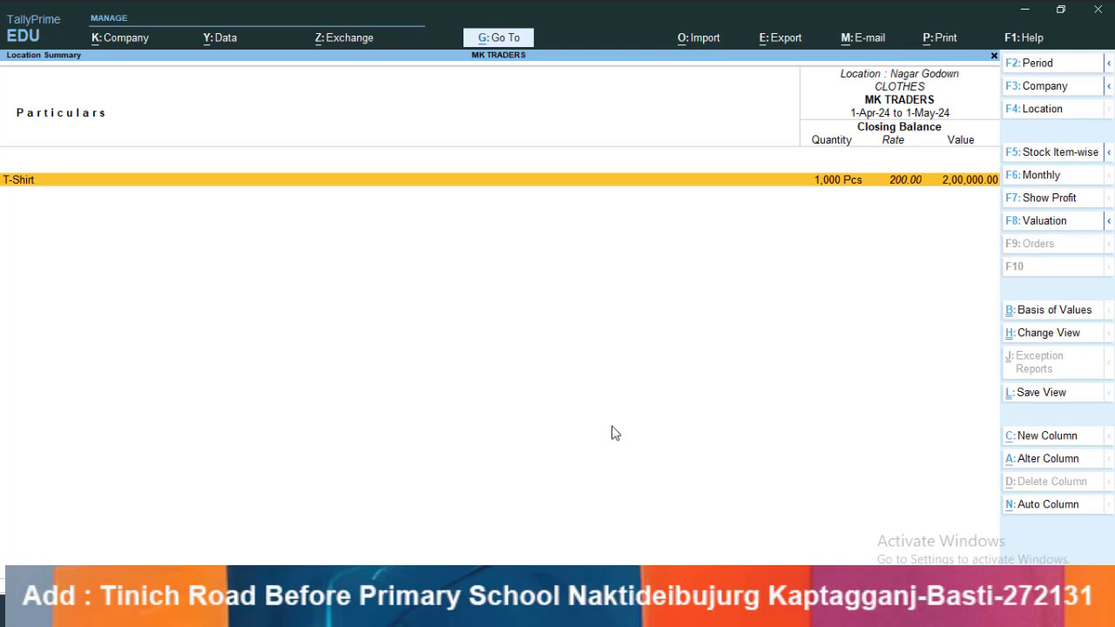
key("Escape")
key("Escape")
key("Escape")
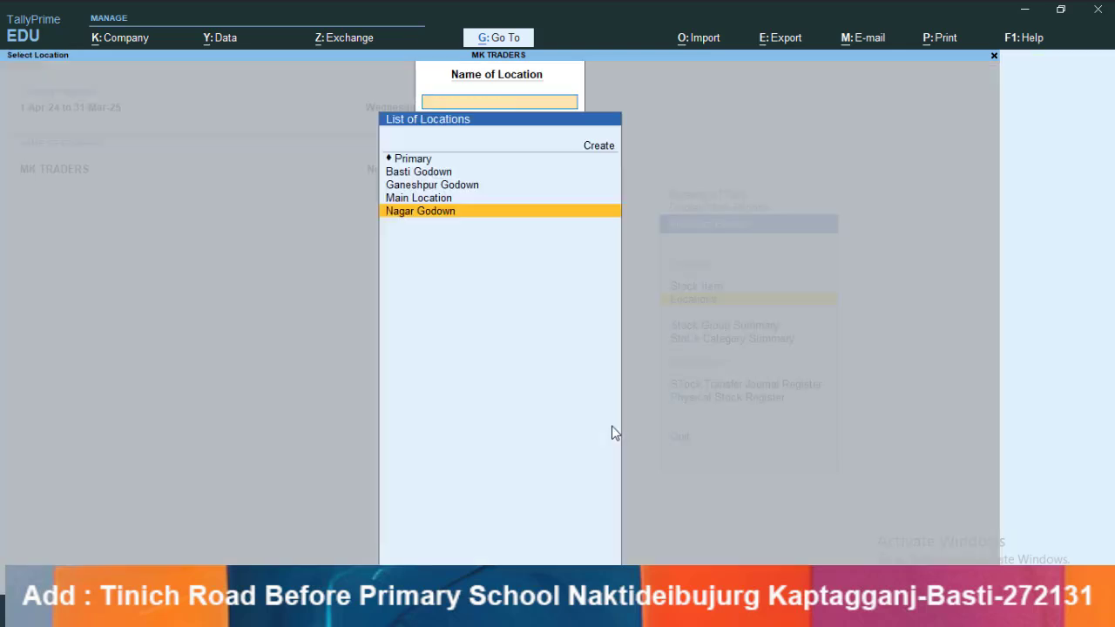
key("Escape")
key("Escape")
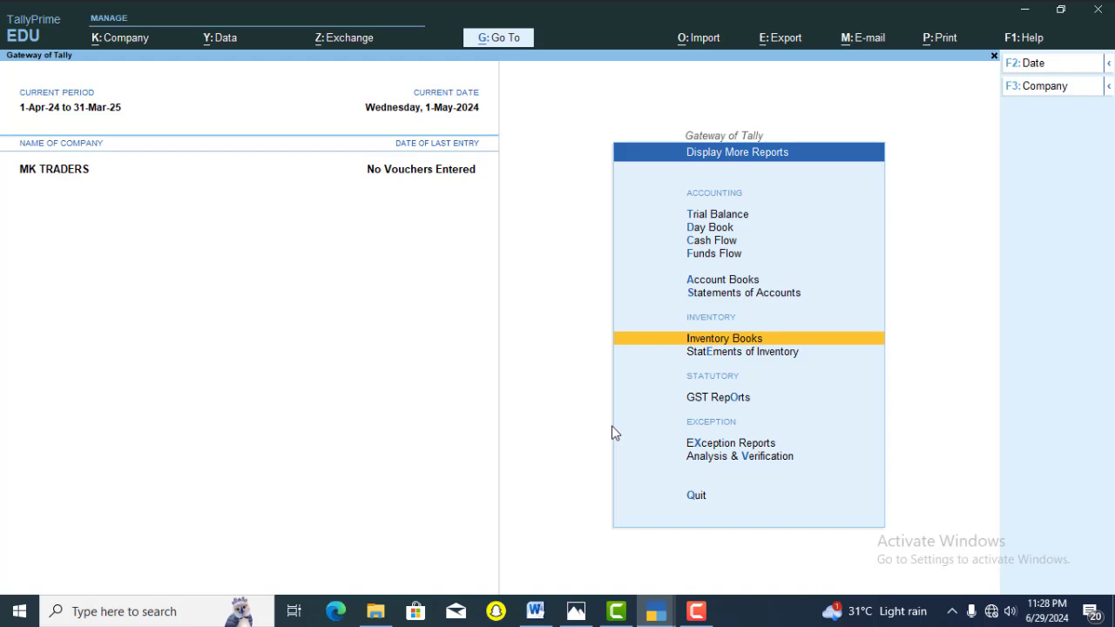
key("Escape")
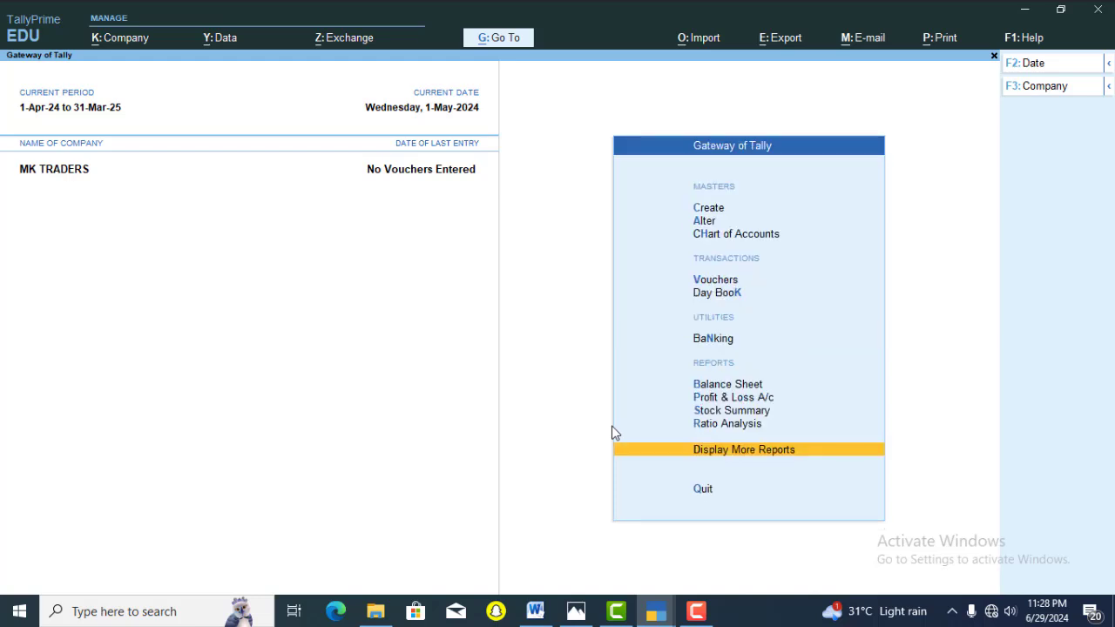
- Open voucher creation from the Gateway of Tally
key("Up")
key("Up")
key("Up")
key("Up")
key("Up")
key("Up")
key("Up")
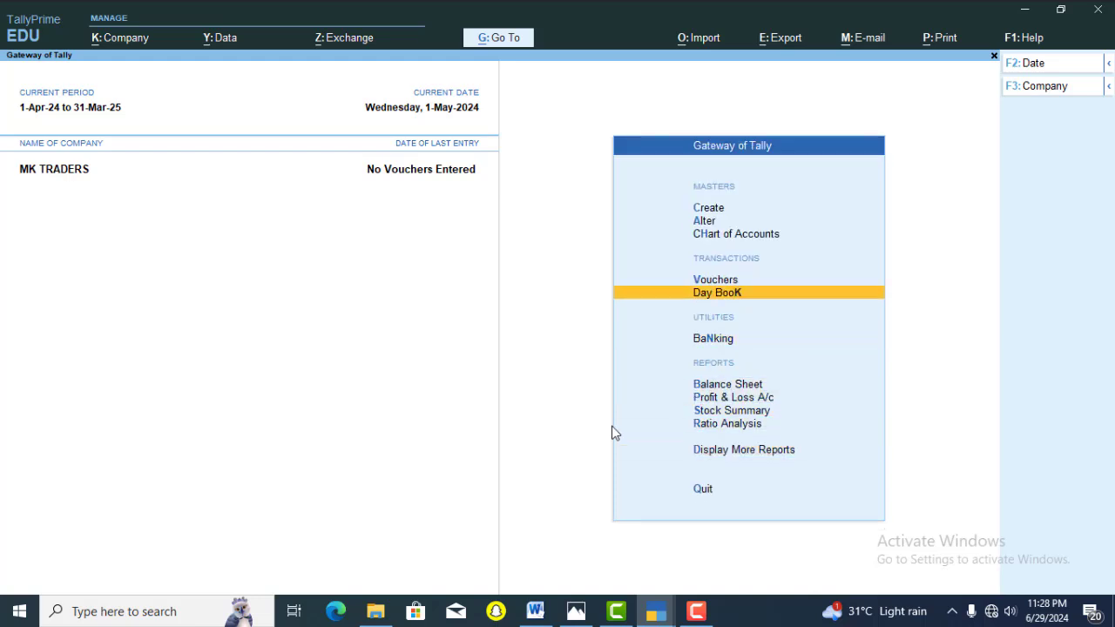
key("Return")
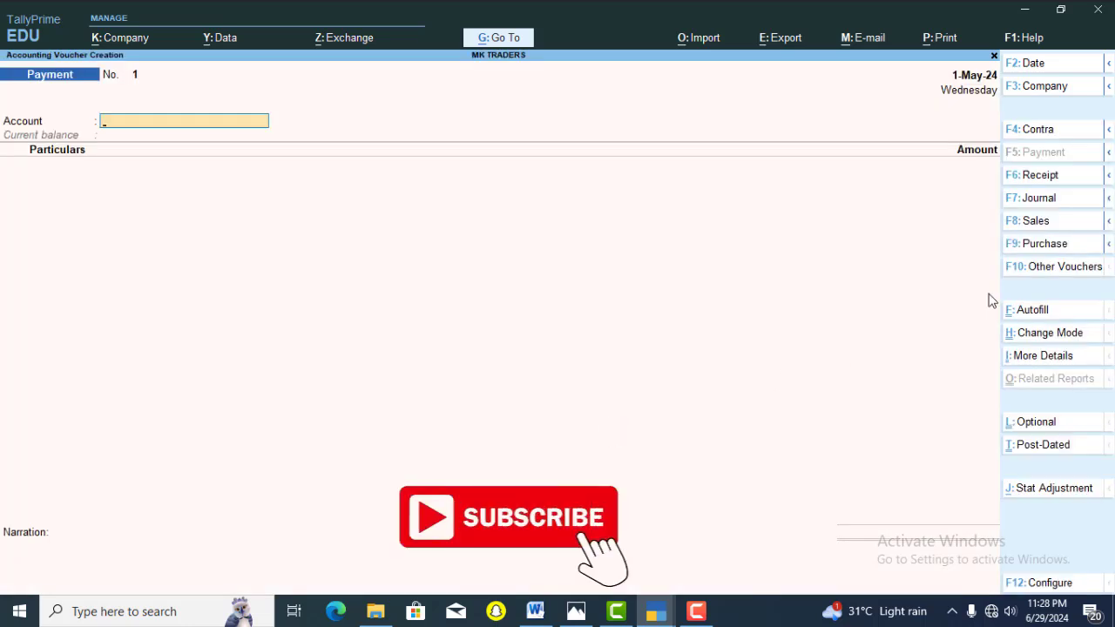
- Change the voucher type to the Stock Journal inventory voucher
left_click(1069, 269)
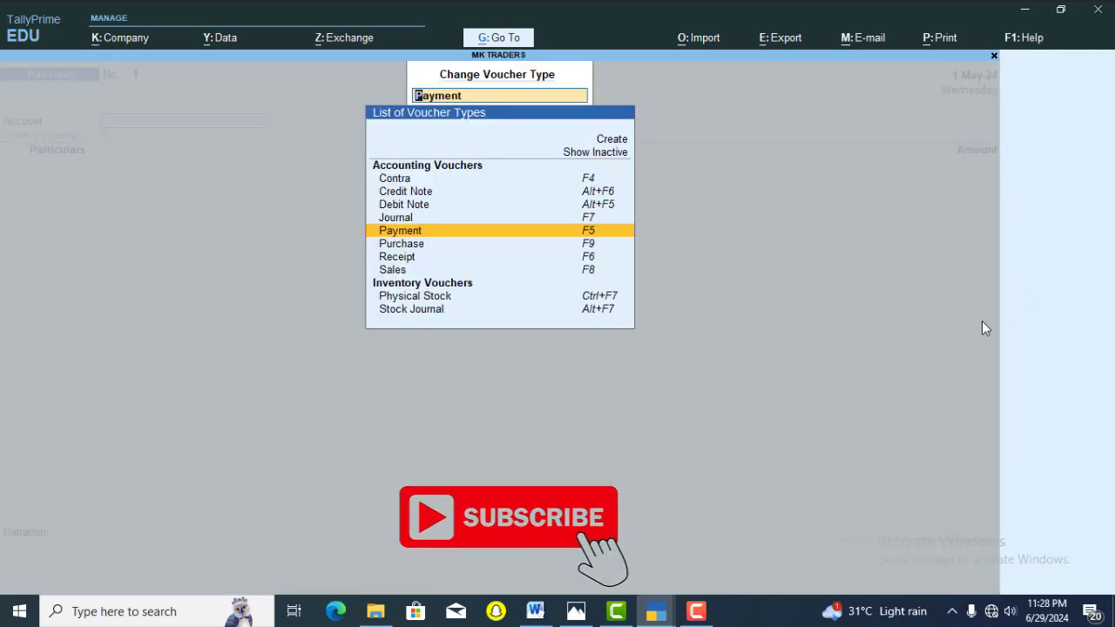
key("Down")
key("Down")
key("Down")
key("Down")
key("Down")
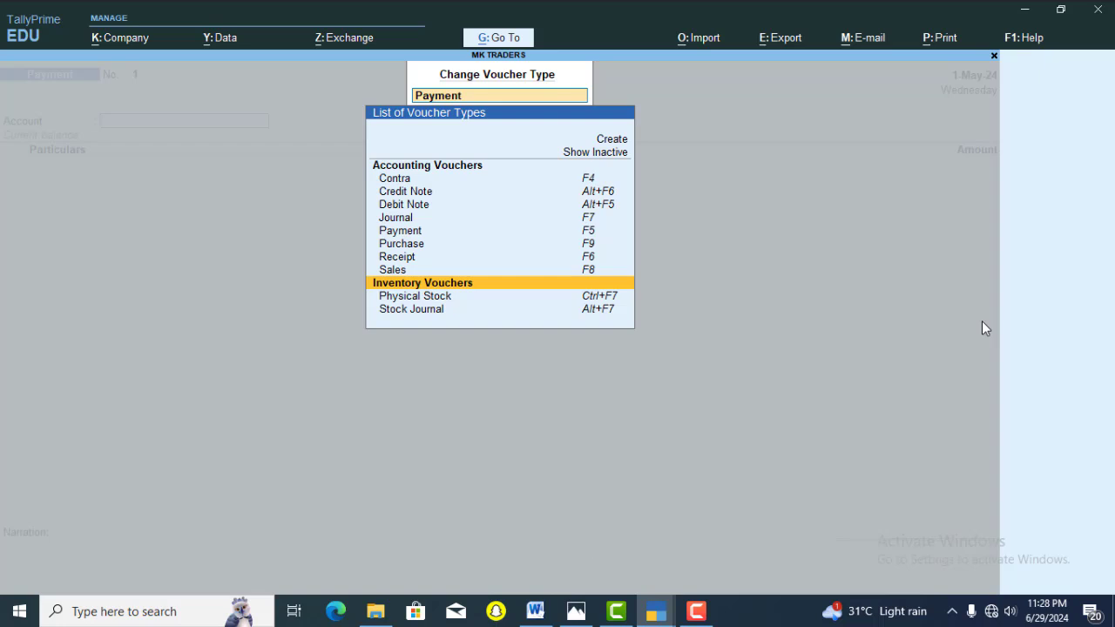
key("Down")
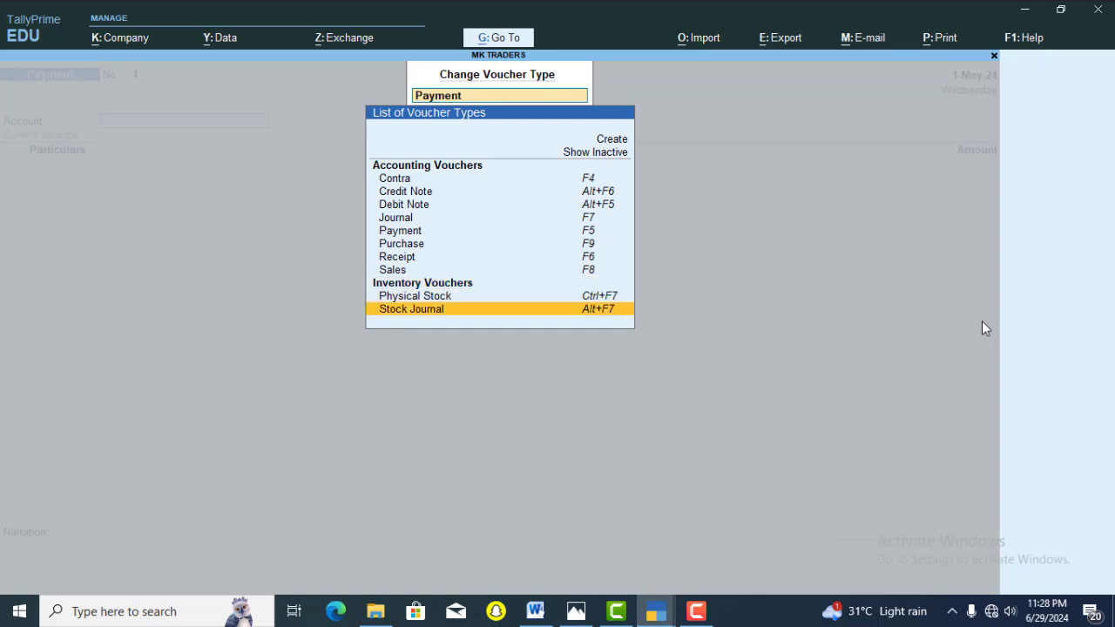
key("Return")
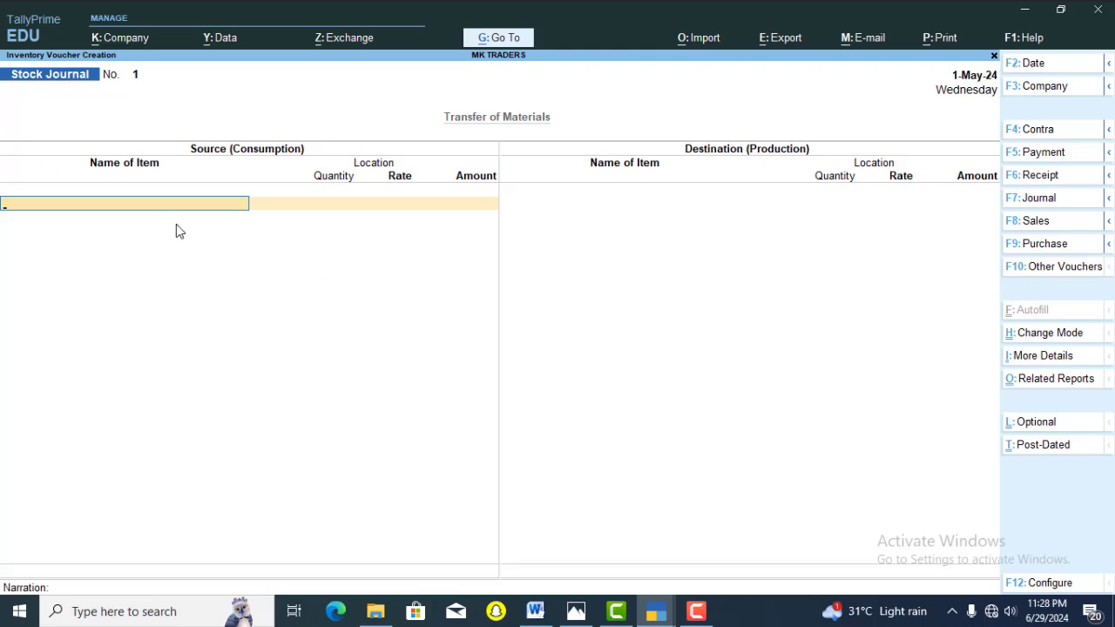
- Enter T-Shirt as the source item of the stock journal, with Nagar Godown as its location
type("T-Shirt")
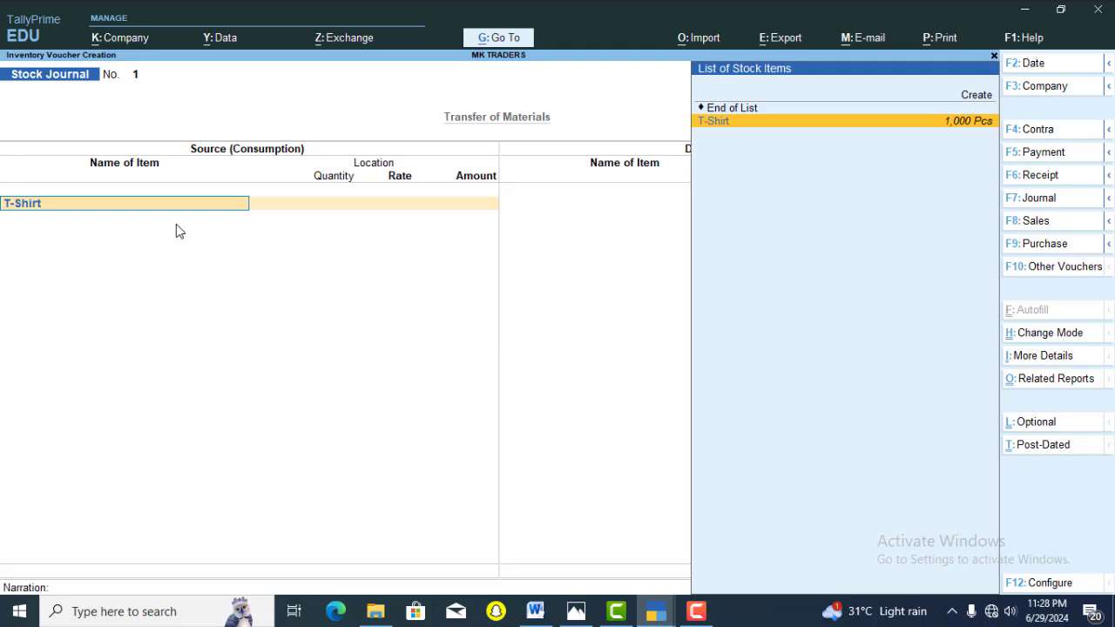
key("Return")
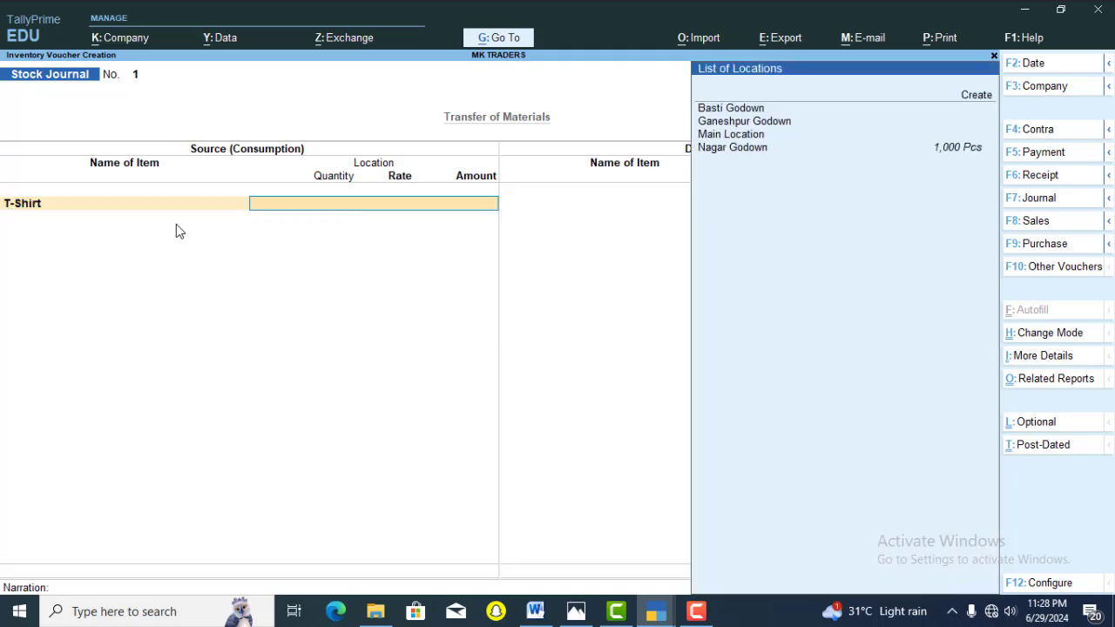
key("Down")
key("Down")
key("Down")
key("Down")
key("Down")
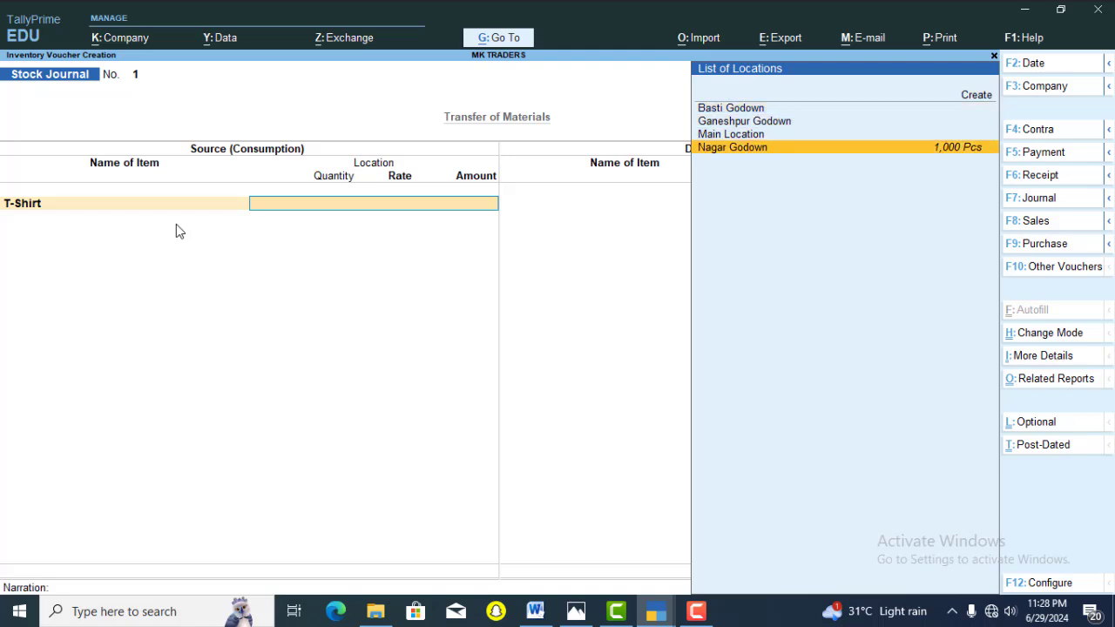
key("Return")
- Set the source T-Shirt quantity to 250 Pcs, accept the default rate and amount, and finish the source side
type("5")
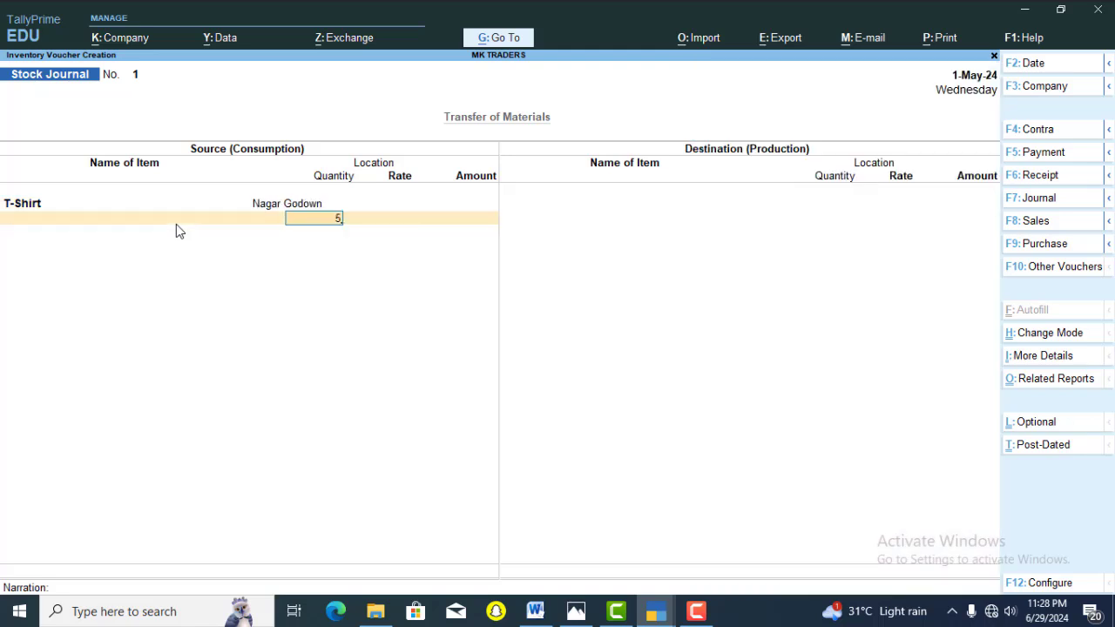
key("BackSpace")
type("250")
key("Return")
key("Return")
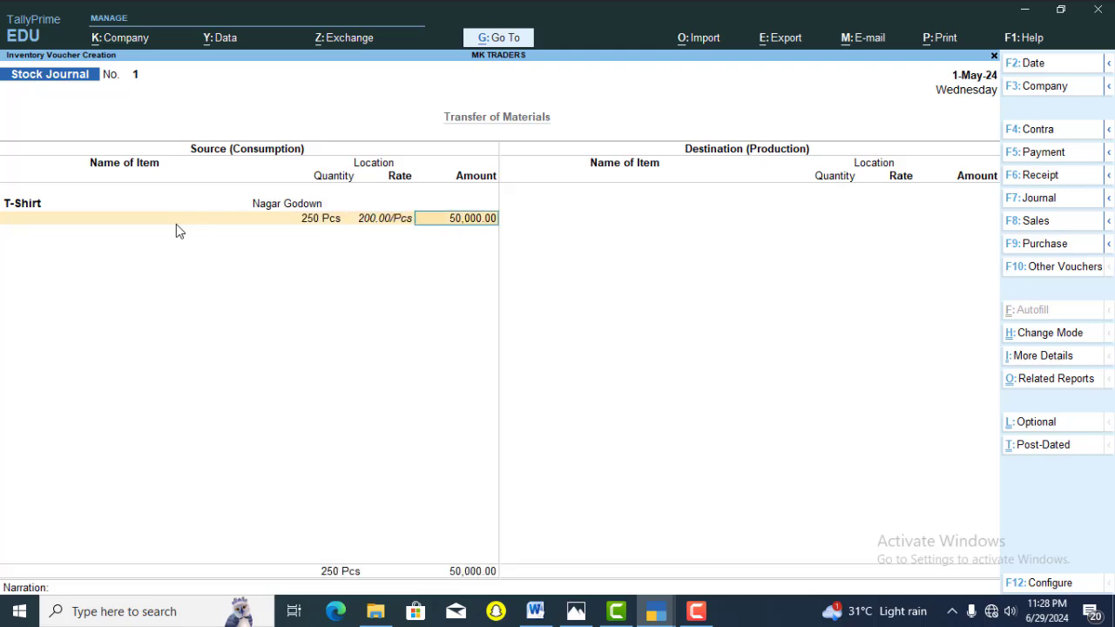
key("Return")
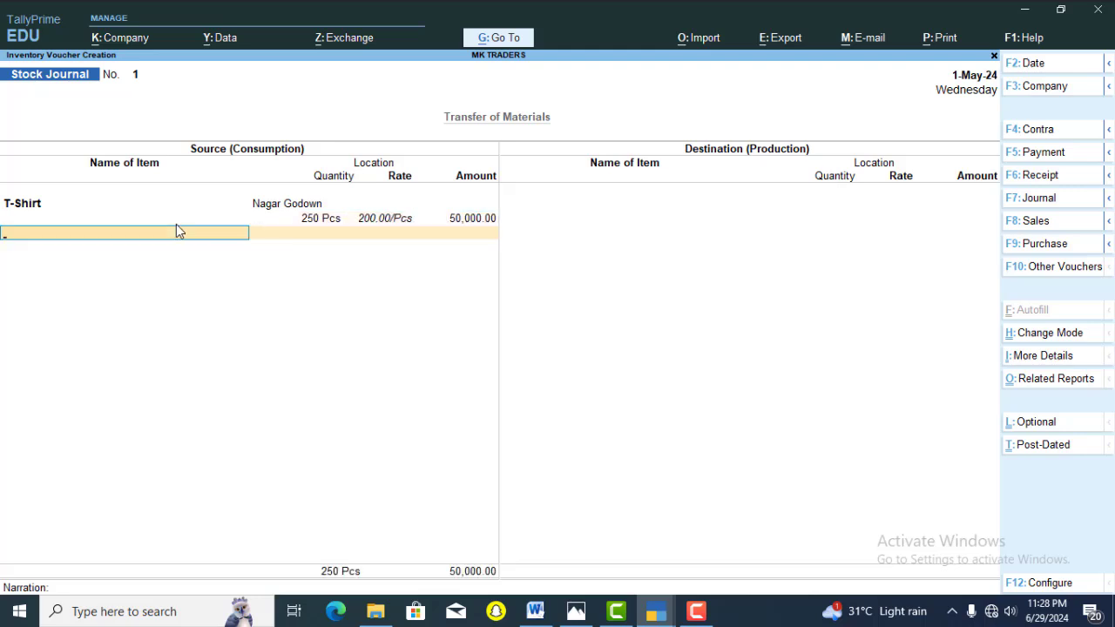
key("Return")
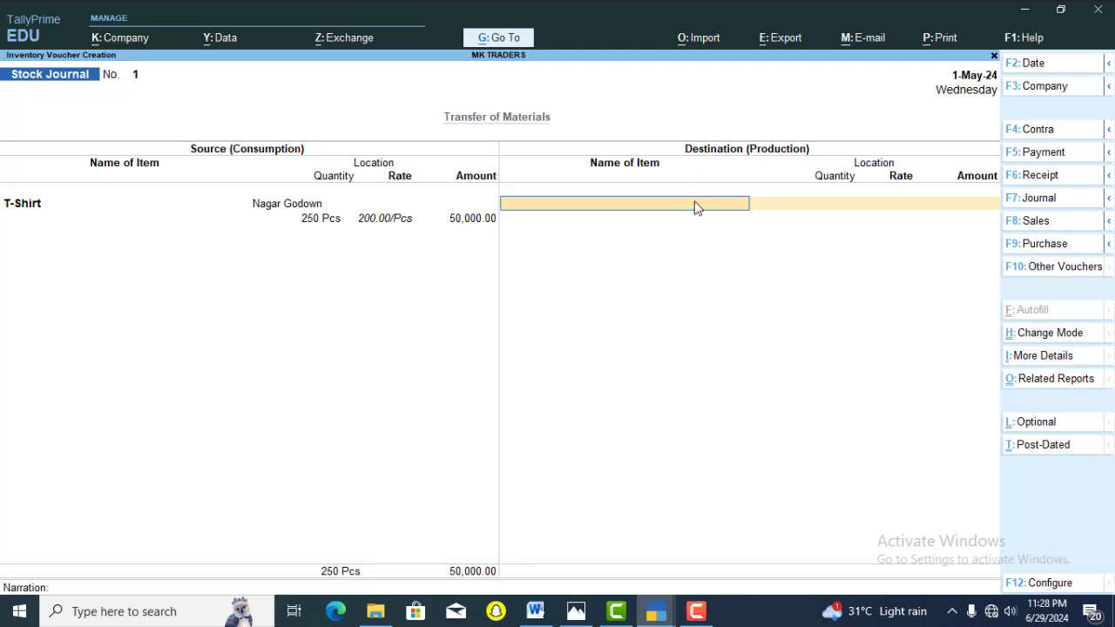
- Enter 250 Pcs of T-Shirt at Basti Godown as the destination and save the stock journal
type("T-Shirt")
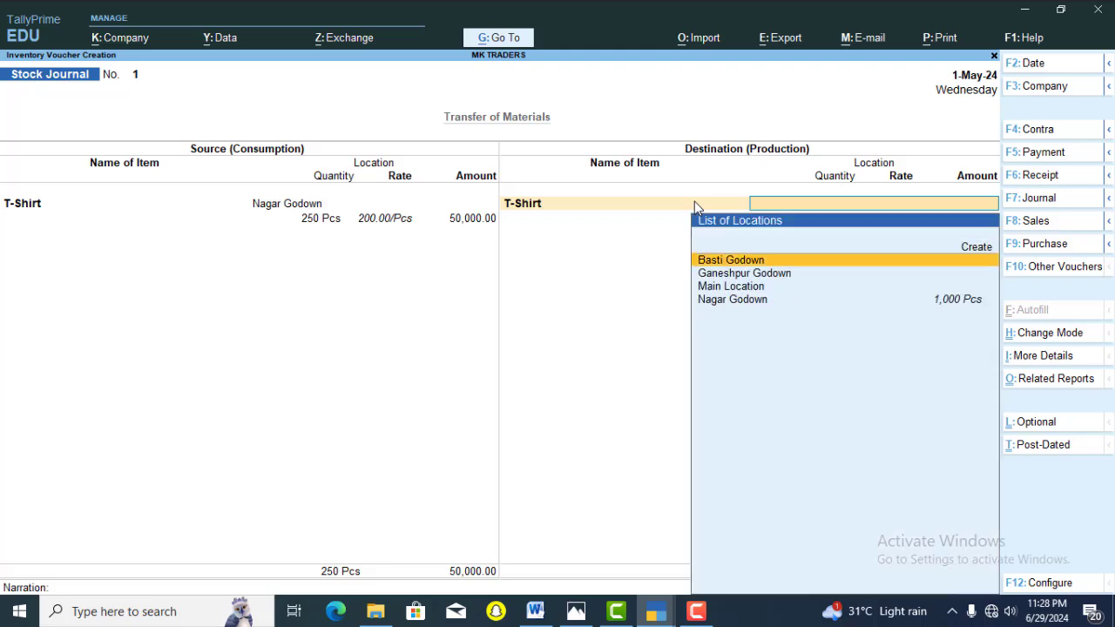
key("Return")
type("250")
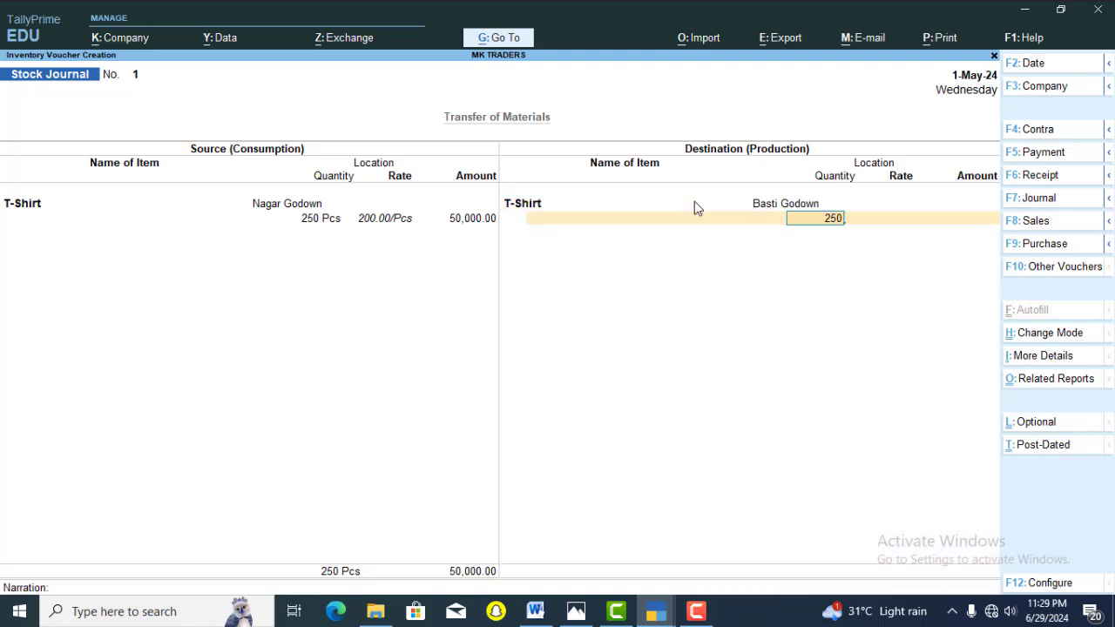
key("Return")
key("Return")
key("Return")
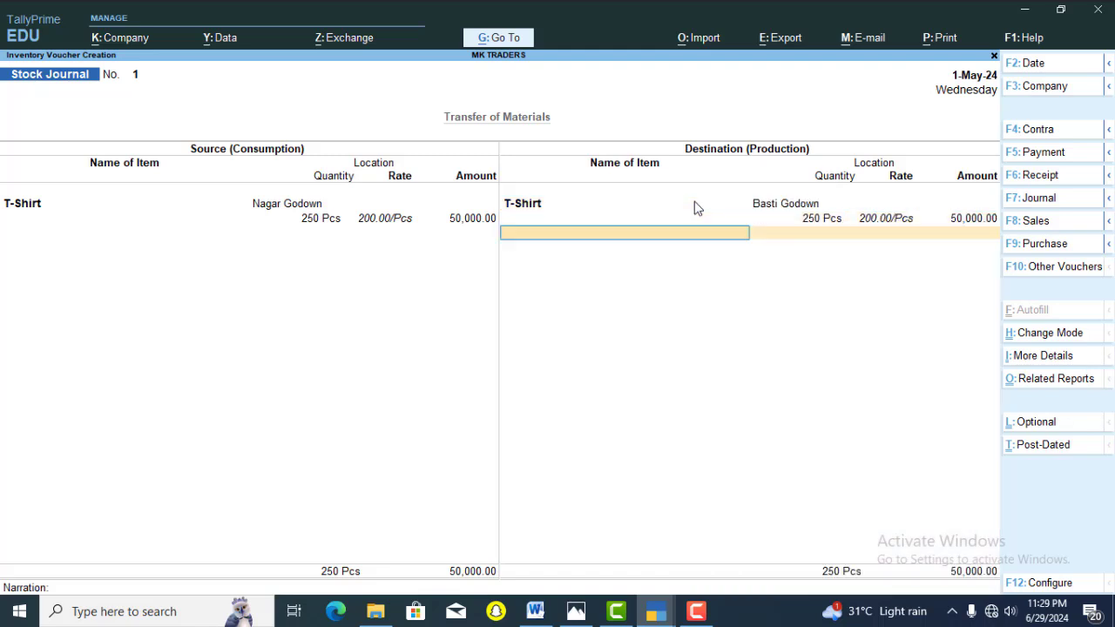
key("Return")
key("Return")
key("Return")
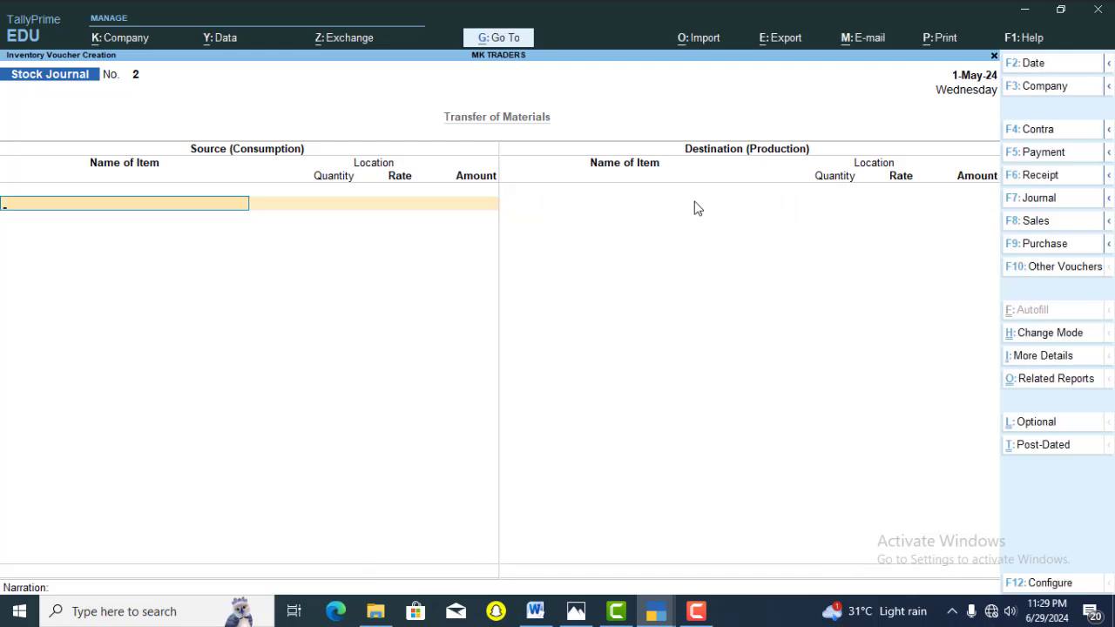
- In the second stock journal, enter T-Shirt as the source item with Nagar Godown as its location
type("t")
key("Return")
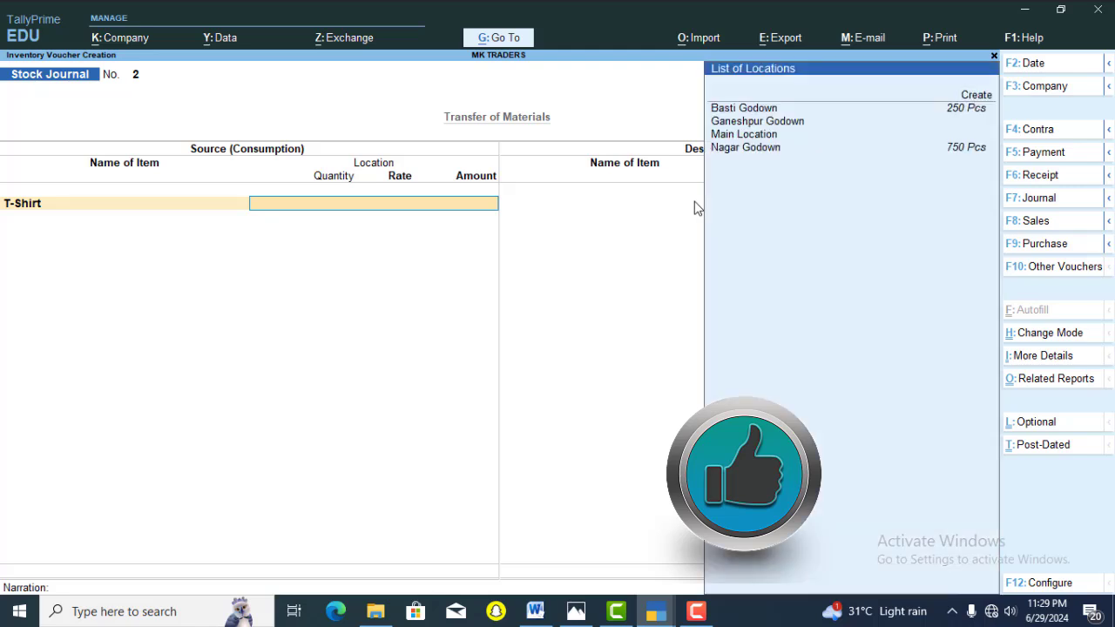
key("Down")
key("Down")
key("Down")
key("Down")
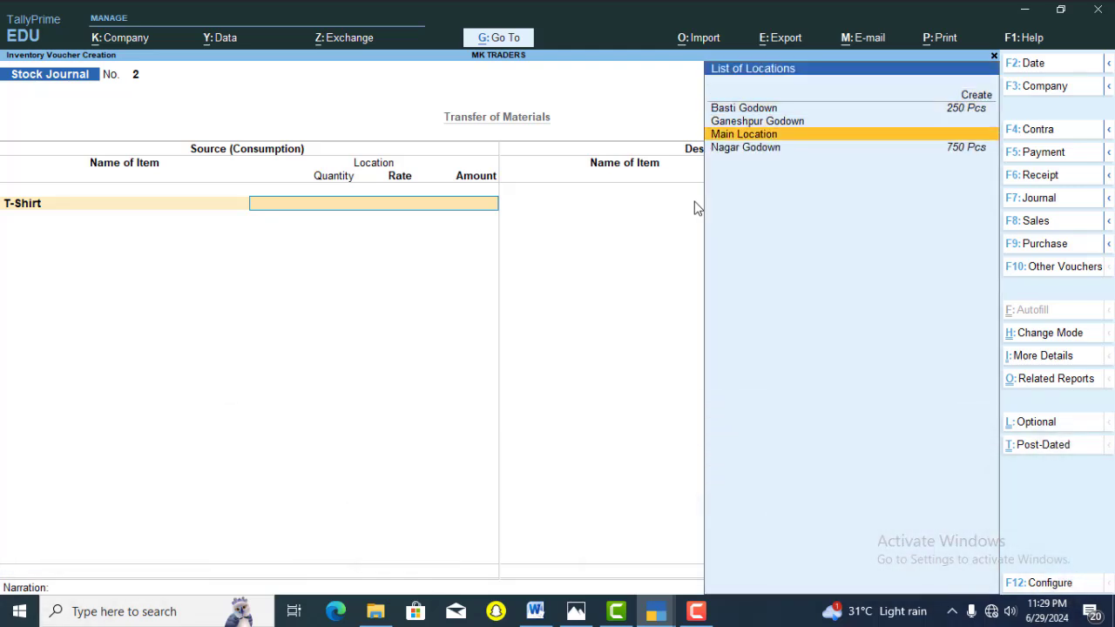
key("Return")
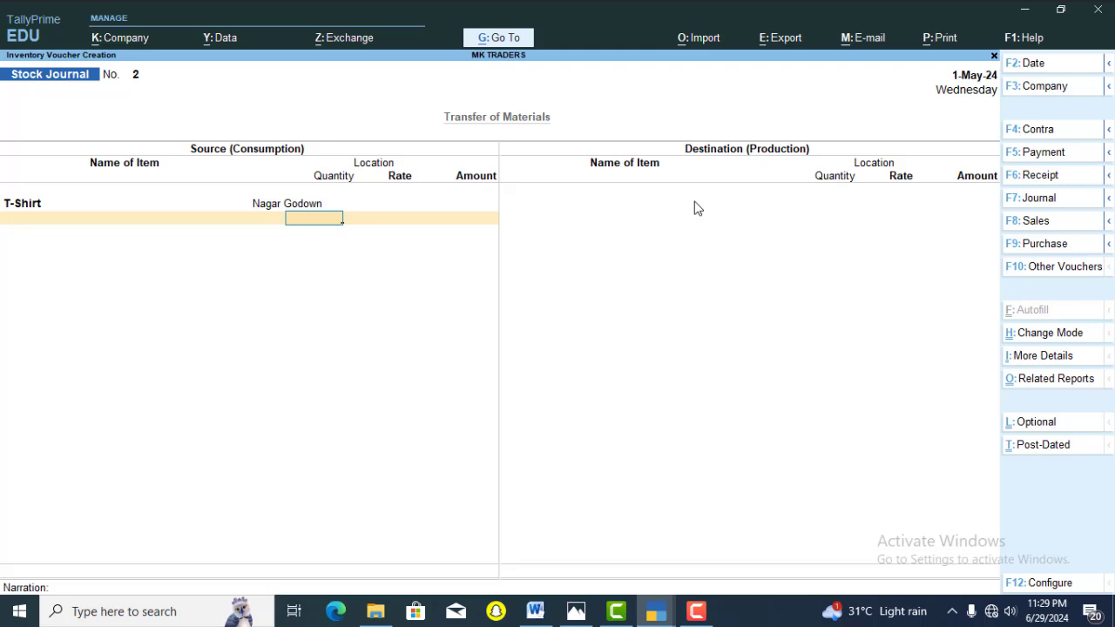
- Set the second journal's source quantity to 250 Pcs with the default rate and amount, and finish the source side
type("250")
key("Return")
key("Return")
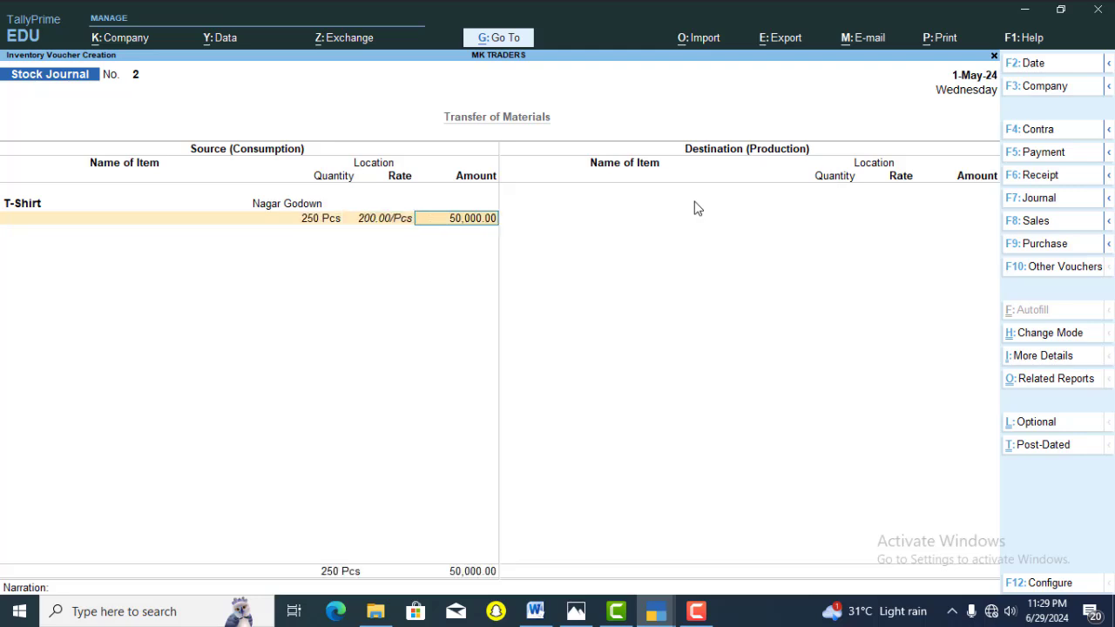
key("Return")
key("Return")
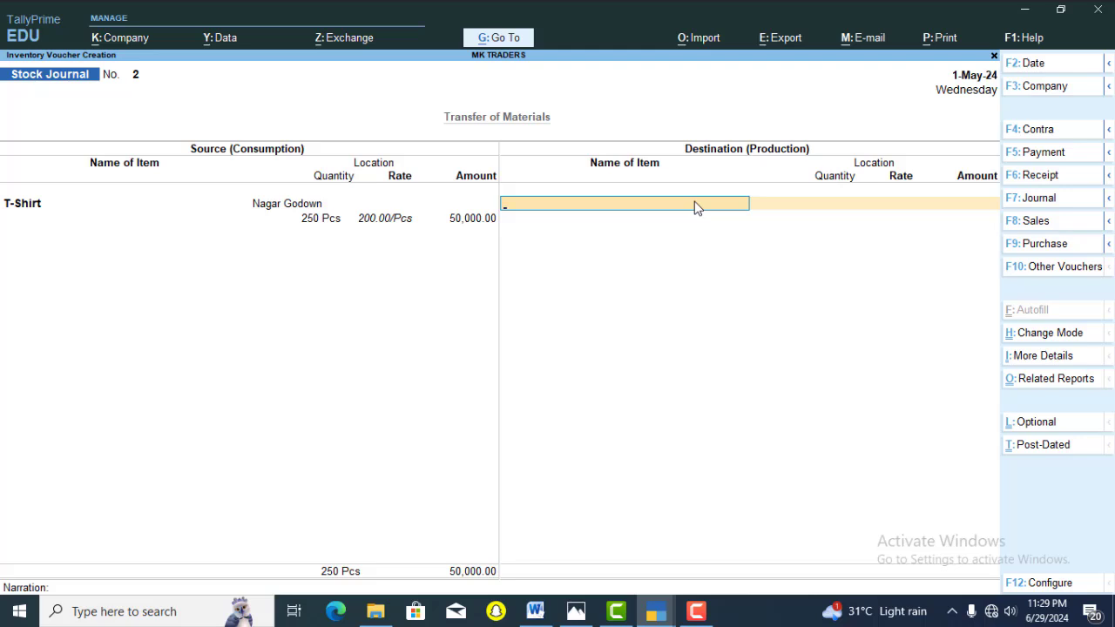
- Select T-Shirt as the second journal's destination item and Ganeshpur Godown as its location
left_click(693, 204)
key("Down")
key("Down")
key("Down")
key("Down")
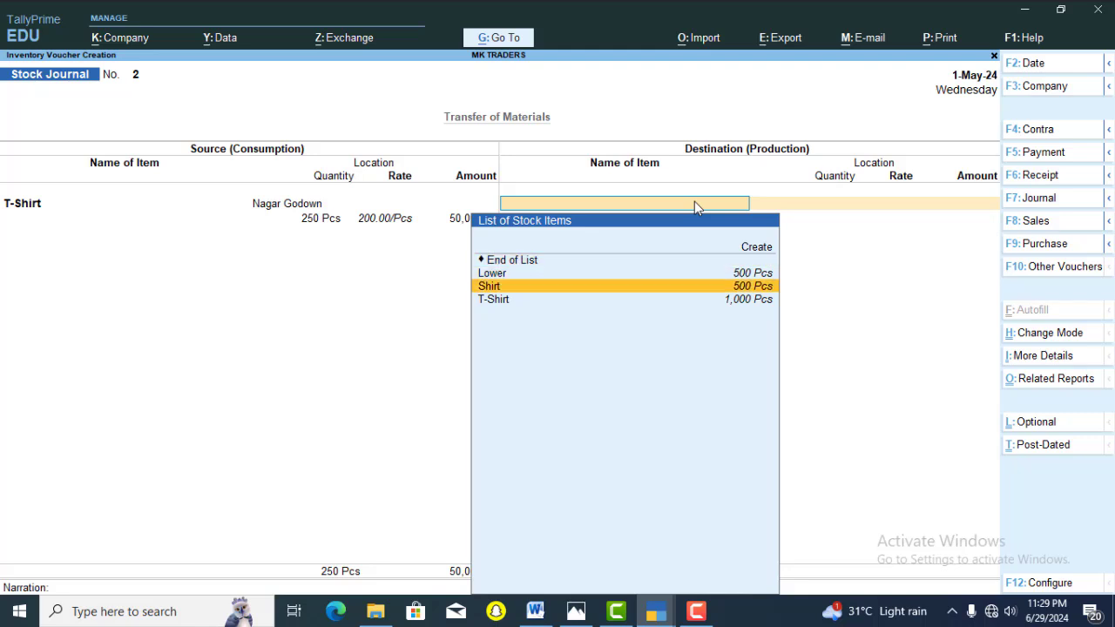
key("Return")
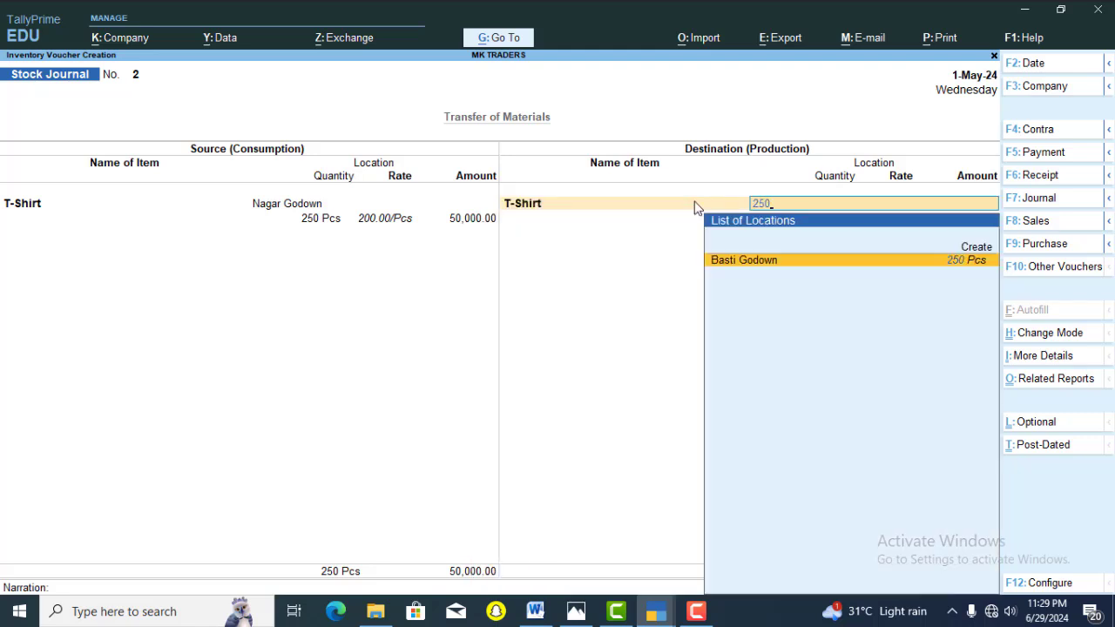
key("BackSpace")
key("BackSpace")
key("BackSpace")
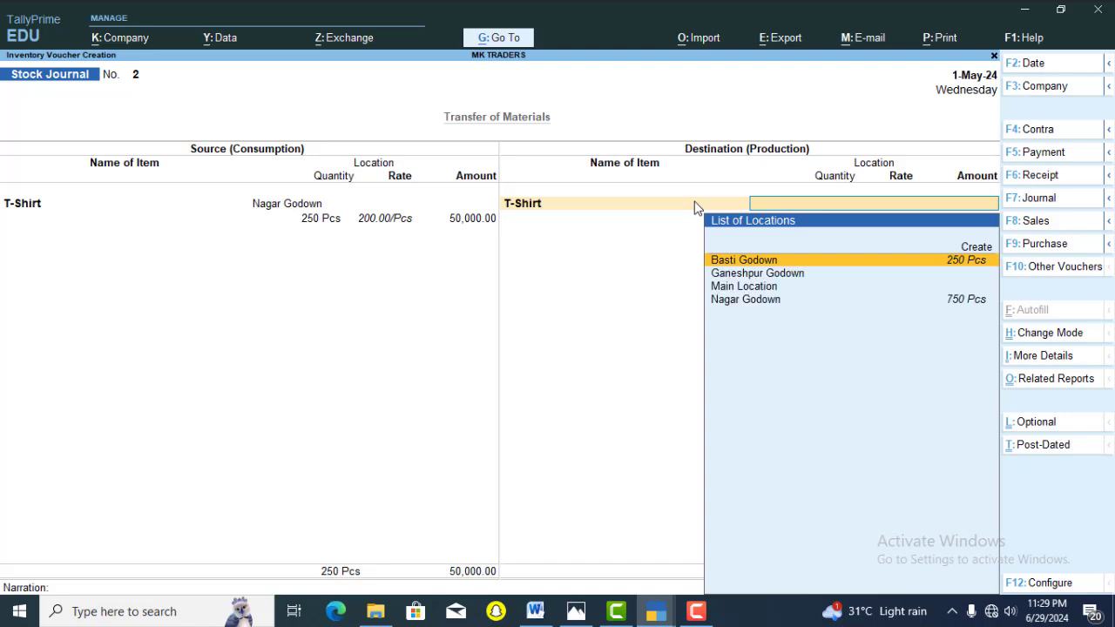
key("Down")
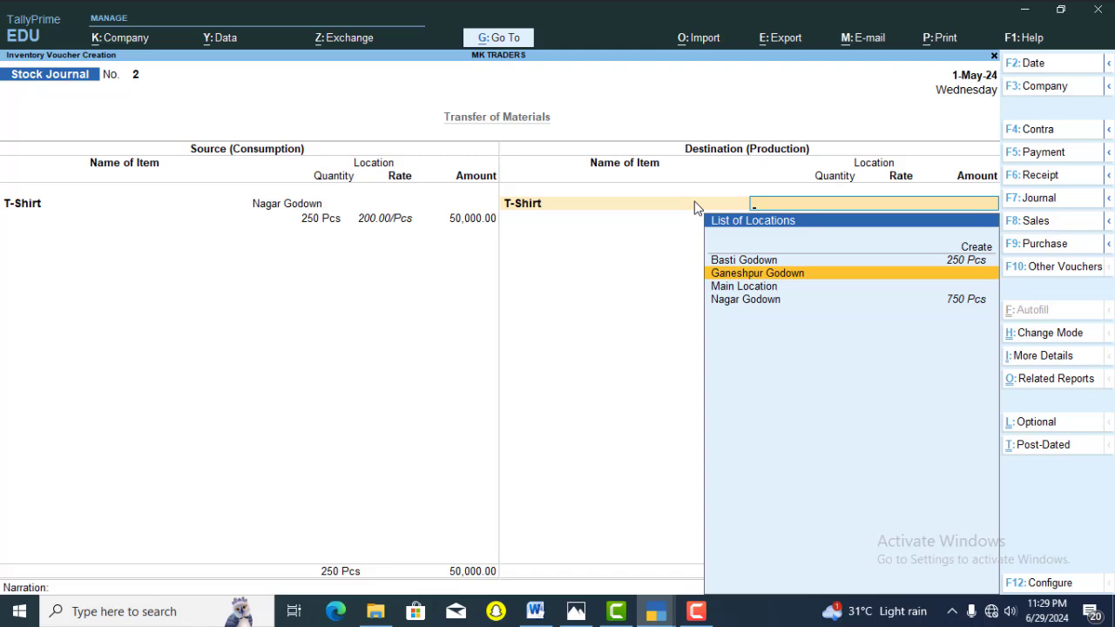
key("Return")
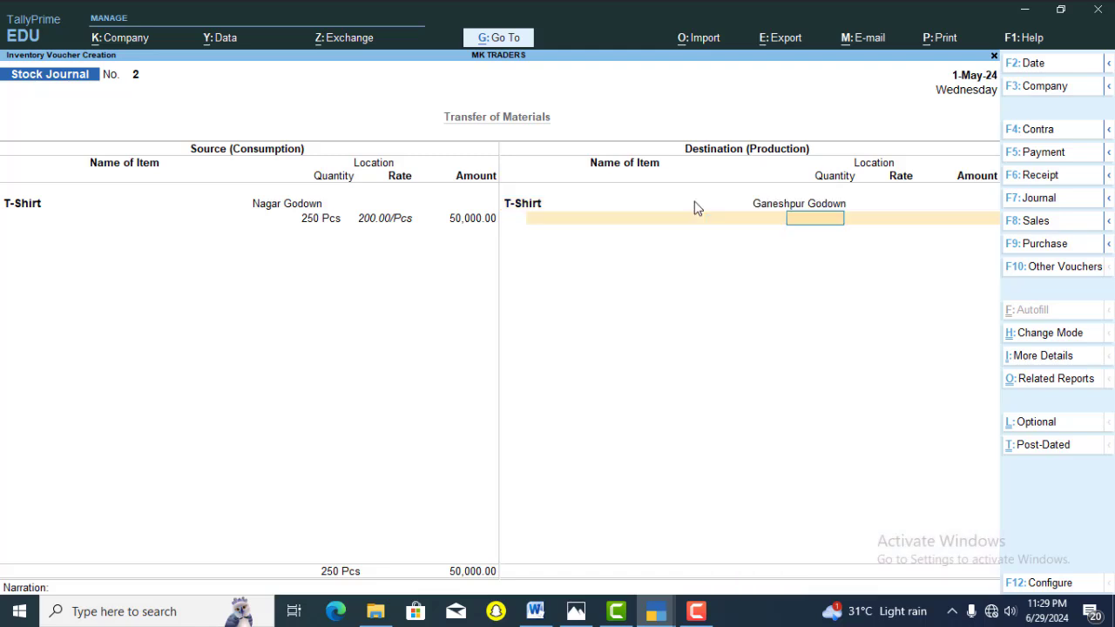
- Enter 250 Pcs of T-Shirt at Ganeshpur Godown with the default rate and amount, save the second stock journal and leave voucher entry
type("250")
key("Return")
key("Return")
key("Return")
key("Return")
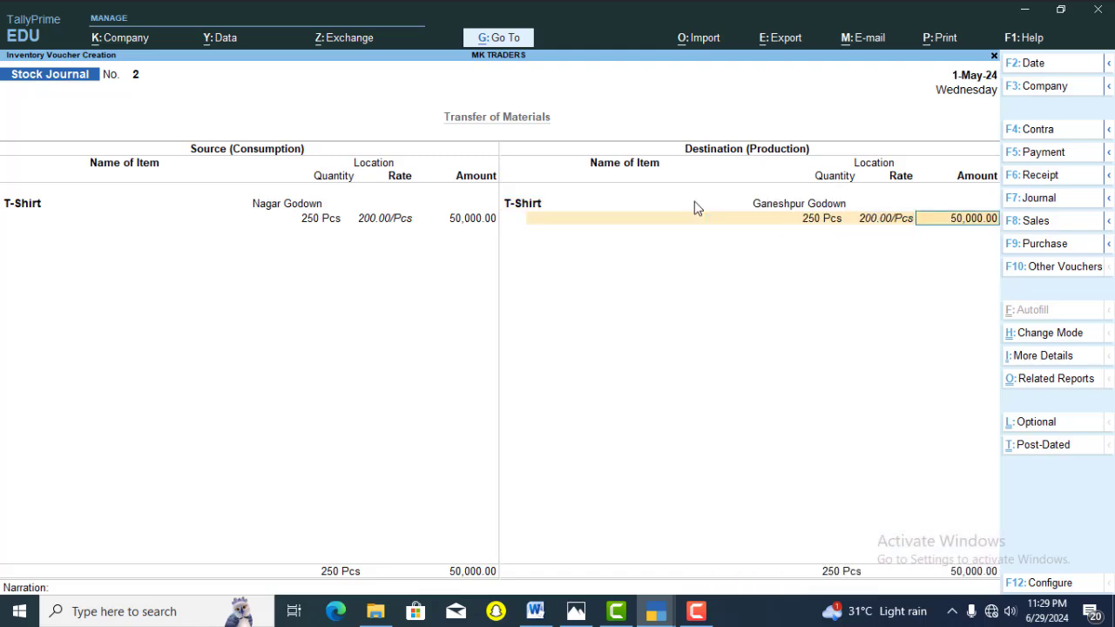
key("Return")
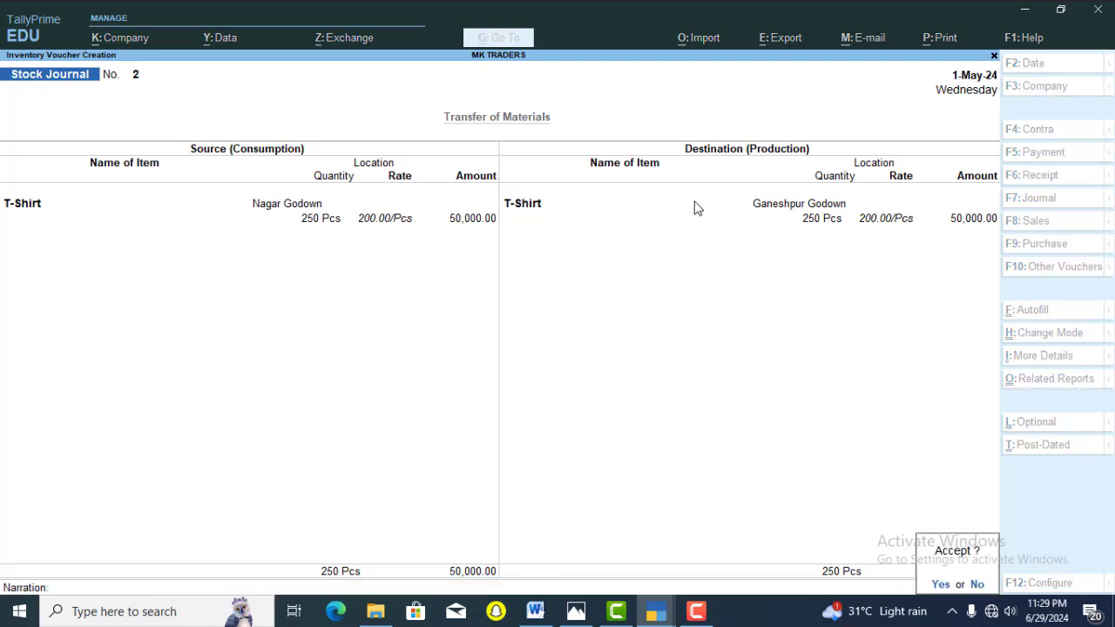
key("Return")
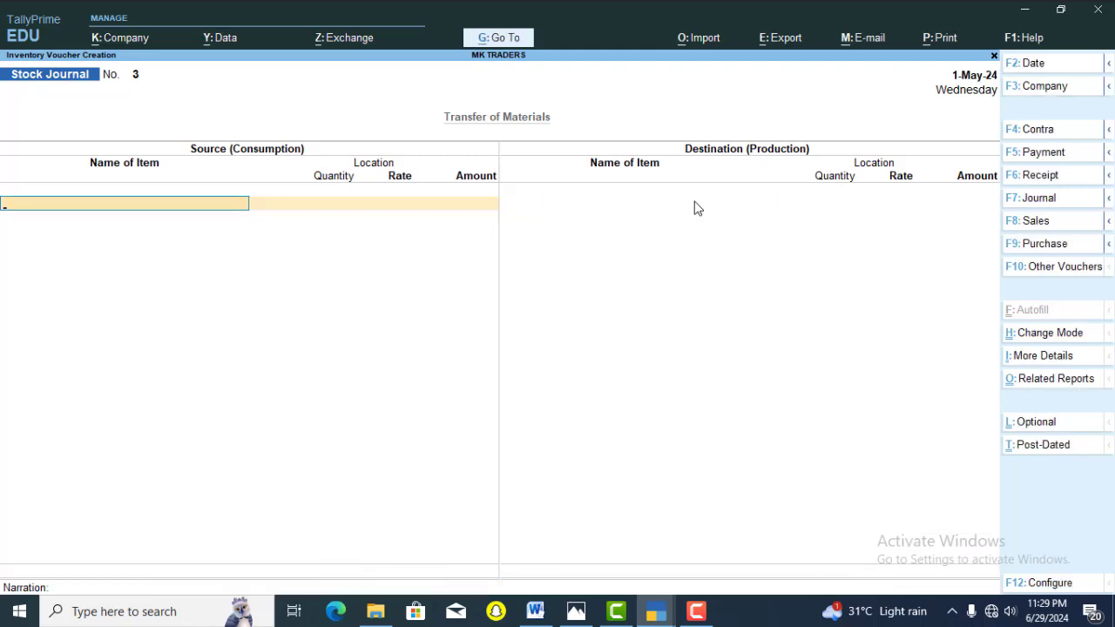
key("Escape")
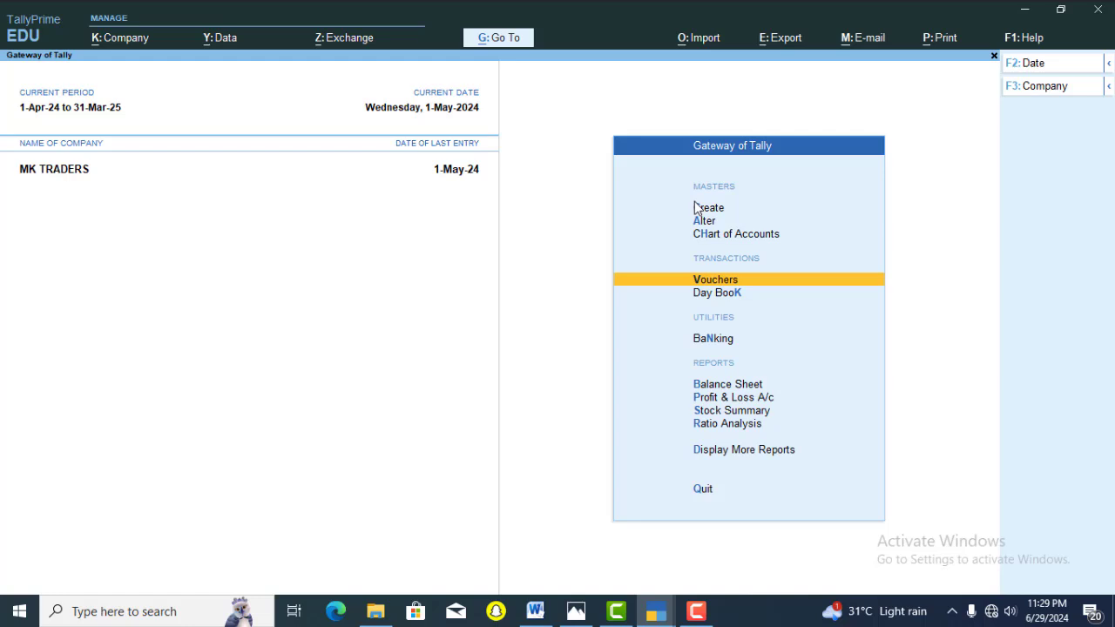
- Open the Locations summary of the inventory books to choose a godown
key("Down")
key("Down")
key("Down")
key("Down")
key("Down")
key("Down")
key("Down")
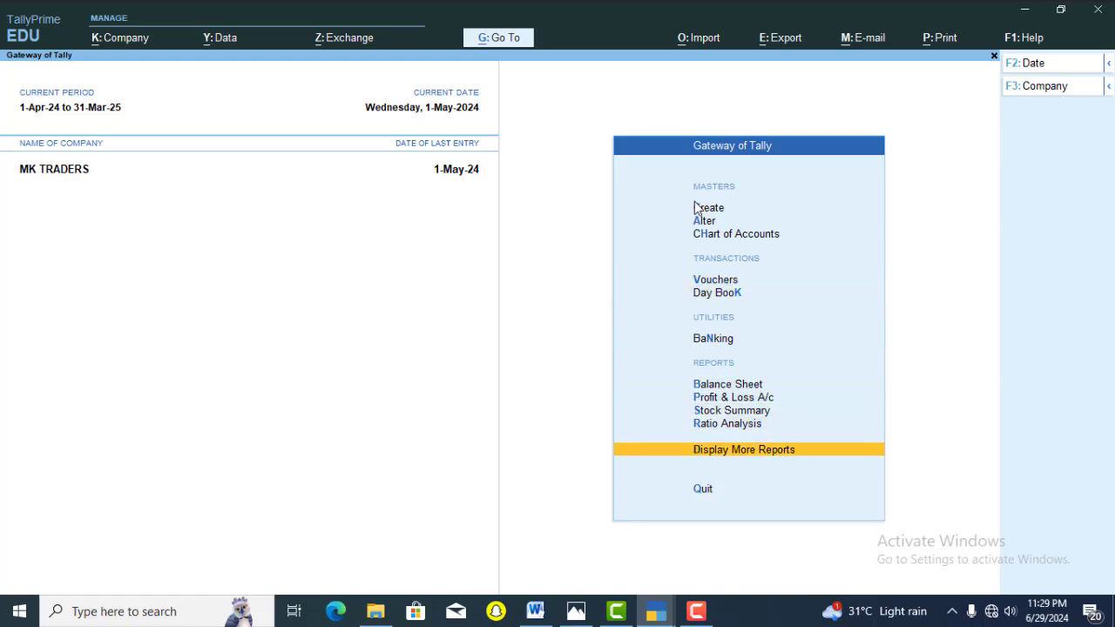
key("Return")
key("Down")
key("Down")
key("Down")
key("Down")
key("Down")
key("Down")
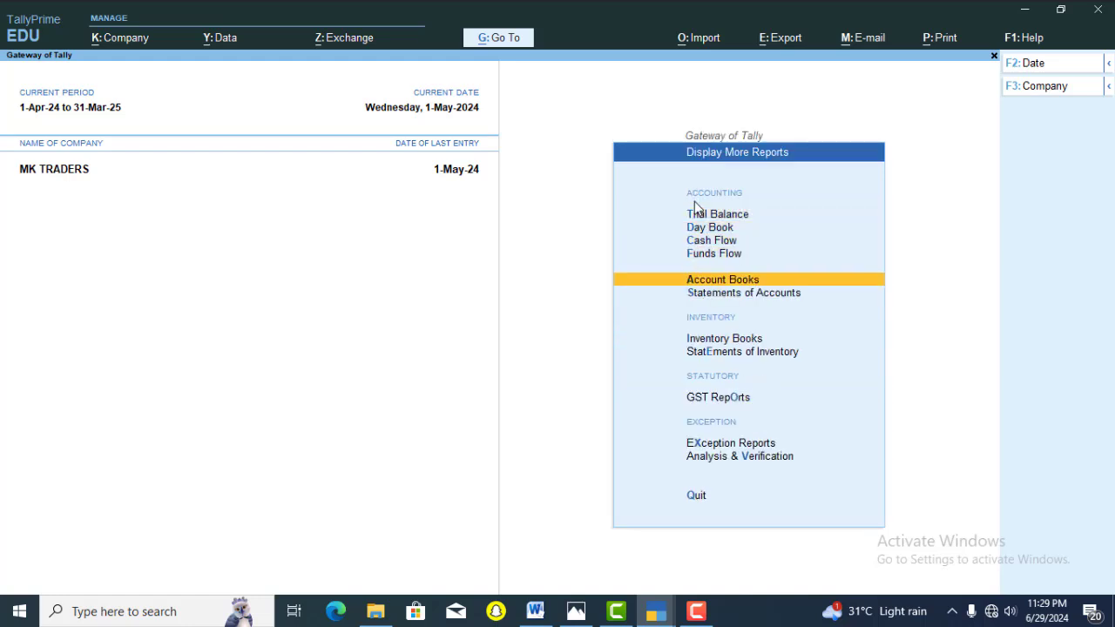
key("Return")
key("Down")
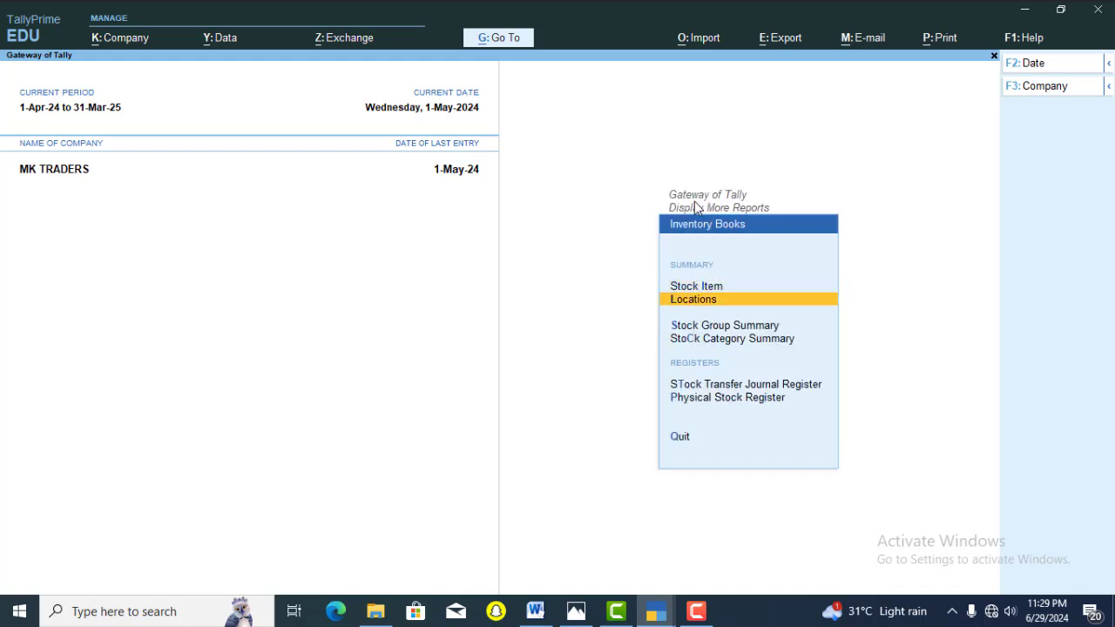
key("Return")
- View the item-wise closing stock of the CLOTHES group at Basti Godown
key("Down")
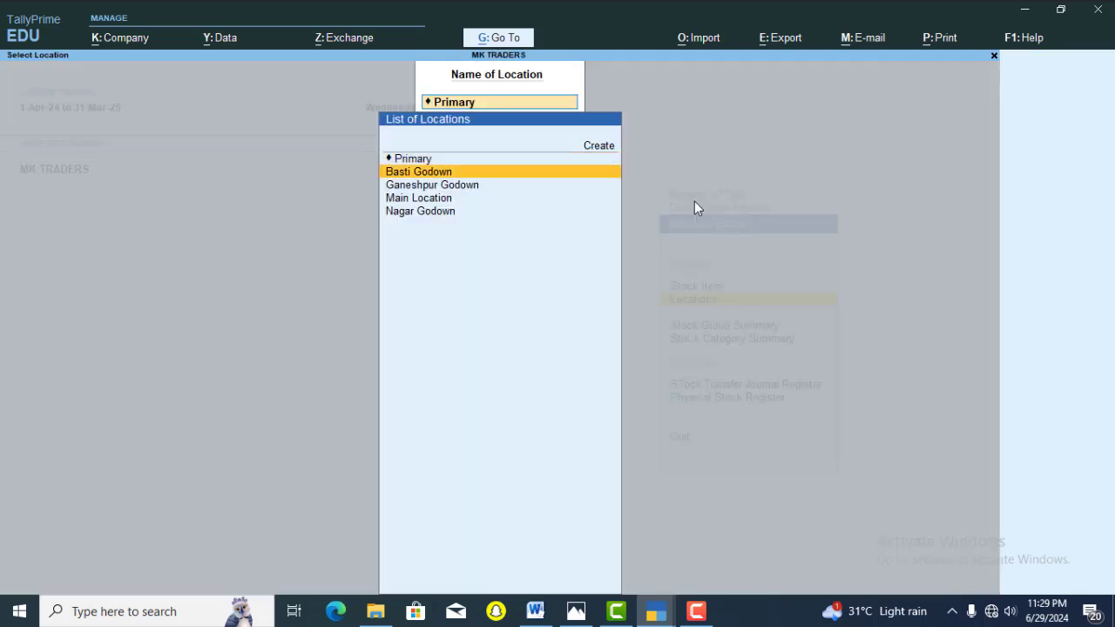
key("Return")
key("Return")
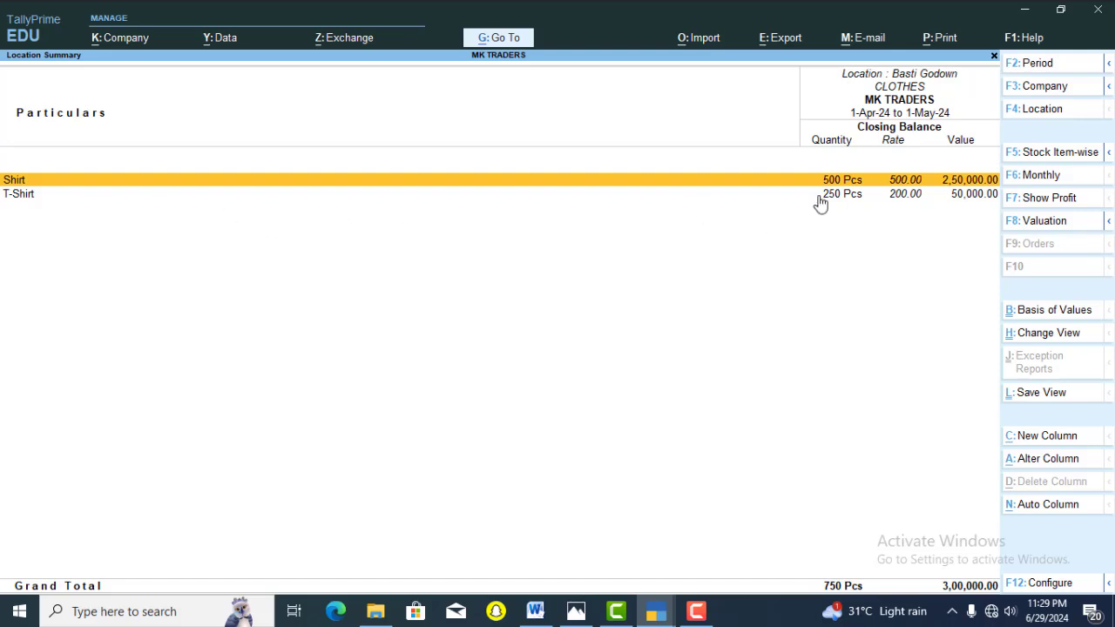
- Switch the location summary to Ganeshpur Godown and view the item-wise closing stock of its CLOTHES group
key("Escape")
key("Escape")
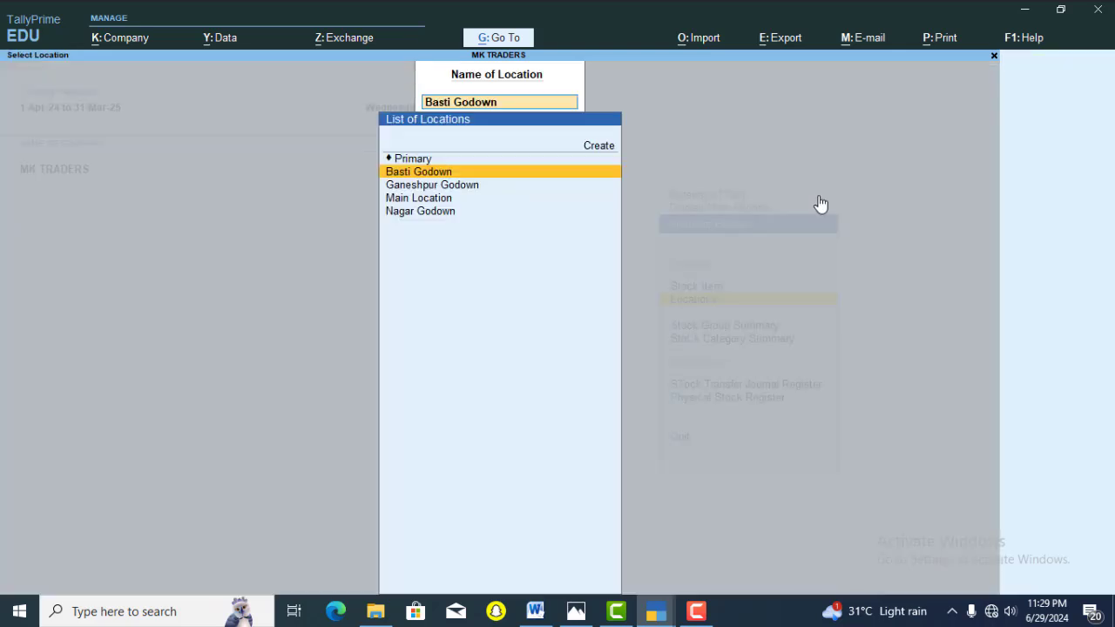
key("Down")
key("Return")
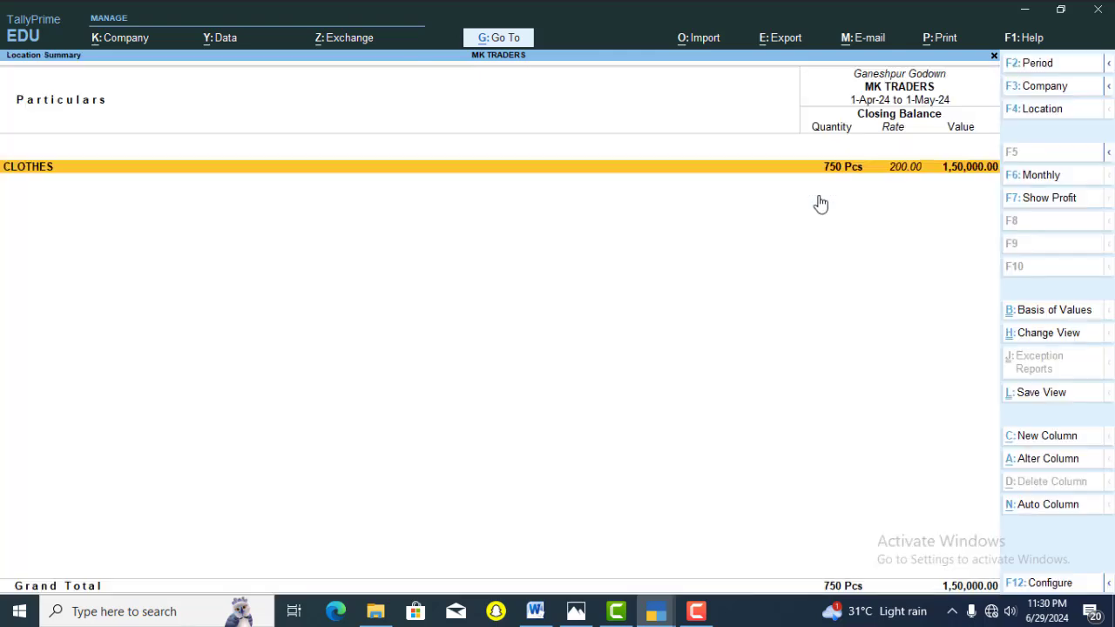
key("Return")
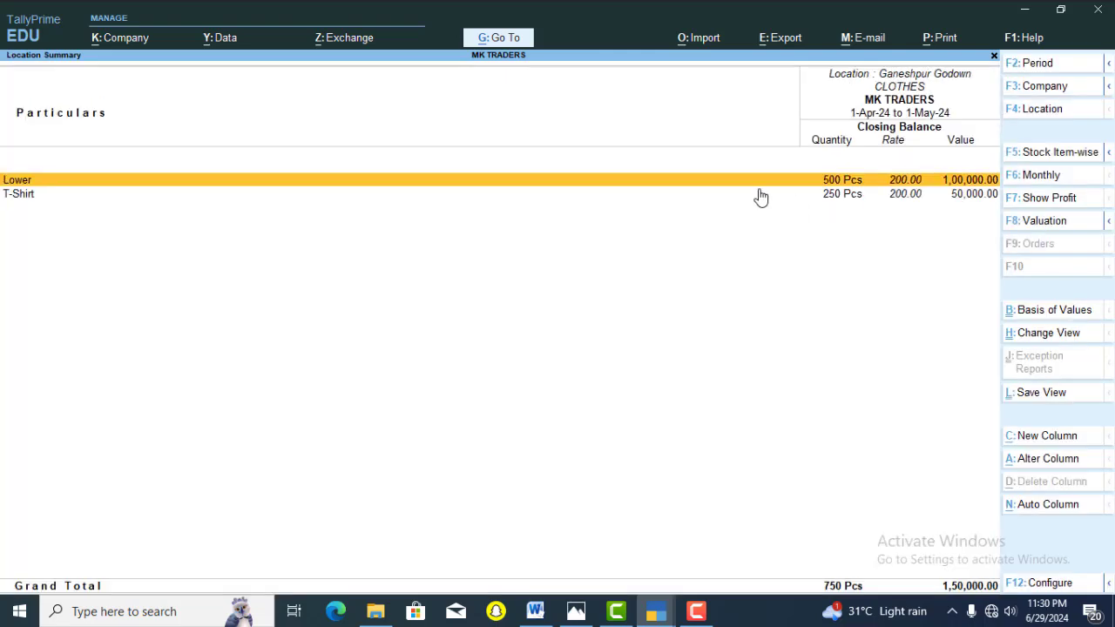